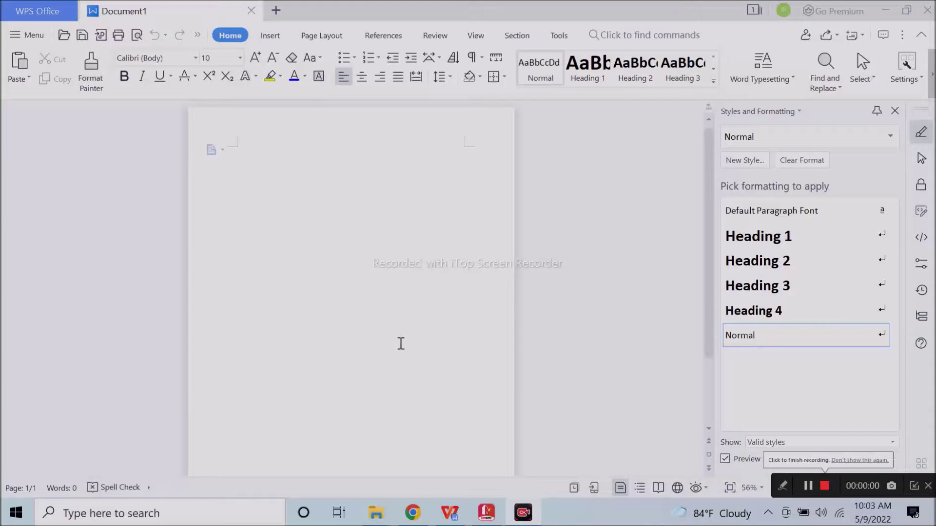
# - Draw a blue diamond shape near the top centre of the page
pyautogui.keyDown('ctrl'); pyautogui.scroll(5, 402, 345); pyautogui.keyUp('ctrl')
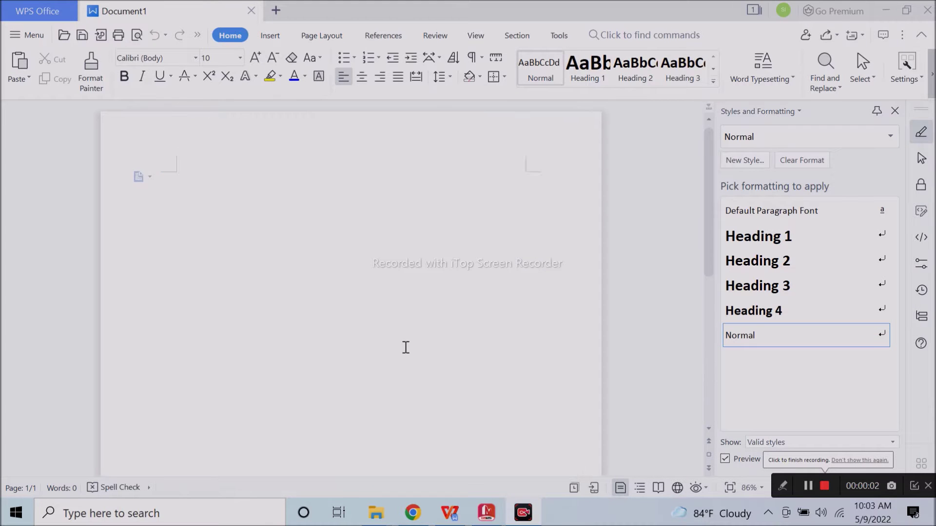
pyautogui.click(269, 36)
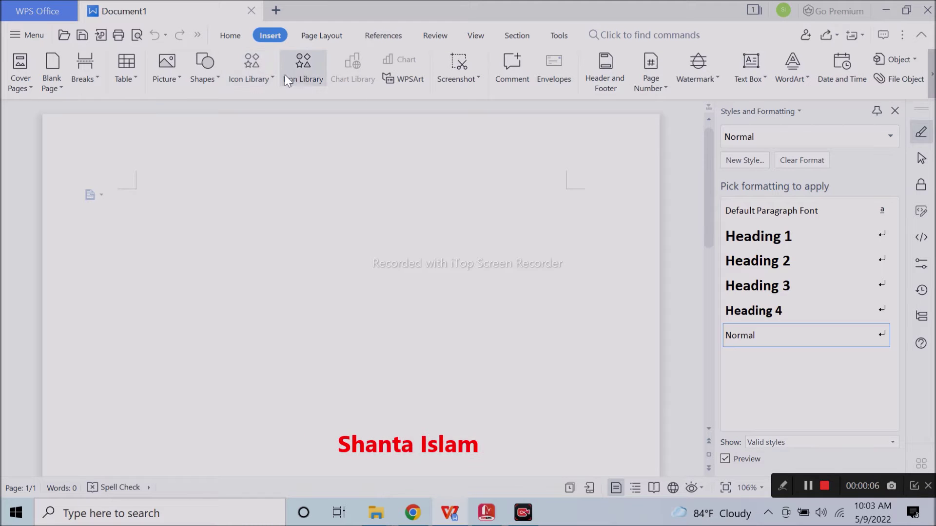
pyautogui.click(201, 73)
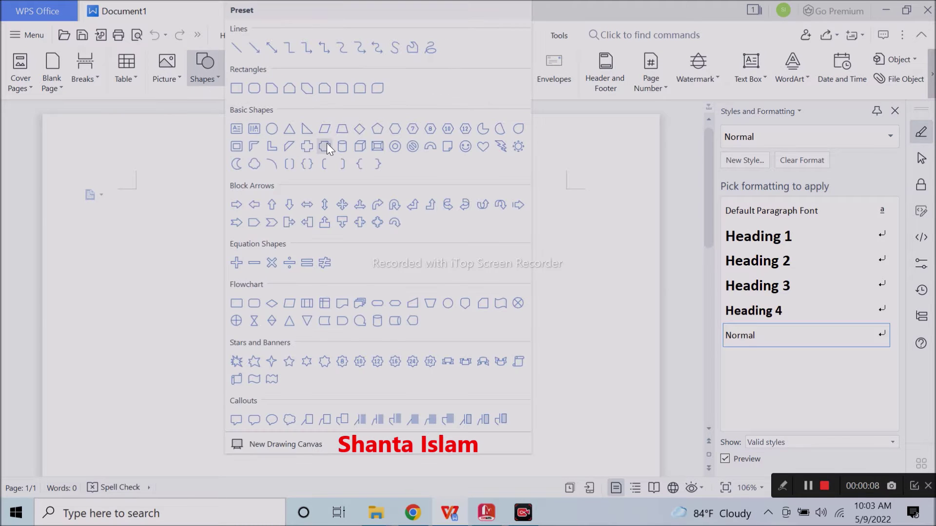
pyautogui.click(359, 129)
pyautogui.moveTo(271, 186); pyautogui.dragTo(349, 261)
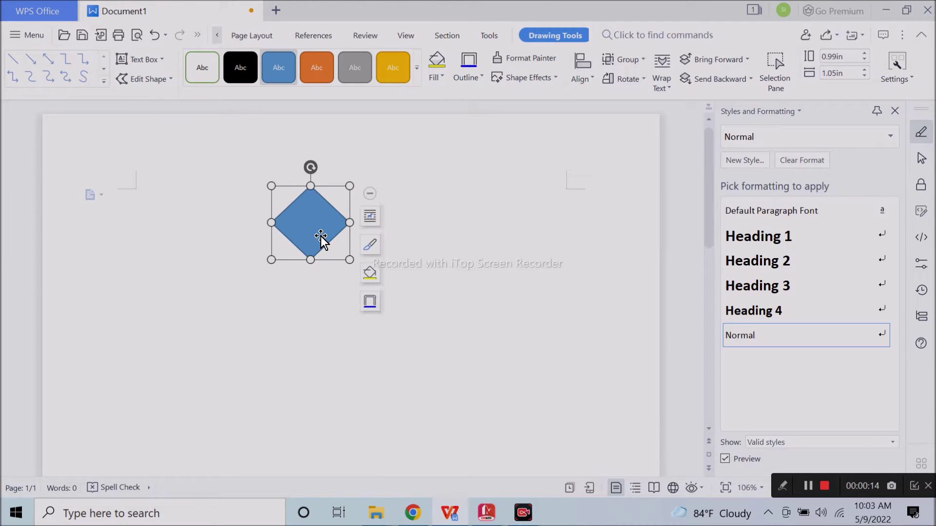
# - Duplicate the diamond just below the original and bring the upper one in front
pyautogui.moveTo(321, 236); pyautogui.dragTo(321, 269)
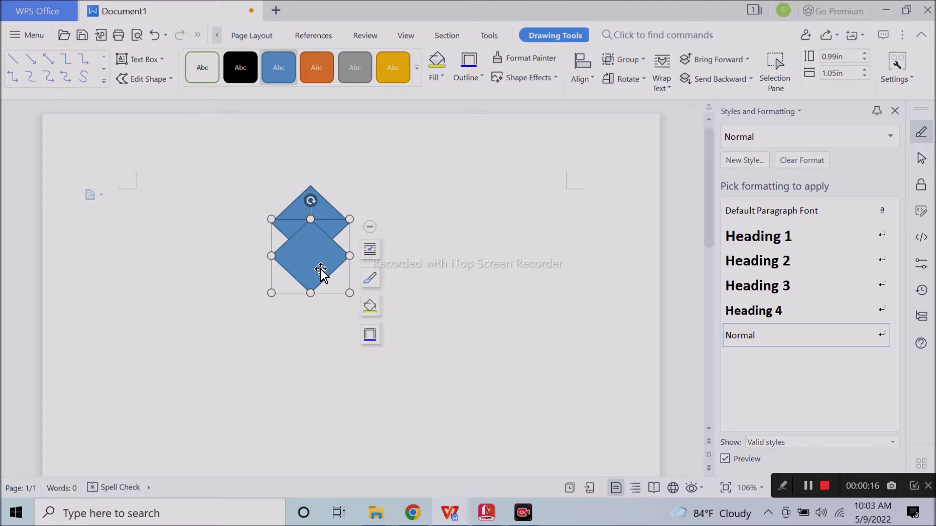
pyautogui.click(326, 210)
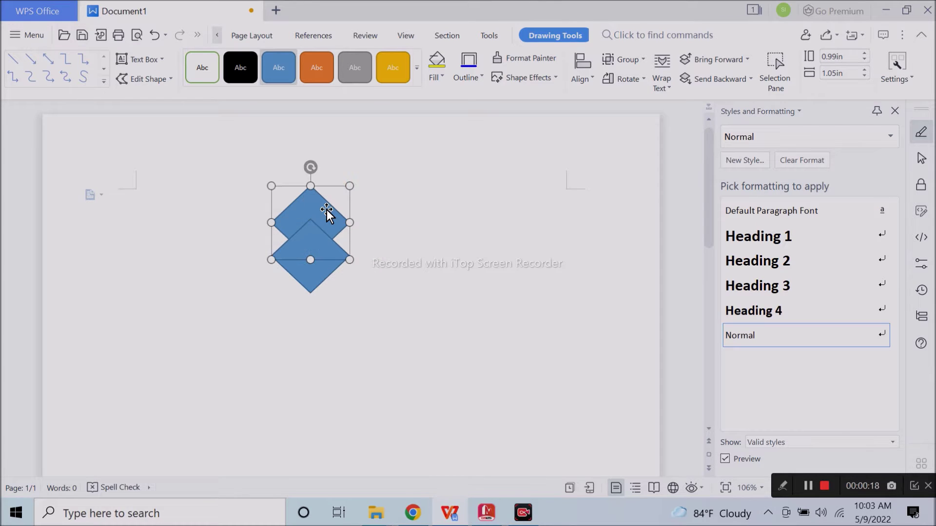
pyautogui.click(715, 67)
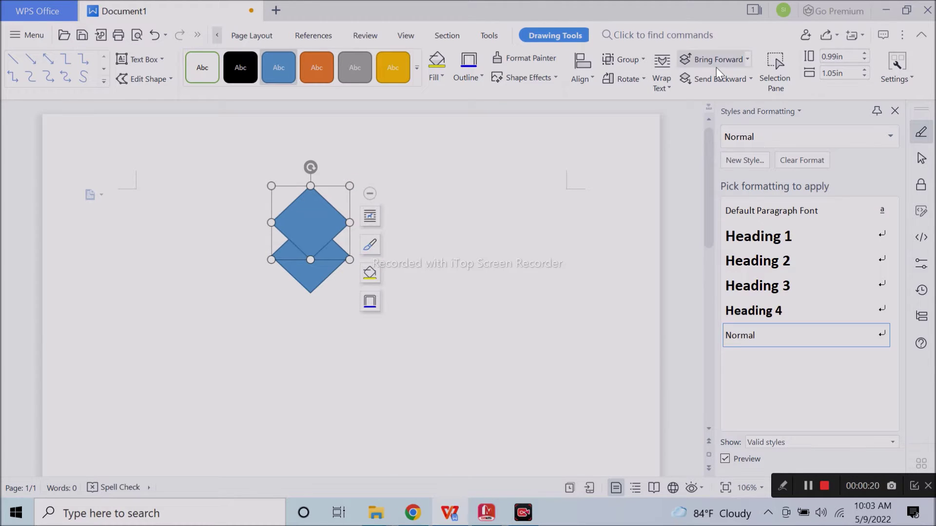
pyautogui.click(571, 246)
# - Add a third diamond copy further down and send it behind the other two
pyautogui.click(321, 268)
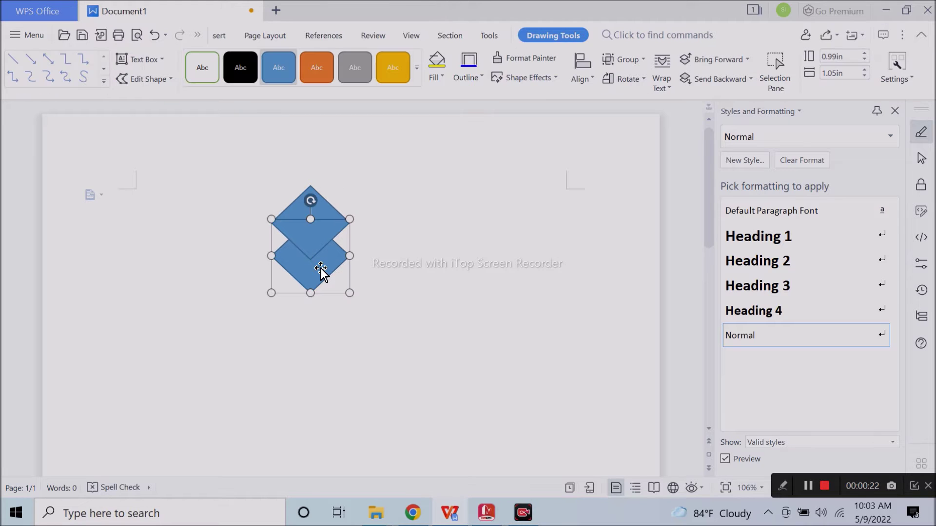
pyautogui.moveTo(321, 268); pyautogui.dragTo(321, 314)
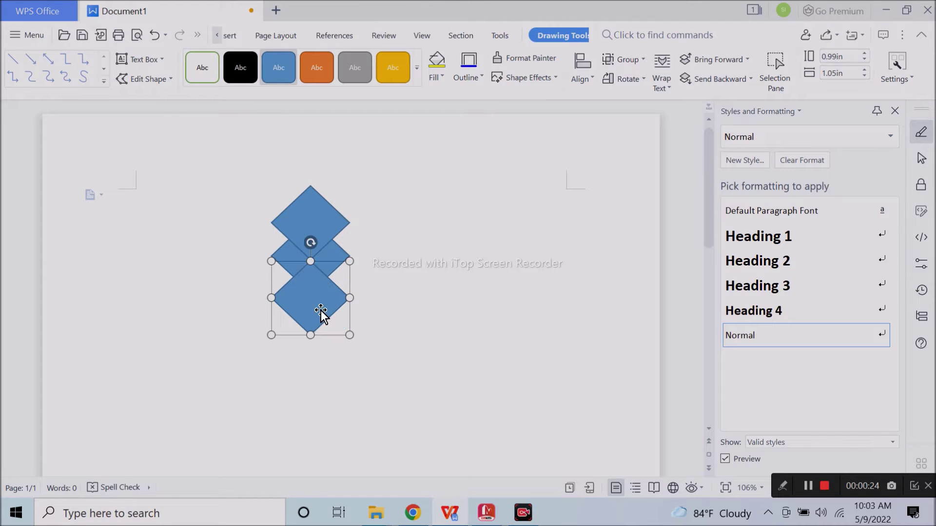
pyautogui.click(726, 77)
pyautogui.click(612, 188)
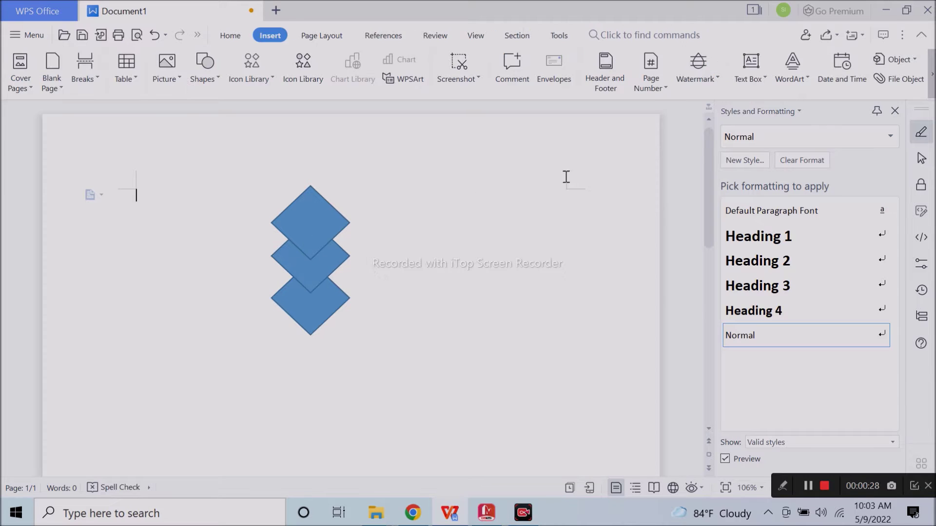
pyautogui.click(323, 228)
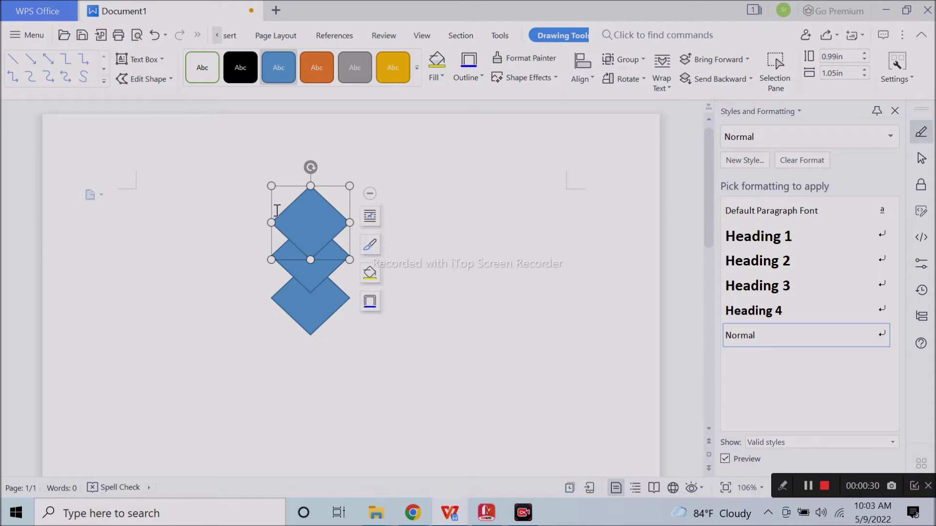
# - Fill the top diamond with a custom bright orange, RGB 237, 122, 45
pyautogui.doubleClick(312, 221)
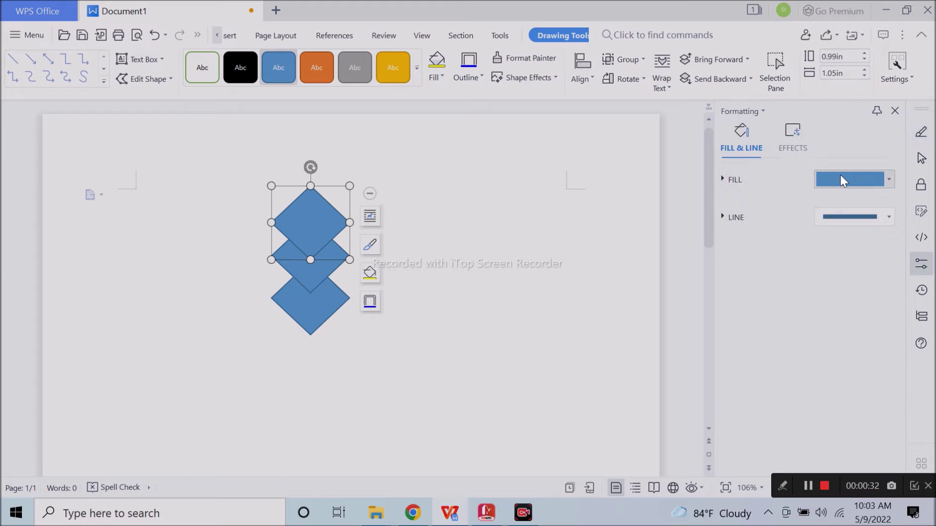
pyautogui.click(841, 178)
pyautogui.click(840, 174)
pyautogui.click(862, 293)
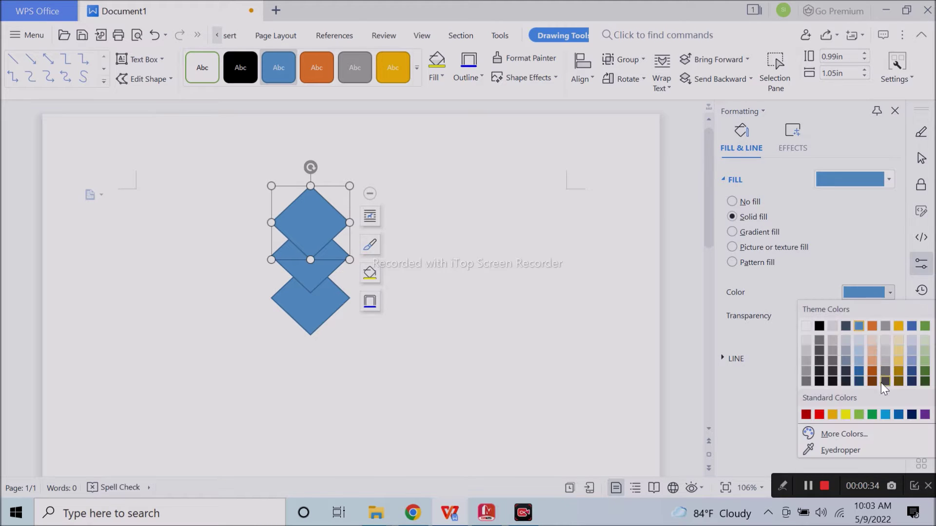
pyautogui.click(877, 372)
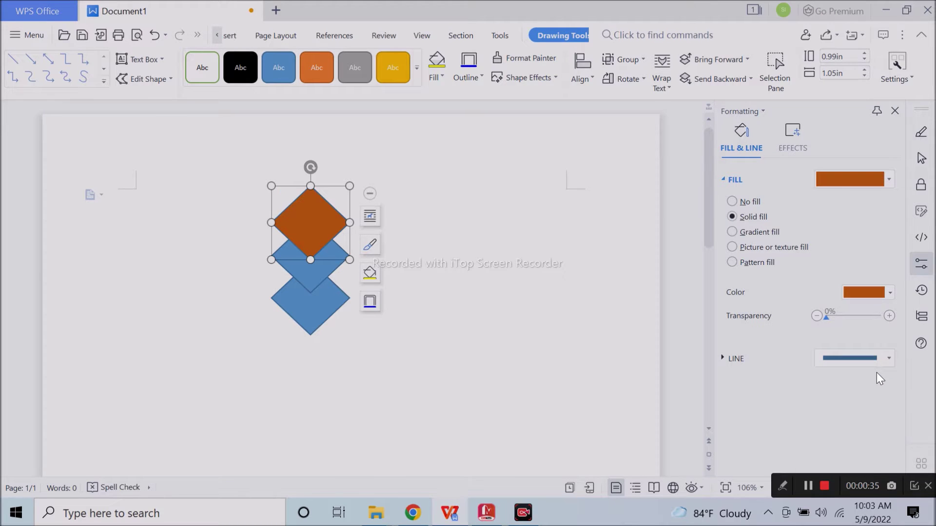
pyautogui.click(867, 292)
pyautogui.click(862, 434)
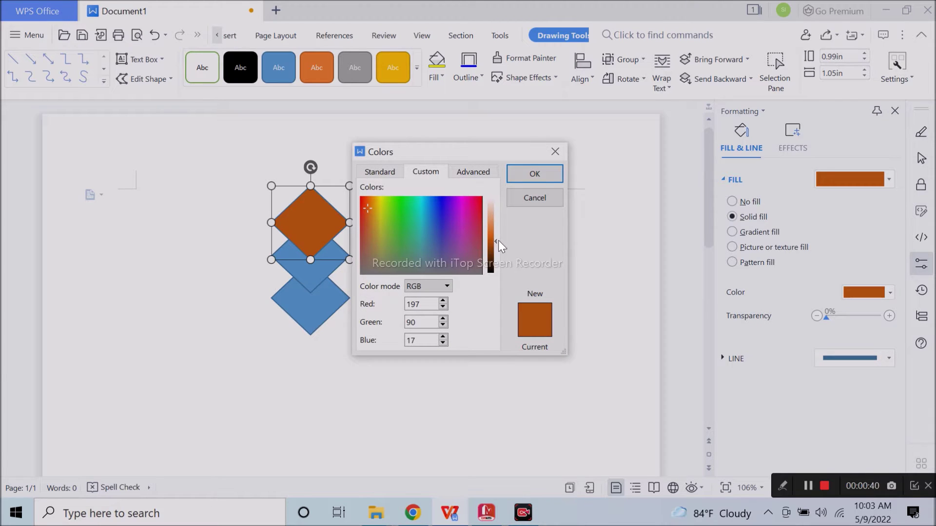
pyautogui.moveTo(498, 238); pyautogui.dragTo(496, 232)
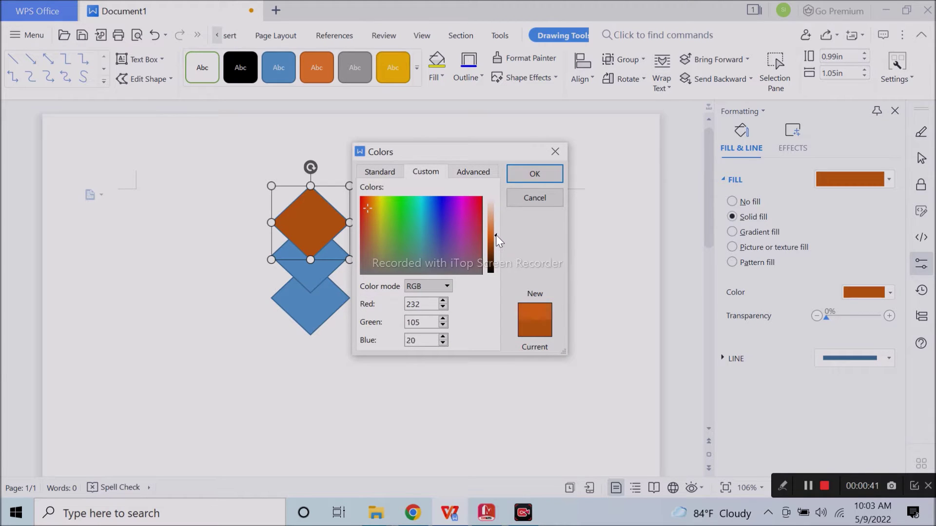
pyautogui.click(539, 175)
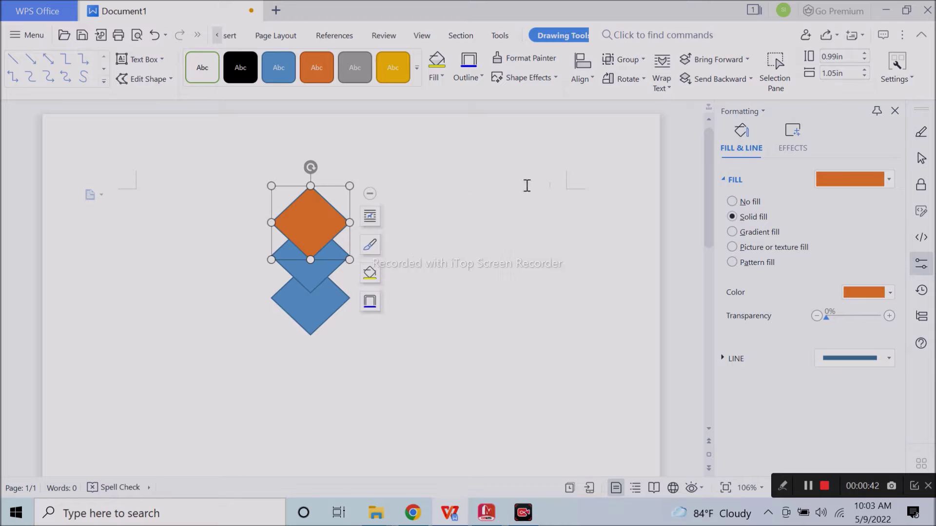
pyautogui.click(741, 358)
pyautogui.press('Escape')
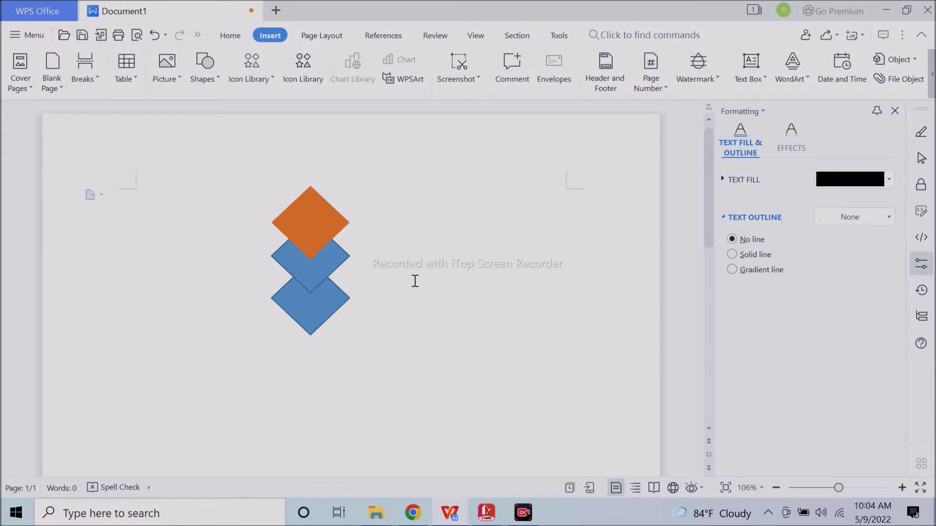
pyautogui.click(328, 257)
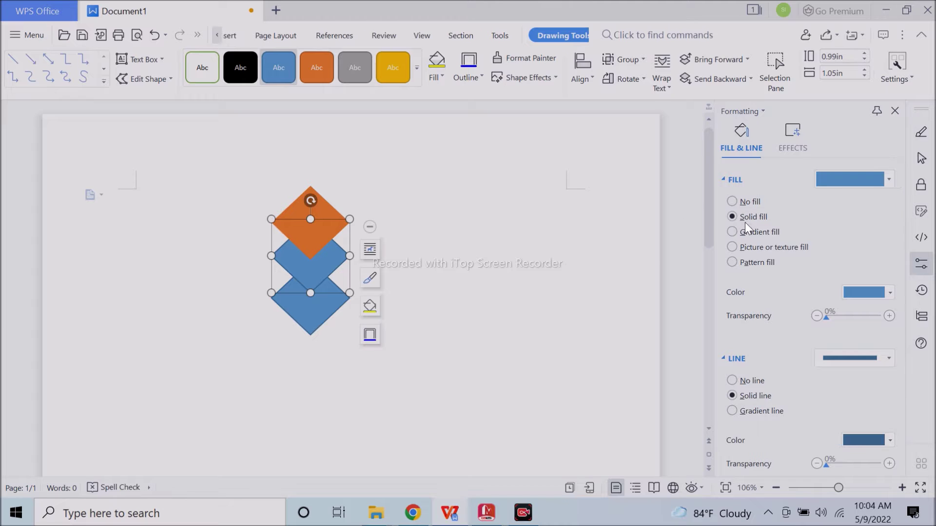
# - Fill the middle diamond solid black and remove its outline
pyautogui.click(860, 292)
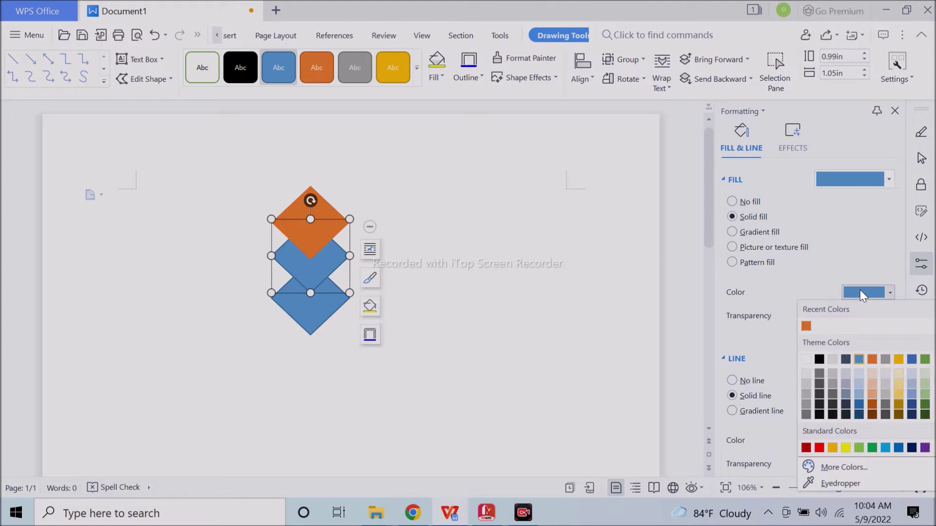
pyautogui.click(824, 369)
pyautogui.click(758, 380)
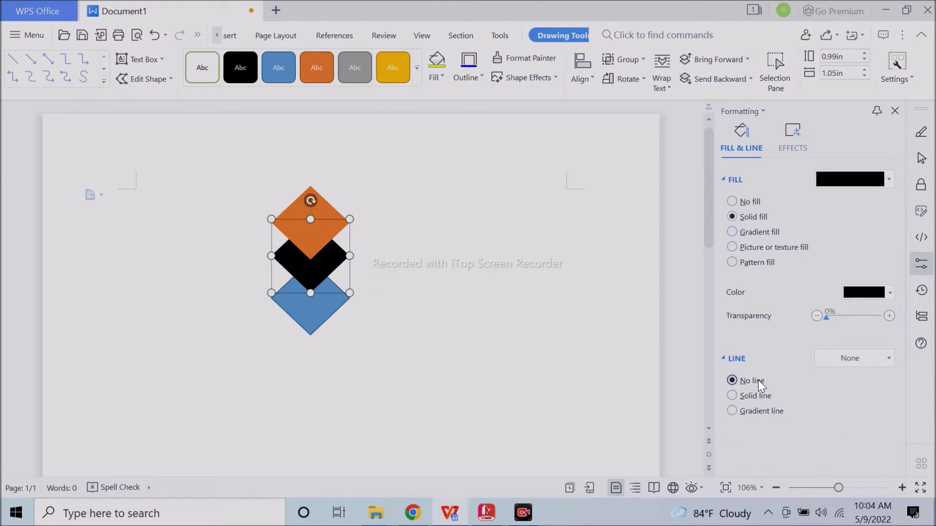
pyautogui.click(365, 321)
# - Give the bottom diamond no fill and a purple outline
pyautogui.click(323, 317)
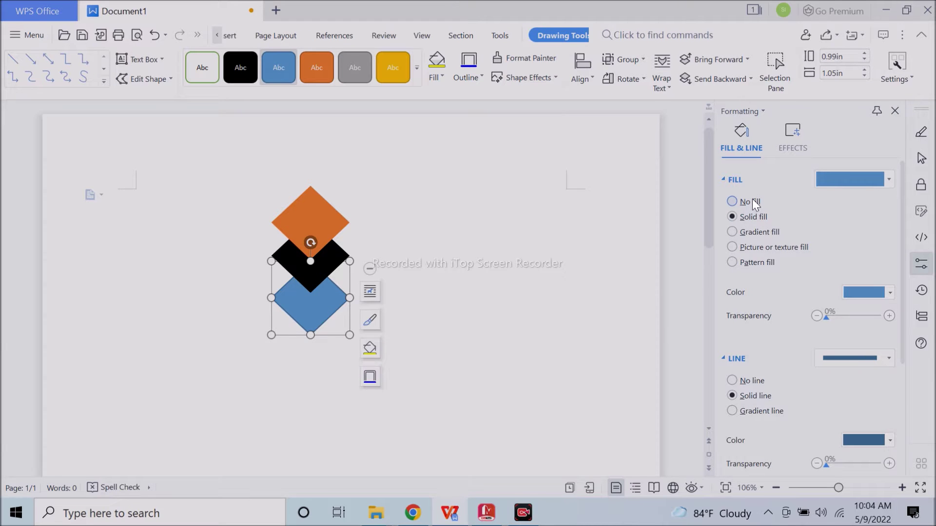
pyautogui.click(732, 201)
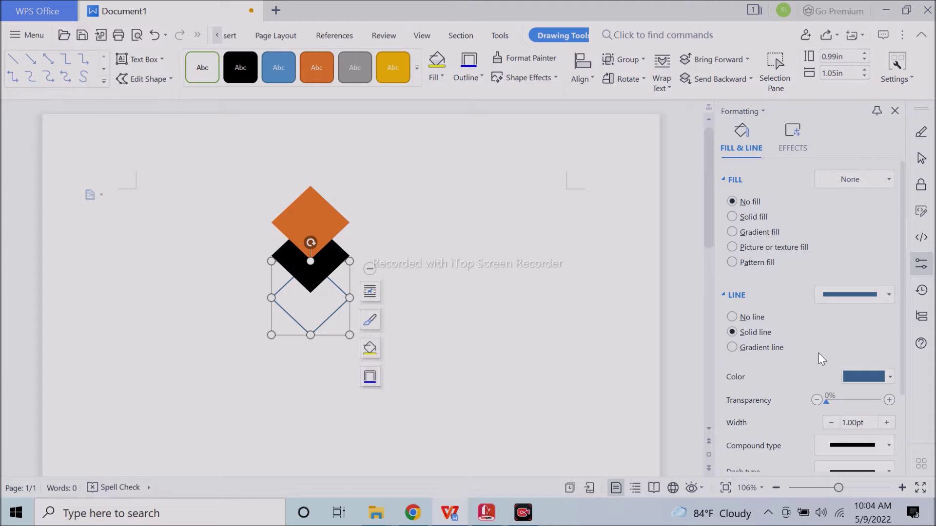
pyautogui.click(863, 377)
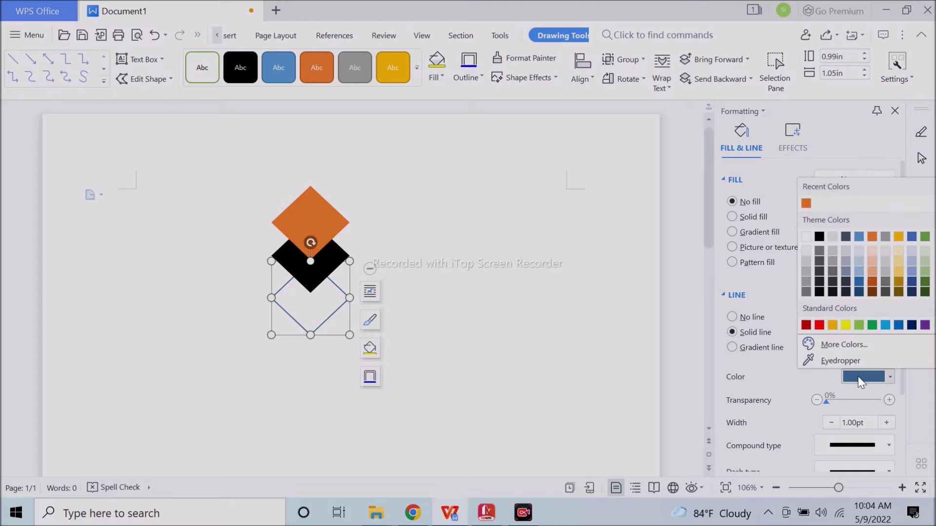
pyautogui.click(898, 325)
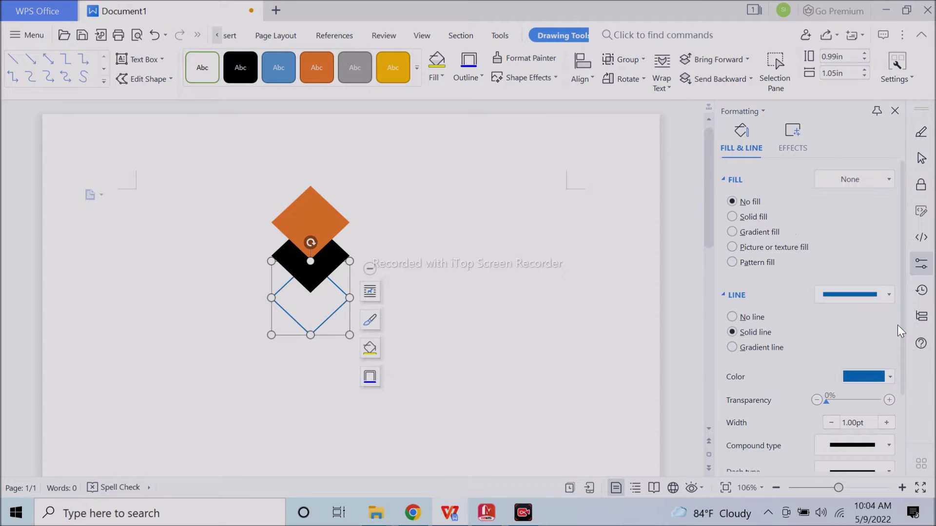
pyautogui.click(869, 378)
pyautogui.click(924, 325)
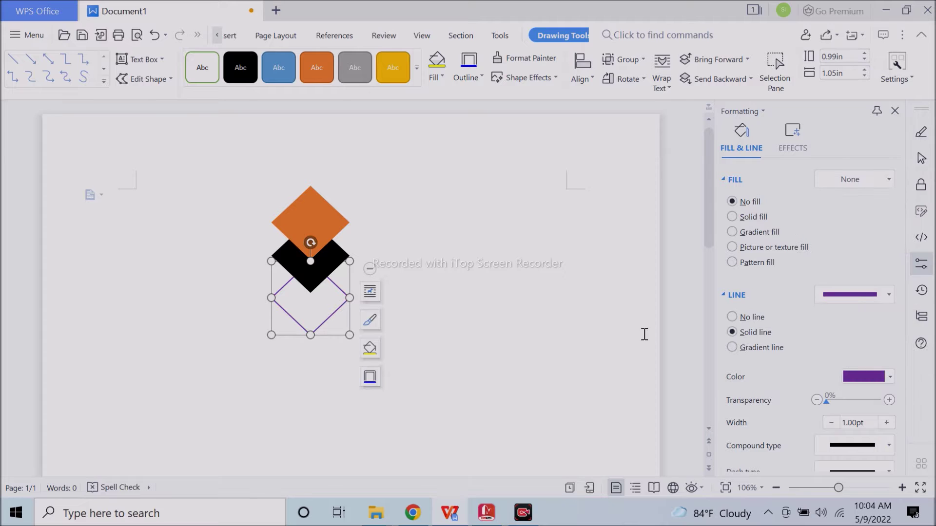
pyautogui.click(619, 333)
# - Nudge the purple-outlined diamond slightly upward
pyautogui.click(312, 276)
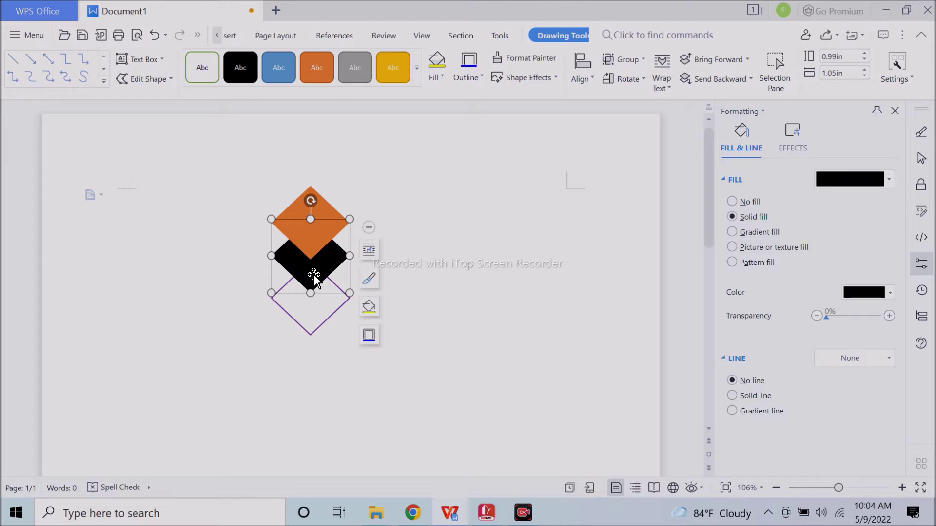
pyautogui.click(318, 329)
pyautogui.press('Up')
pyautogui.press('Up')
pyautogui.press('Up')
pyautogui.press('Up')
pyautogui.press('Up')
pyautogui.press('Up')
pyautogui.click(497, 315)
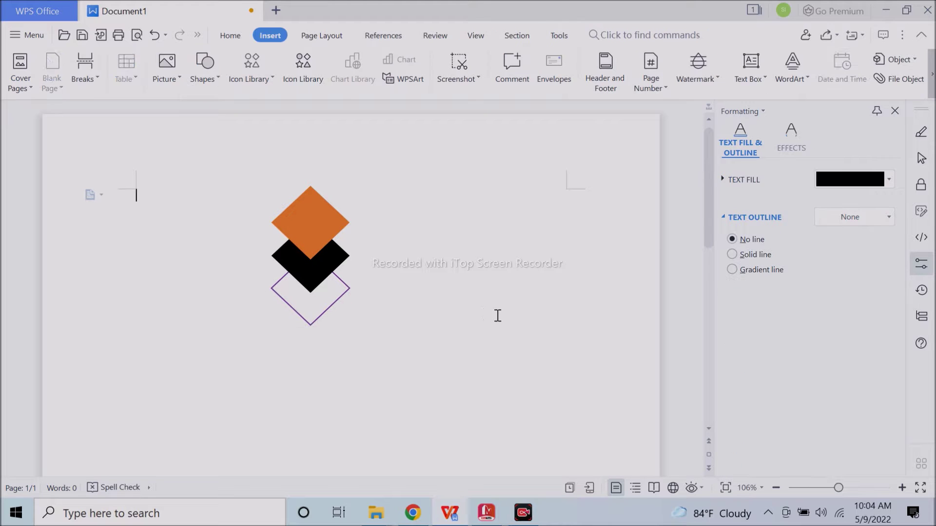
pyautogui.click(330, 221)
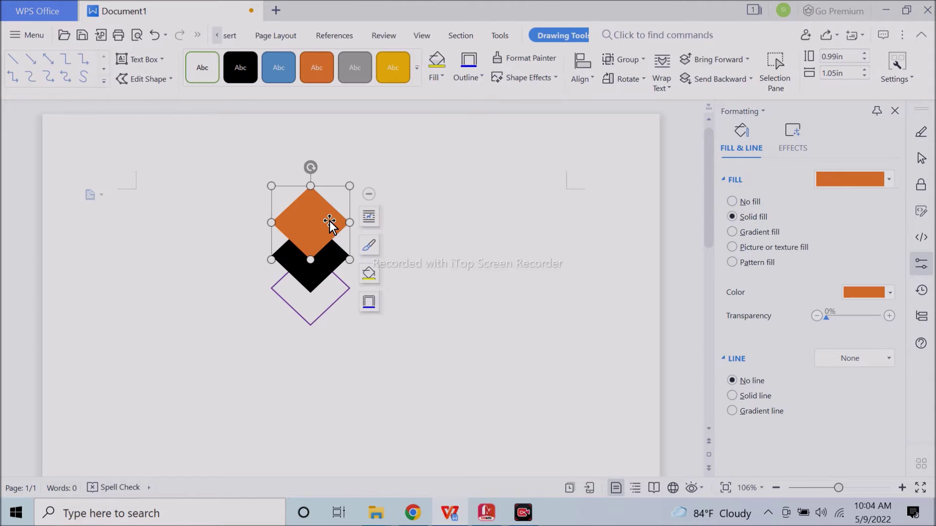
# - Select the orange, black and purple diamonds, align the purple one, and group them
pyautogui.click(464, 276)
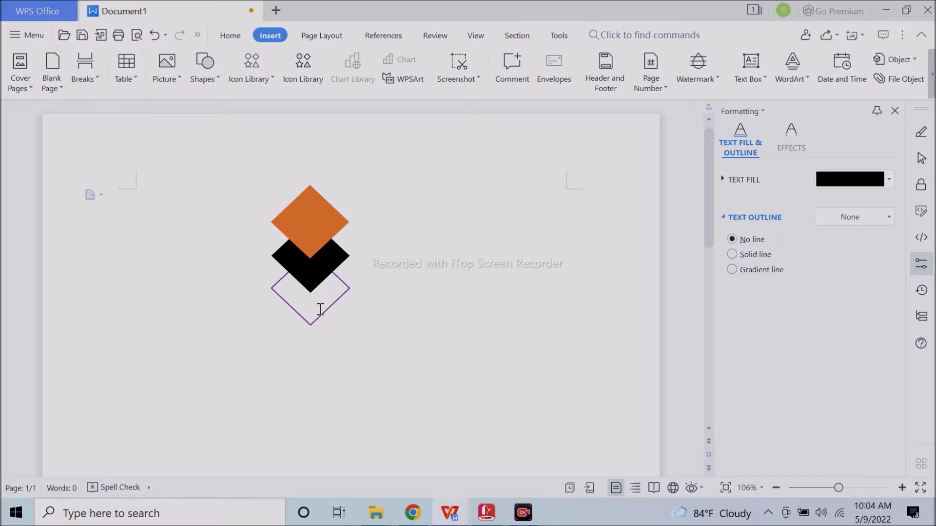
pyautogui.click(345, 297)
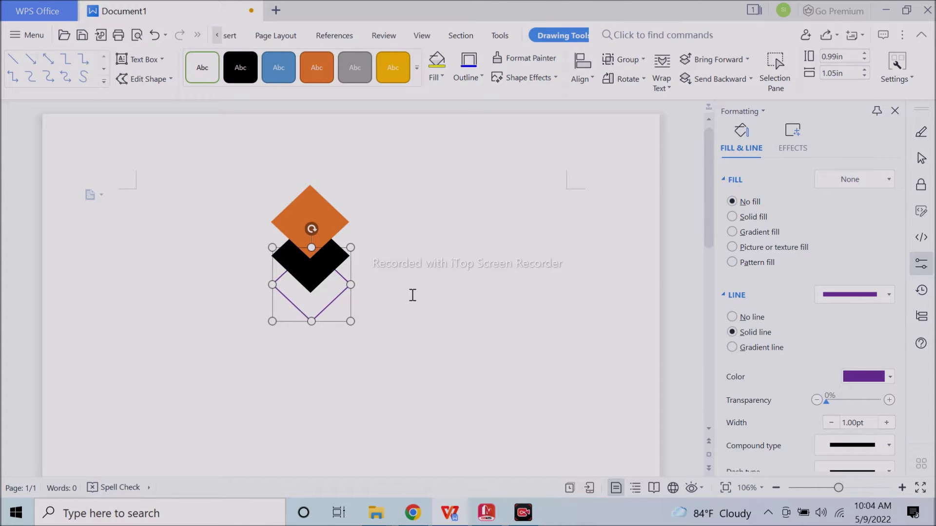
pyautogui.click(480, 295)
pyautogui.click(323, 218)
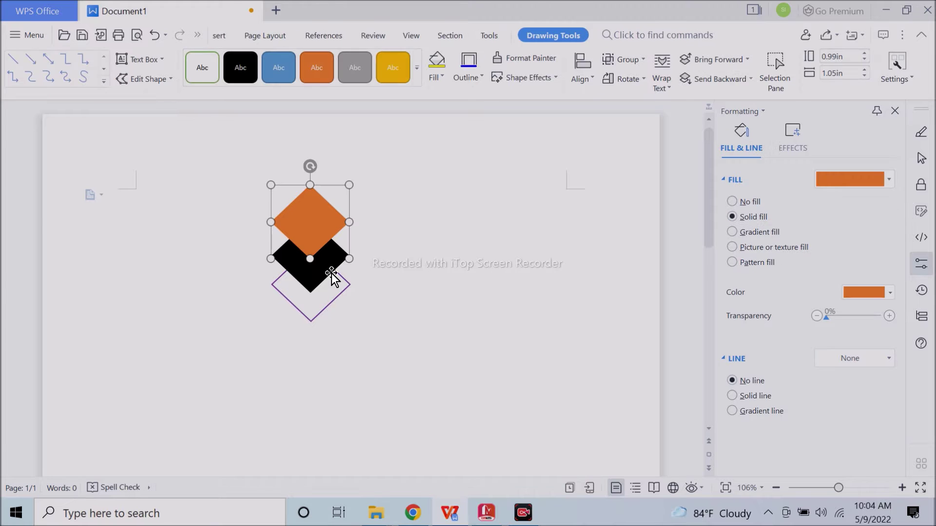
pyautogui.keyDown('ctrl'); pyautogui.click(324, 273); pyautogui.keyUp('ctrl')
pyautogui.keyDown('ctrl'); pyautogui.click(317, 316); pyautogui.keyUp('ctrl')
pyautogui.moveTo(318, 316); pyautogui.dragTo(314, 318)
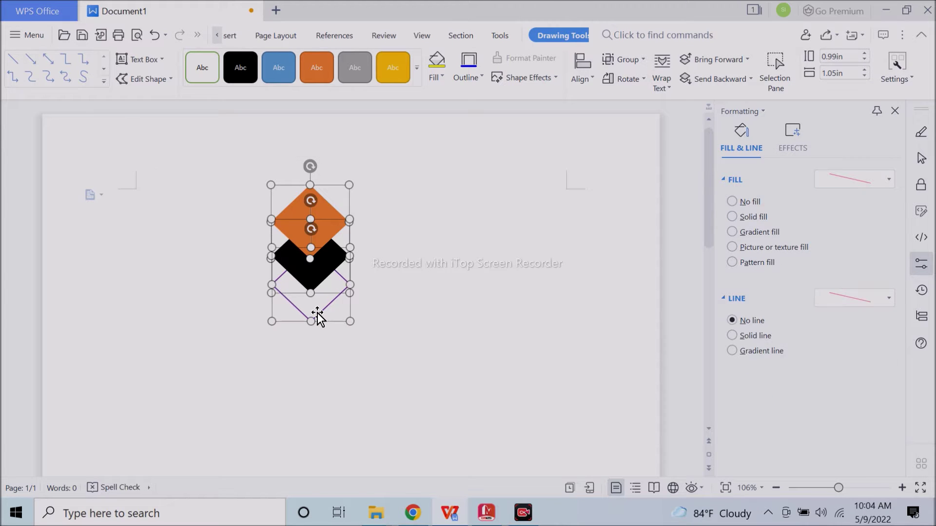
pyautogui.click(339, 147)
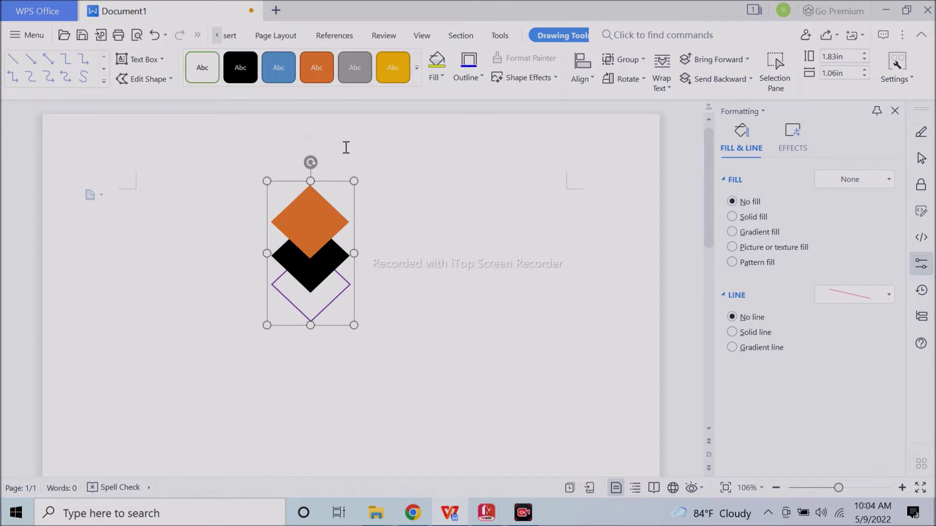
pyautogui.click(501, 286)
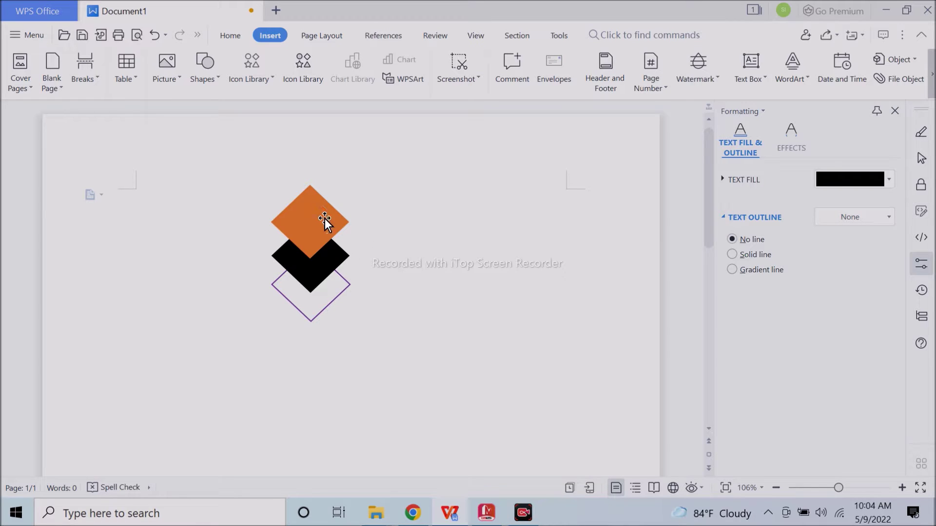
pyautogui.click(348, 288)
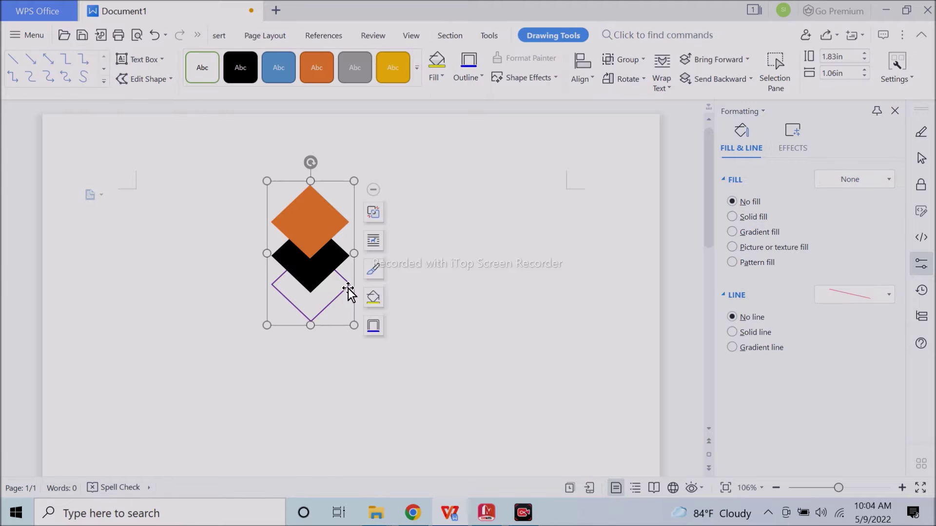
pyautogui.click(434, 282)
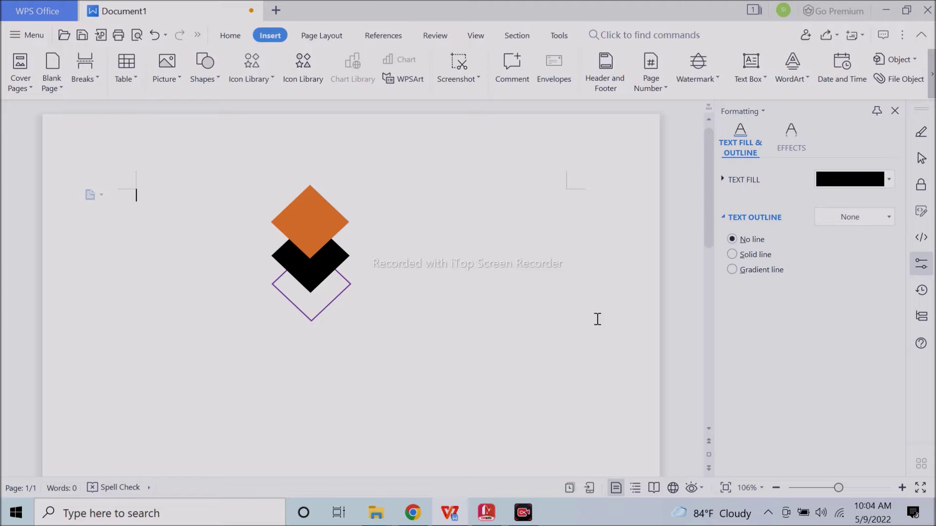
pyautogui.click(314, 199)
# - Draw a text box below the diamonds for the COMPANY NAME caption
pyautogui.click(219, 35)
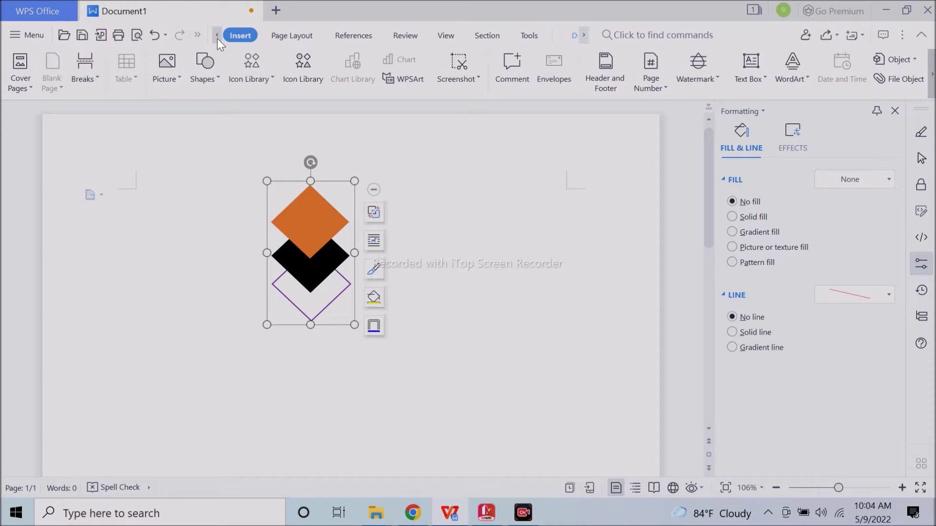
pyautogui.click(220, 63)
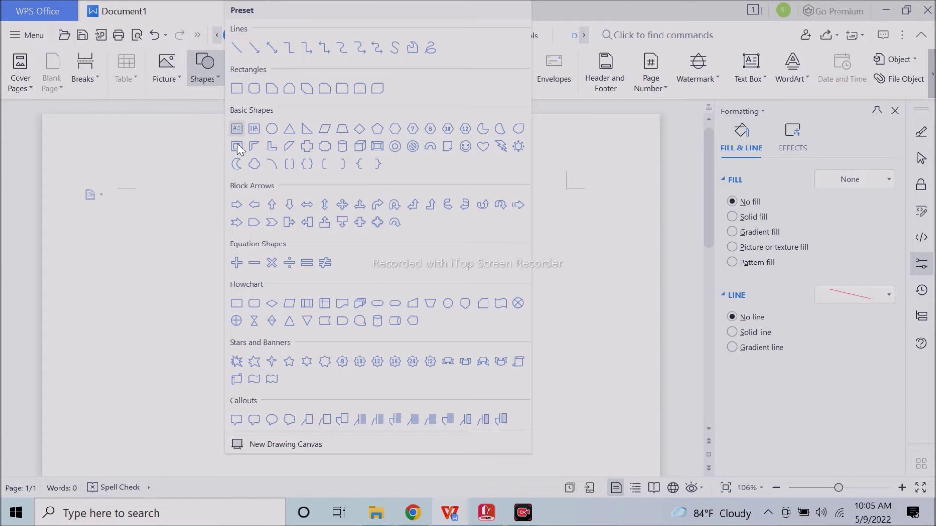
pyautogui.click(236, 128)
pyautogui.moveTo(225, 338); pyautogui.dragTo(403, 370)
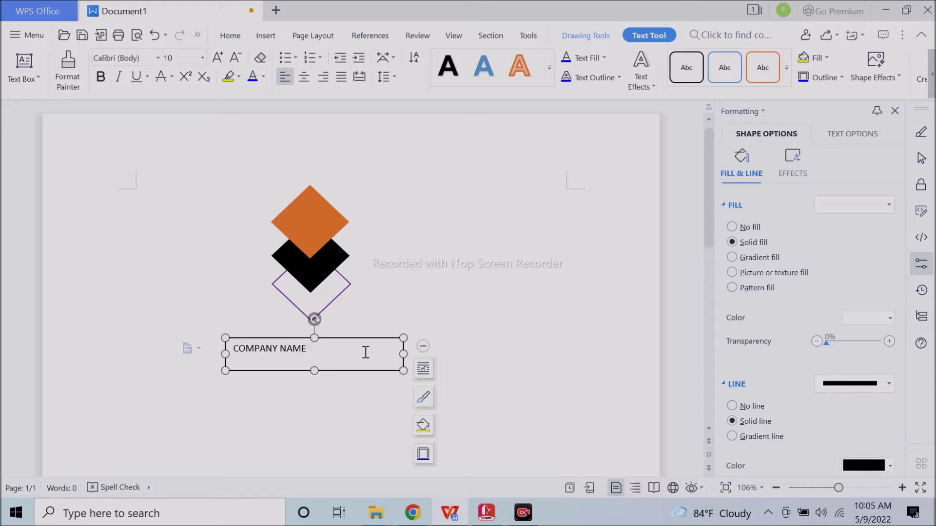
# - Centre the caption text at 22 pt and move the box up toward the diamonds
pyautogui.hotkey('ctrl', 'a')
pyautogui.click(302, 79)
pyautogui.click(216, 57)
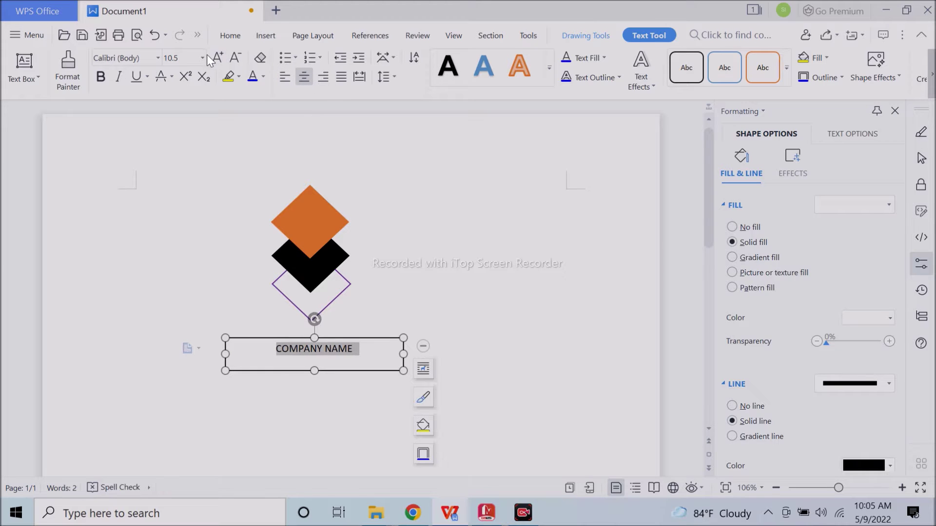
pyautogui.click(204, 57)
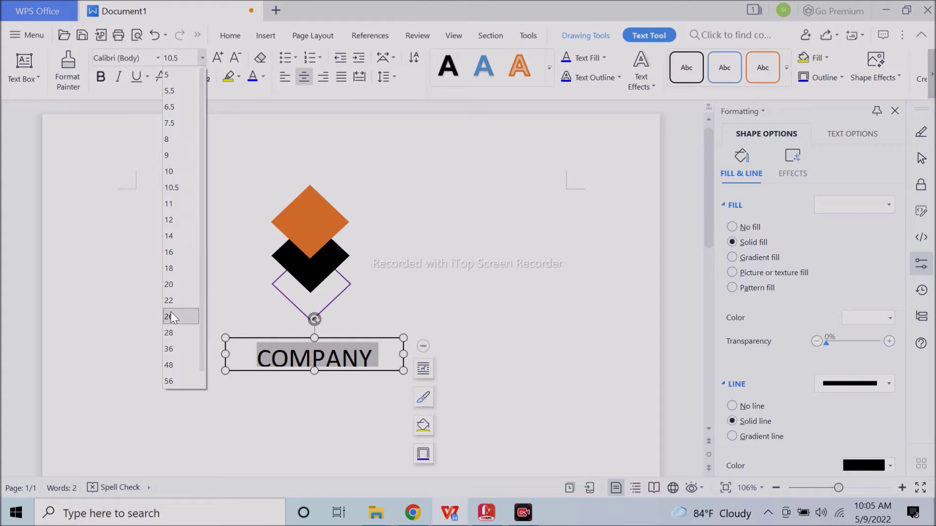
pyautogui.click(169, 298)
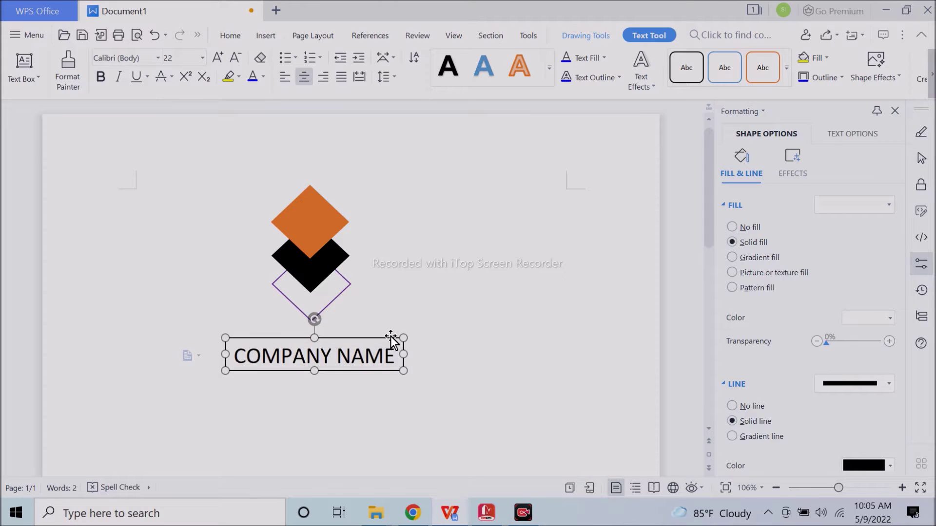
pyautogui.moveTo(390, 337); pyautogui.dragTo(390, 318)
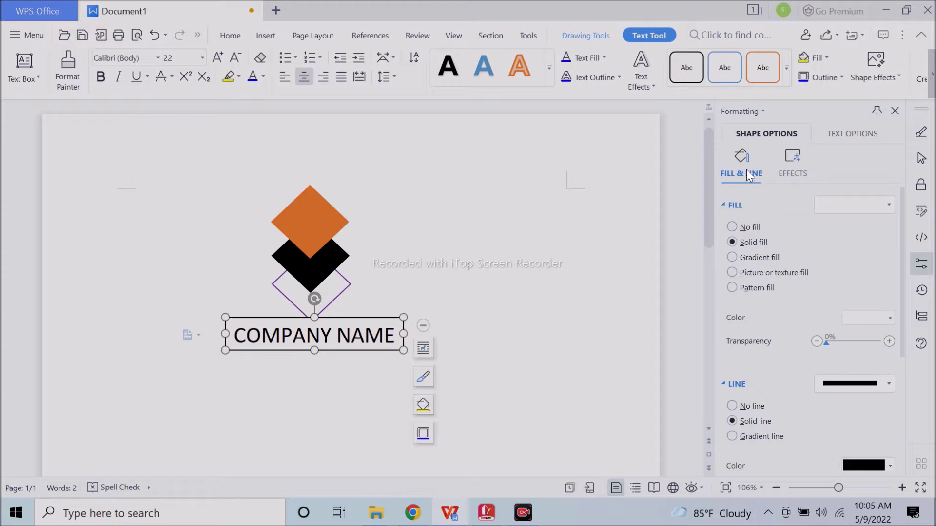
# - Remove the caption box's fill and outline
pyautogui.click(756, 228)
pyautogui.click(753, 342)
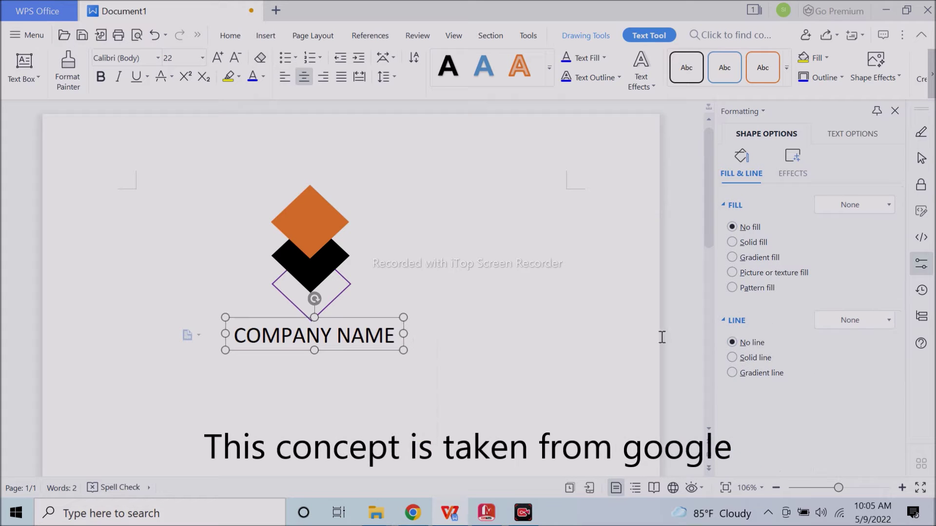
pyautogui.click(661, 337)
pyautogui.click(367, 331)
pyautogui.click(408, 299)
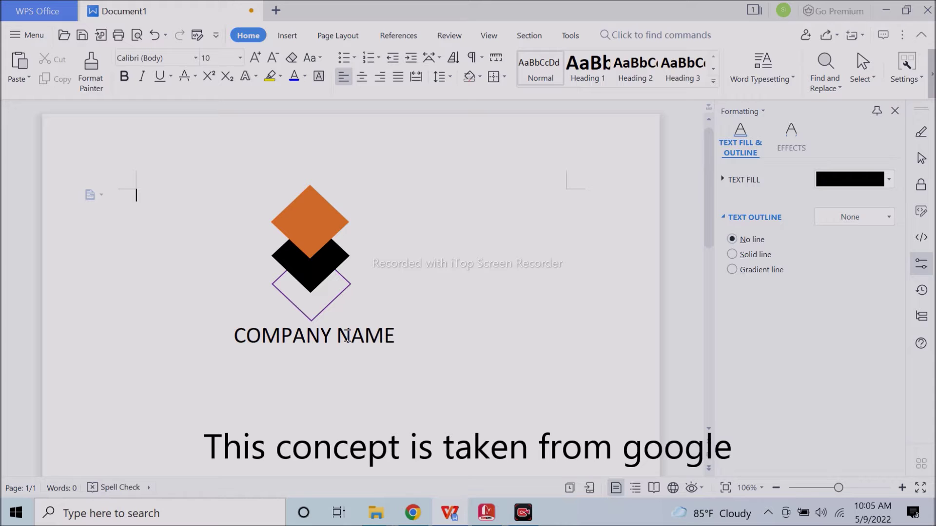
# - Enlarge the diamond logo and move the caption down beneath it
pyautogui.click(323, 247)
pyautogui.moveTo(354, 324); pyautogui.dragTo(388, 355)
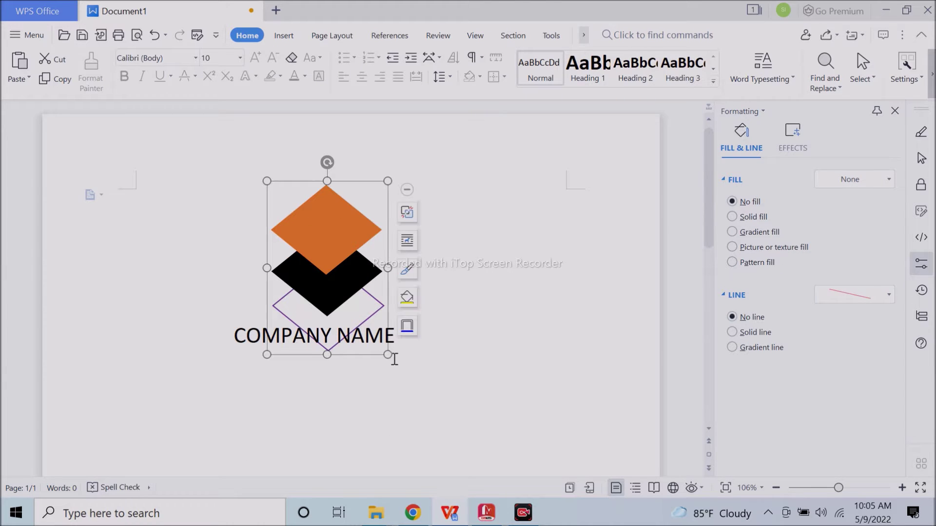
pyautogui.click(281, 336)
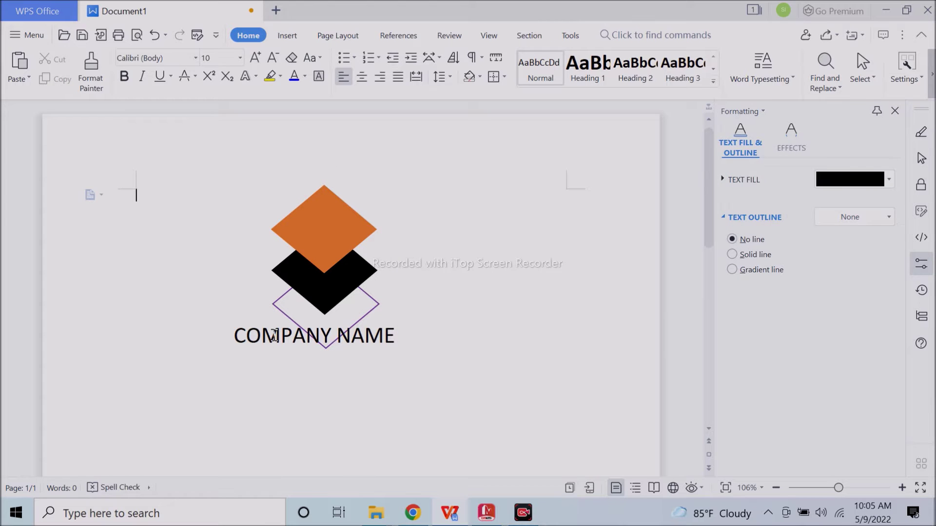
pyautogui.moveTo(382, 318); pyautogui.dragTo(390, 343)
pyautogui.click(466, 349)
pyautogui.click(376, 355)
# - Nudge the caption until it sits centred under the logo
pyautogui.moveTo(389, 344); pyautogui.dragTo(399, 352)
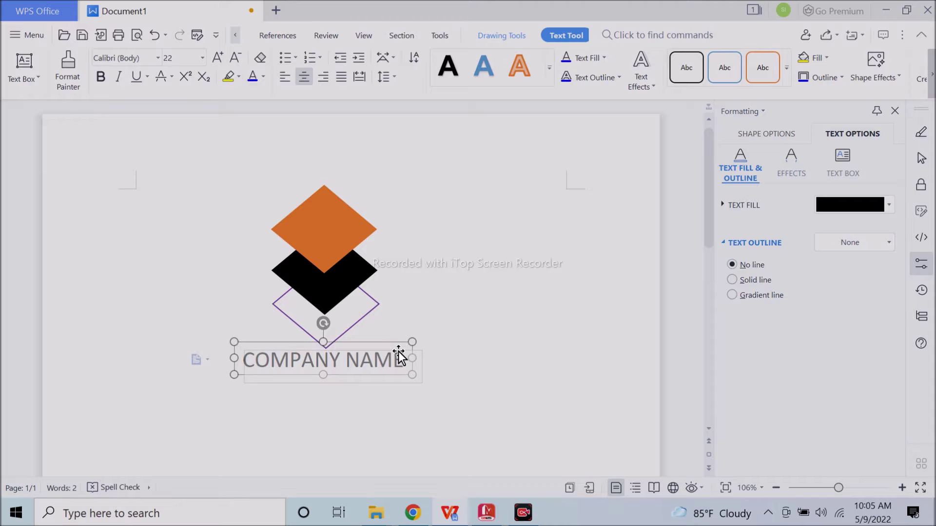
pyautogui.click(469, 351)
pyautogui.click(393, 358)
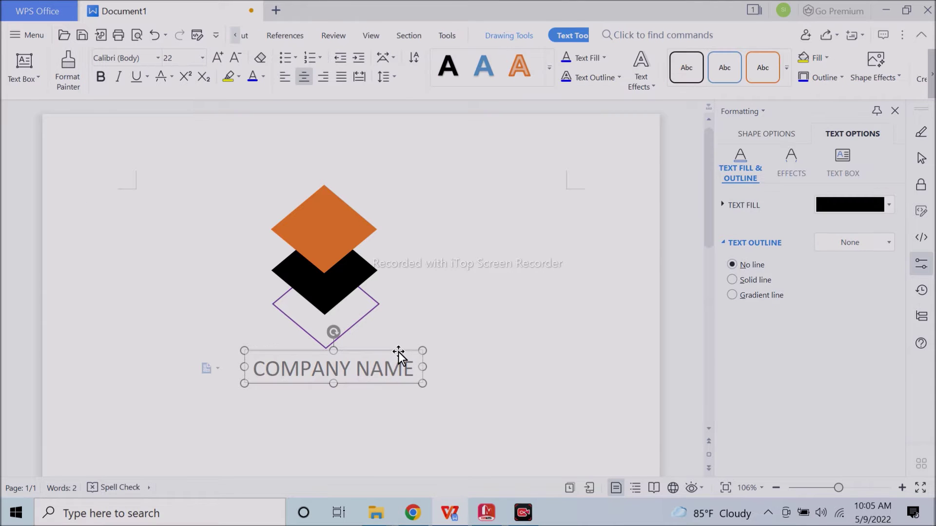
pyautogui.moveTo(397, 355); pyautogui.dragTo(397, 355)
pyautogui.click(489, 329)
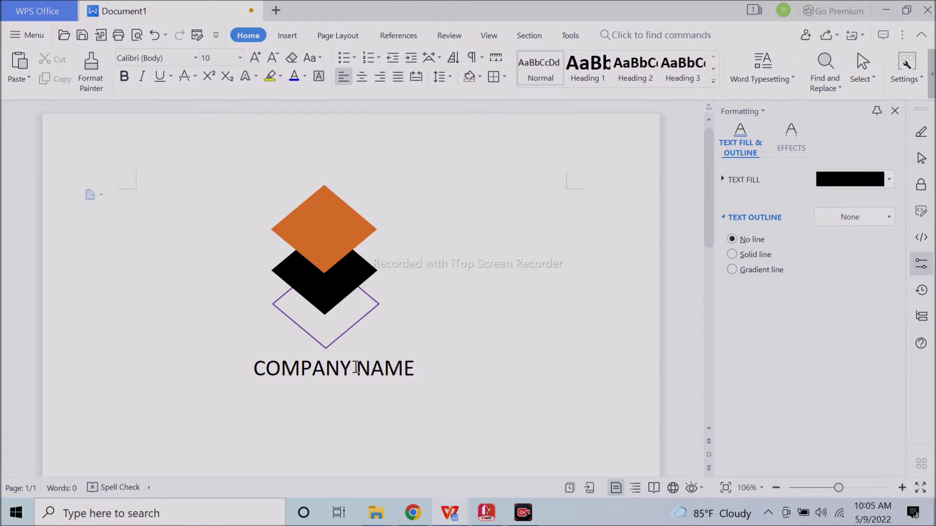
pyautogui.click(353, 359)
pyautogui.moveTo(376, 355); pyautogui.dragTo(371, 353)
pyautogui.click(334, 385)
# - Duplicate the caption box just below it and type the subtitle text
pyautogui.click(350, 373)
pyautogui.click(338, 372)
pyautogui.moveTo(363, 385)
pyautogui.mouseDown()
pyautogui.moveTo(369, 417)
pyautogui.moveTo(447, 390)
pyautogui.mouseUp()
pyautogui.write('SUBTIT')
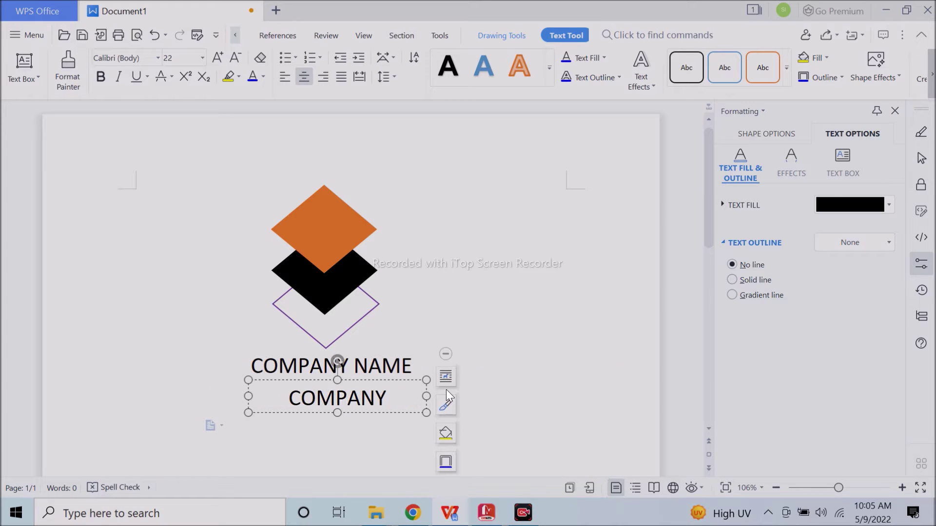
# - Set the subtitle to 14 pt, then one step smaller, evenly spread across a widened box
pyautogui.hotkey('ctrl', 'a')
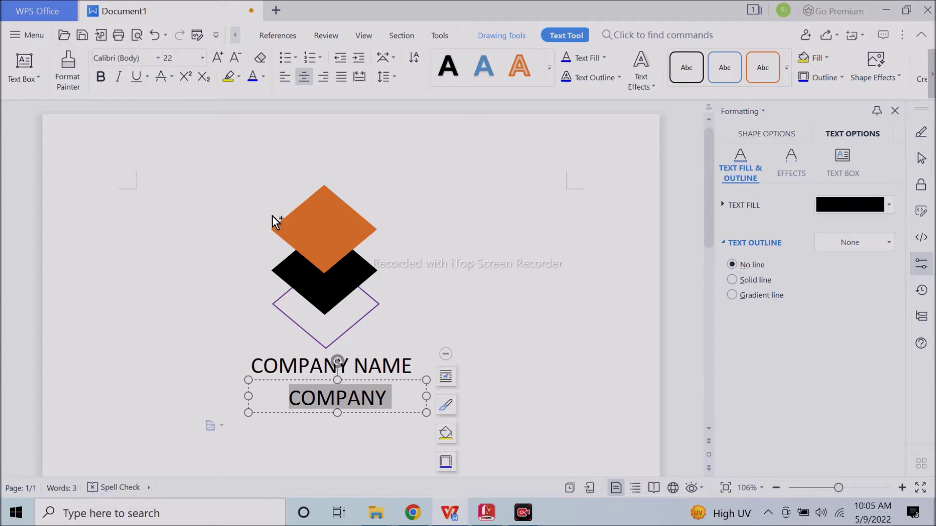
pyautogui.click(203, 58)
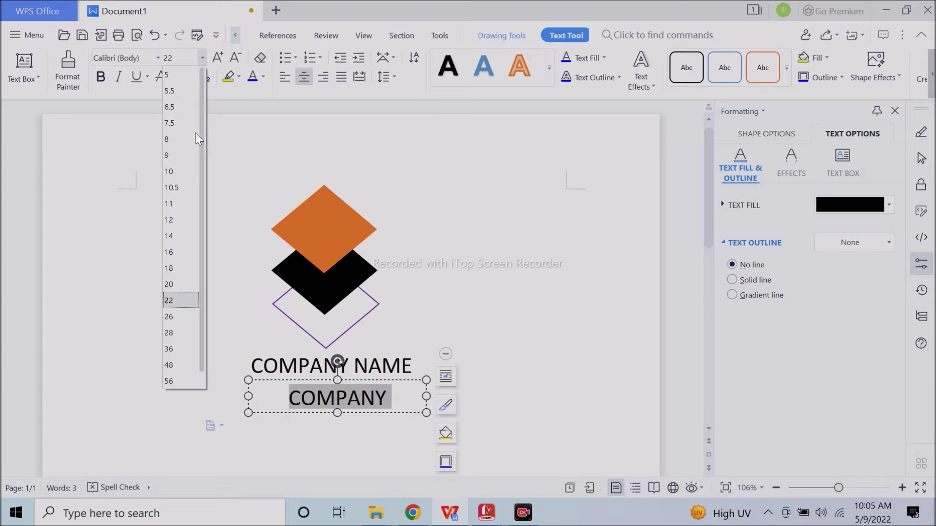
pyautogui.click(177, 236)
pyautogui.click(359, 76)
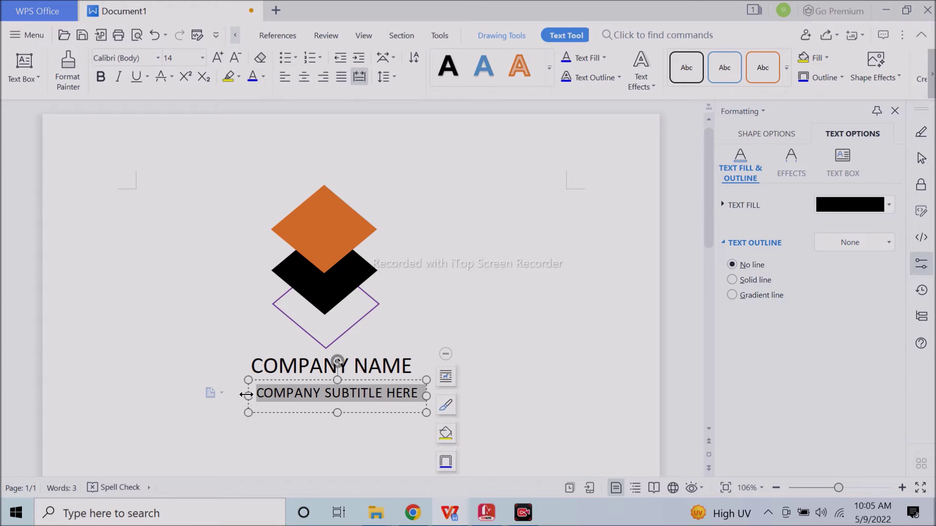
pyautogui.moveTo(246, 395); pyautogui.dragTo(229, 394)
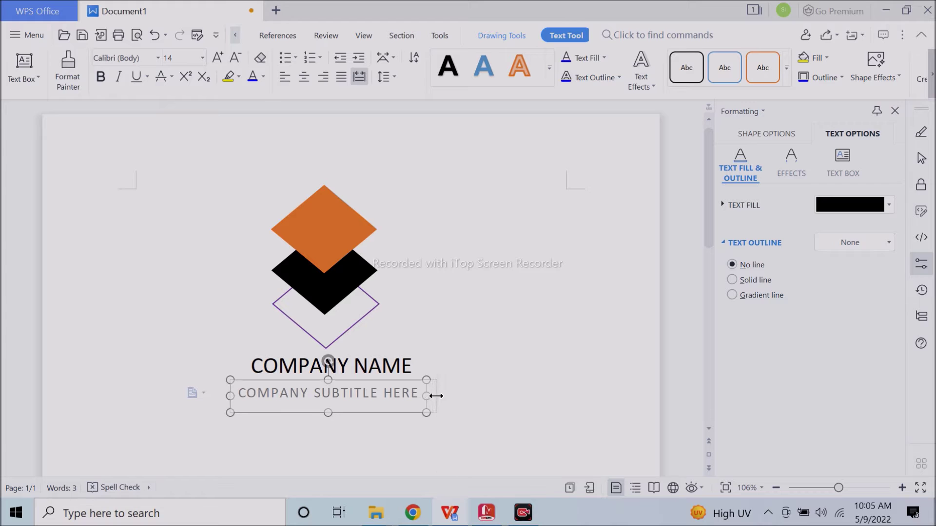
pyautogui.moveTo(426, 397); pyautogui.dragTo(436, 397)
pyautogui.click(236, 57)
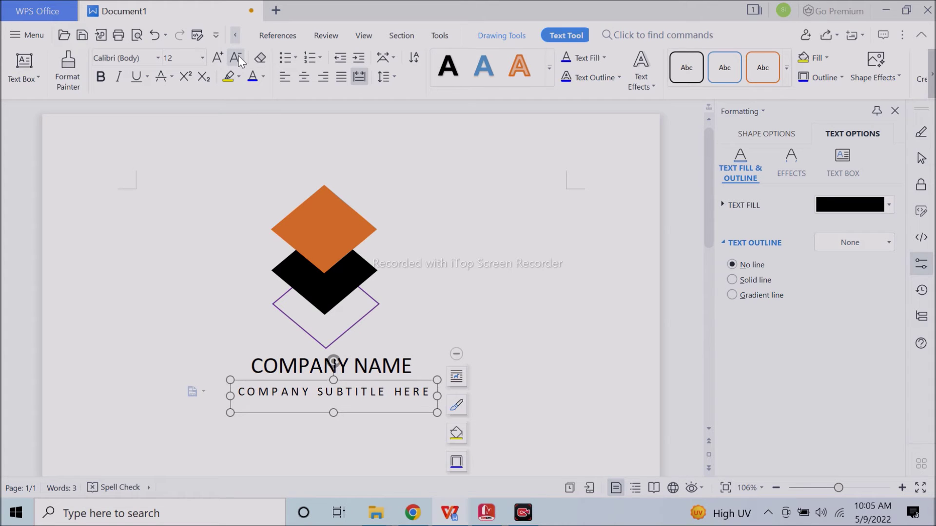
# - Nudge the COMPANY NAME box slightly left
pyautogui.click(359, 354)
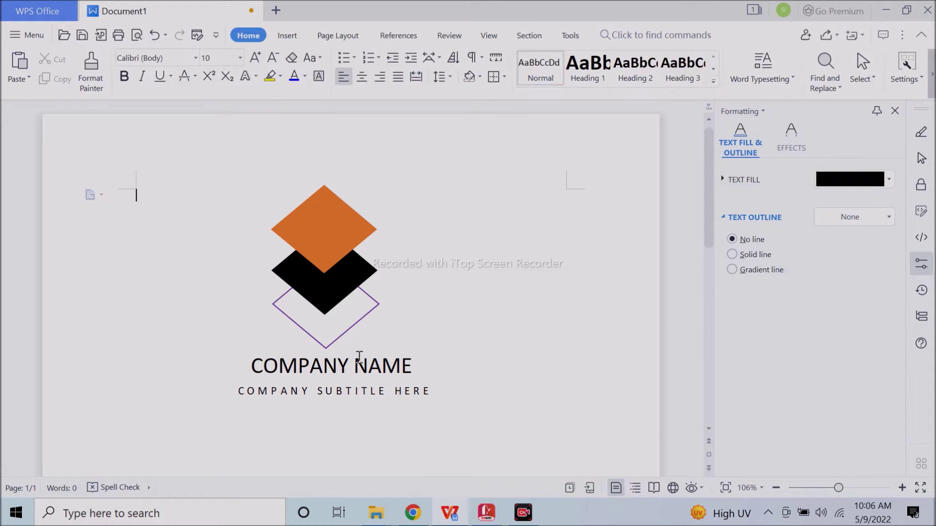
pyautogui.click(381, 359)
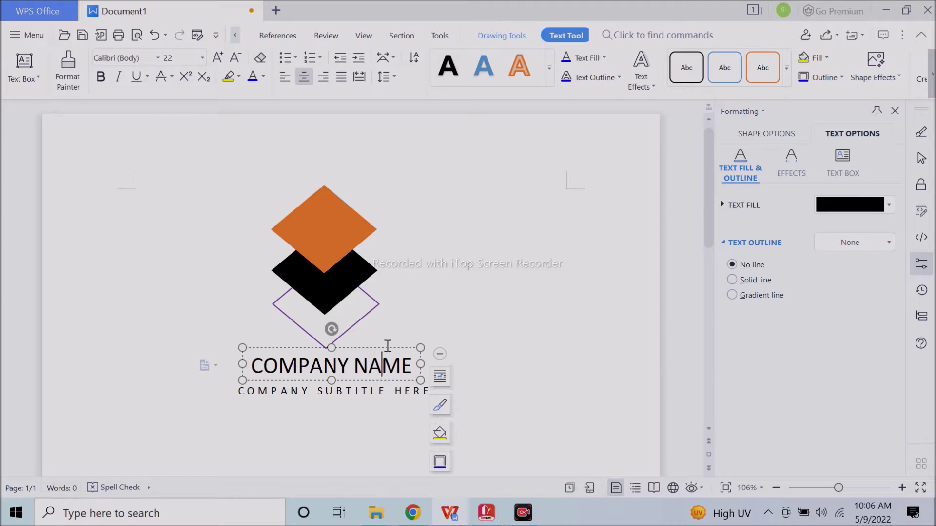
pyautogui.click(387, 346)
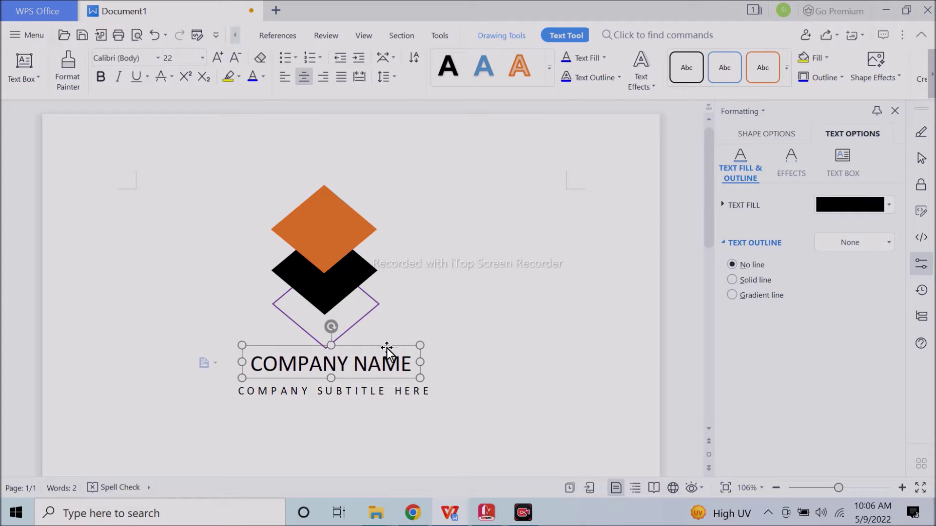
pyautogui.press('Left')
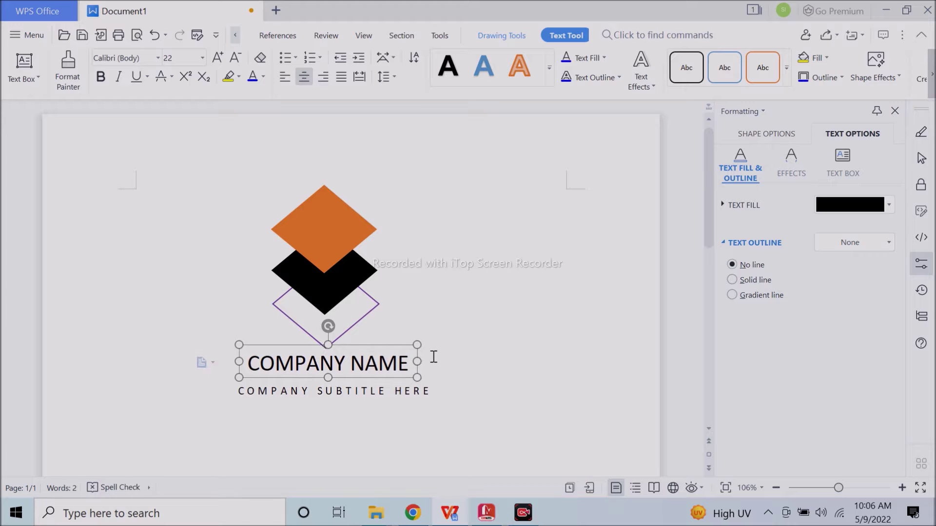
pyautogui.click(438, 360)
# - Move the subtitle up closer to the name and exit text editing
pyautogui.click(350, 392)
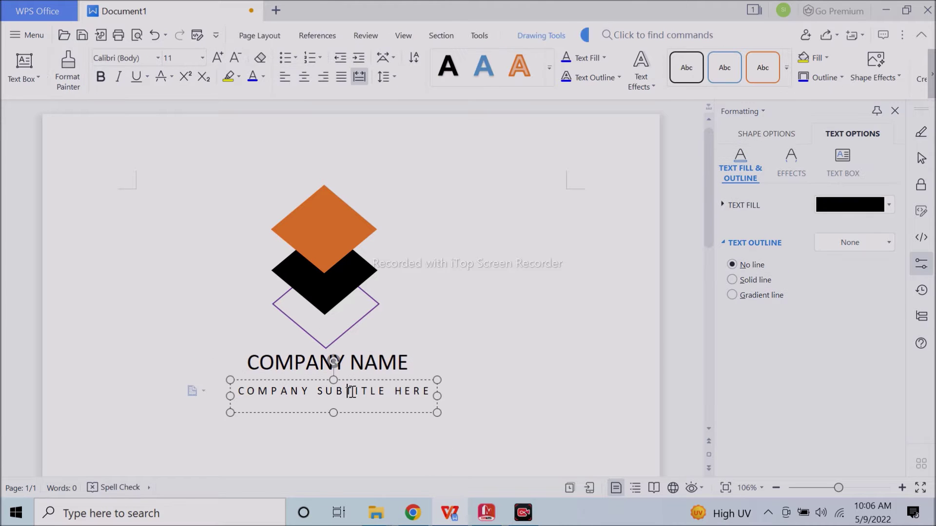
pyautogui.click(393, 381)
pyautogui.press('Up')
pyautogui.press('Up')
pyautogui.click(519, 381)
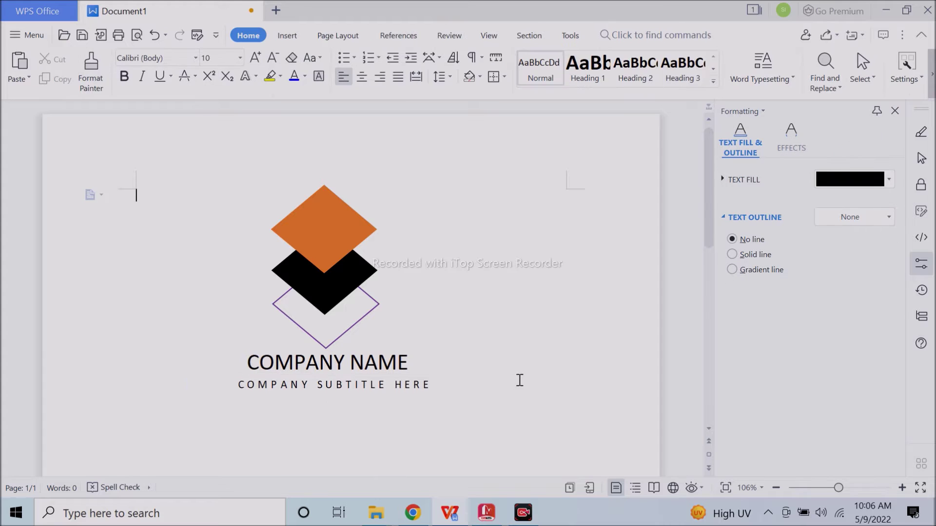
pyautogui.click(374, 381)
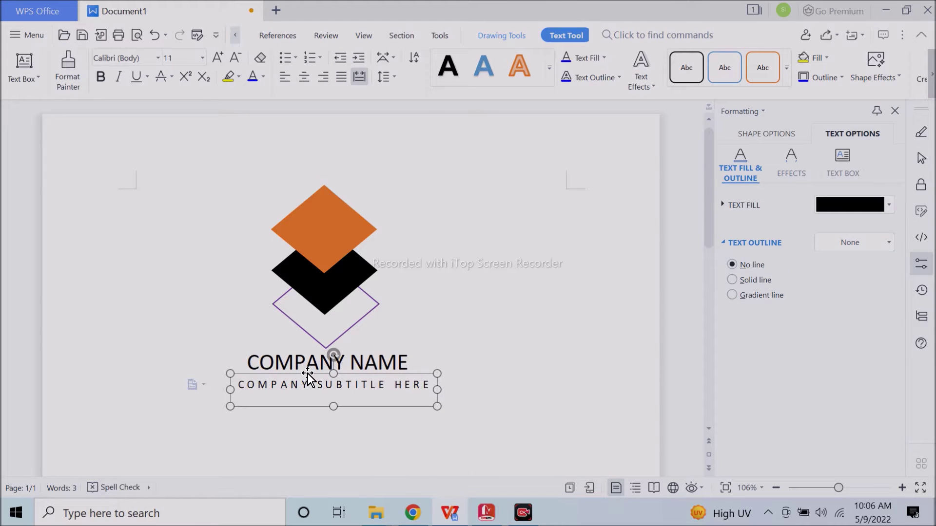
pyautogui.click(453, 368)
pyautogui.click(402, 387)
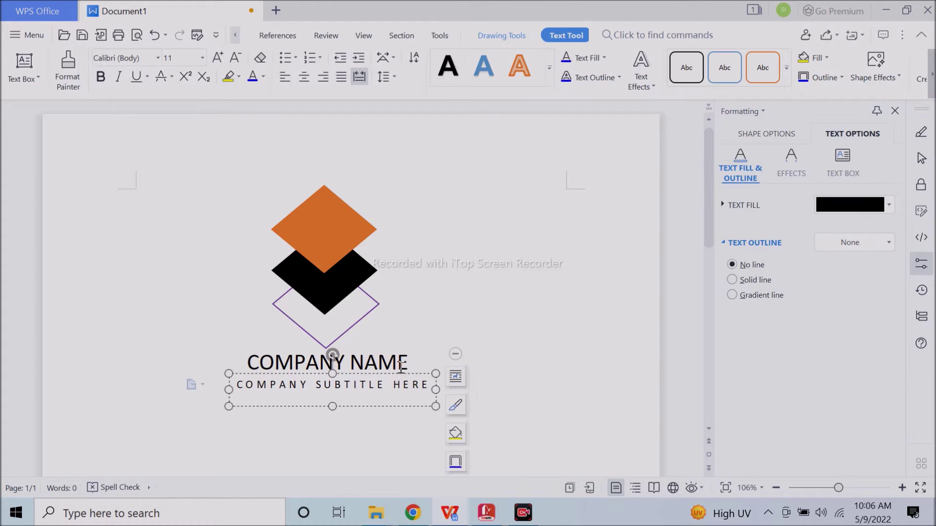
pyautogui.press('Escape')
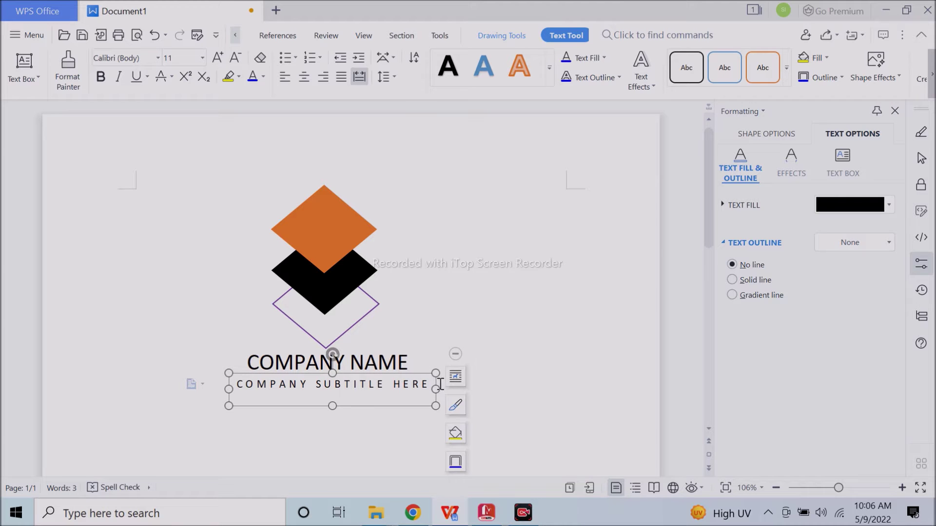
pyautogui.click(512, 372)
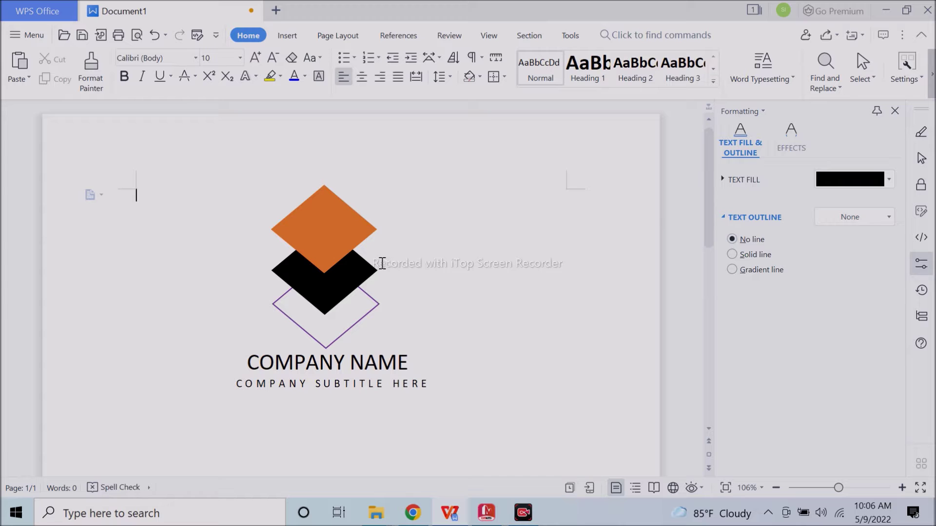
# - Try a light gold fill on the top diamond, revert to orange, and add slight transparency
pyautogui.click(359, 285)
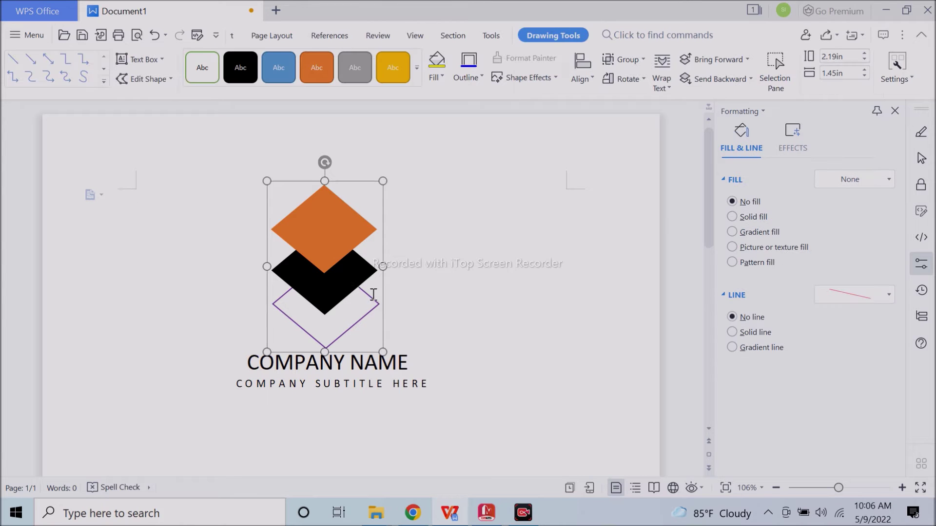
pyautogui.click(330, 256)
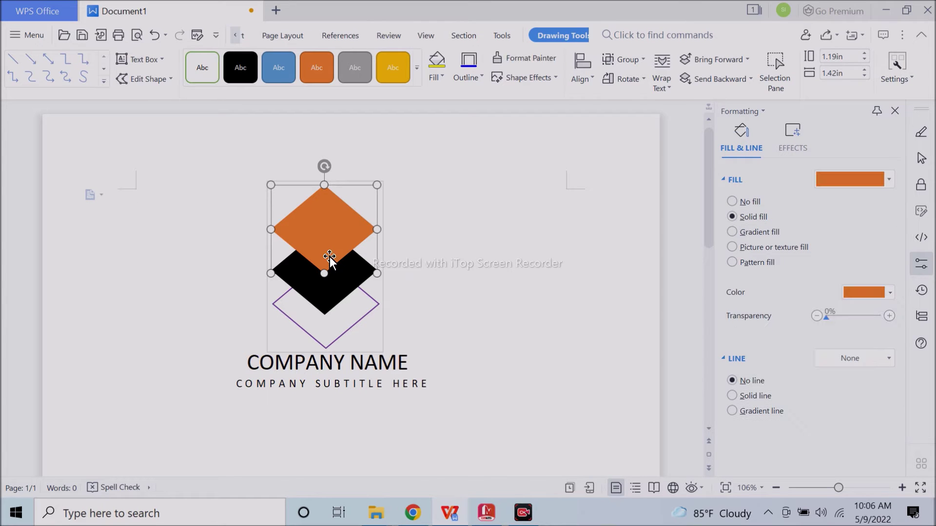
pyautogui.click(854, 293)
pyautogui.click(899, 396)
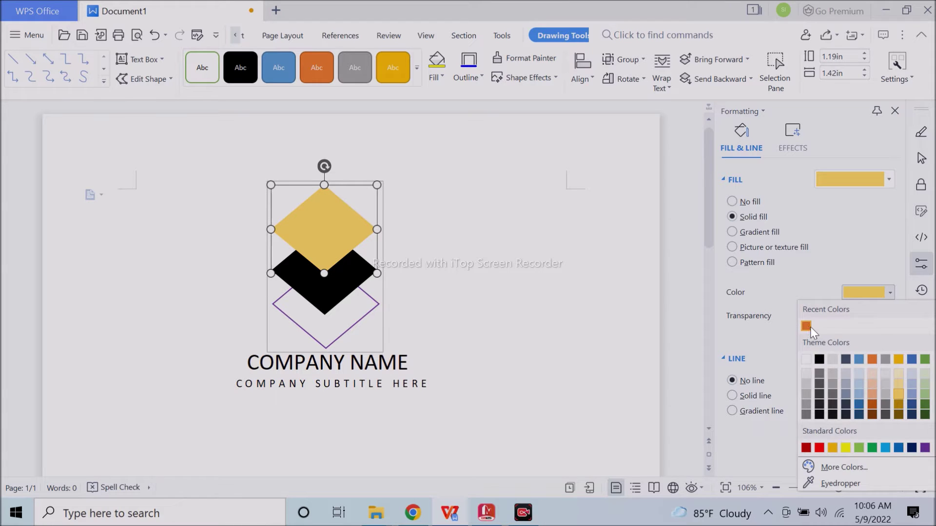
pyautogui.click(807, 325)
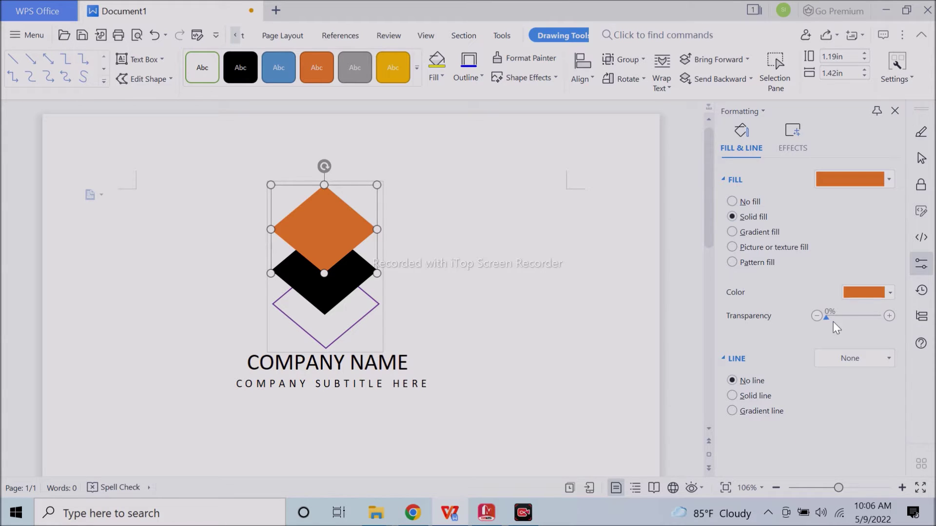
pyautogui.moveTo(826, 317); pyautogui.dragTo(831, 318)
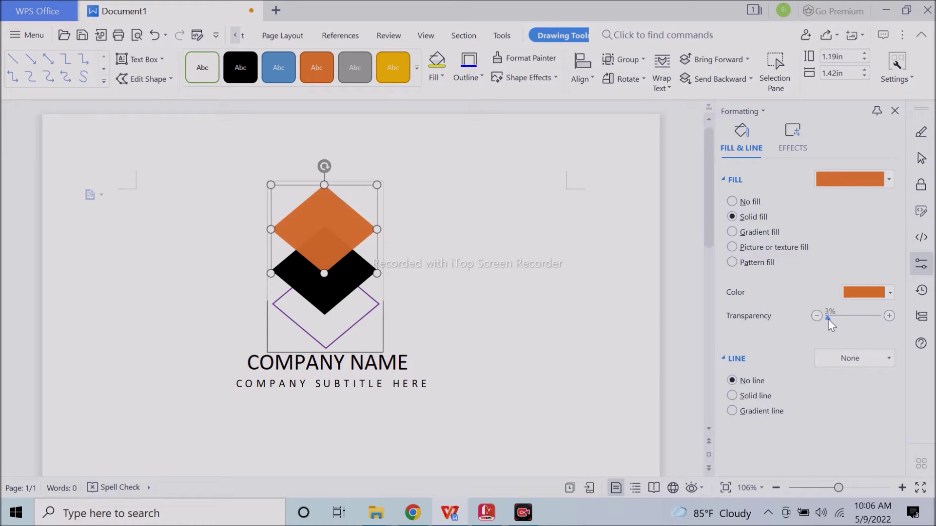
# - Lighten the top diamond's fill to custom orange RGB 241, 148, 86
pyautogui.click(867, 292)
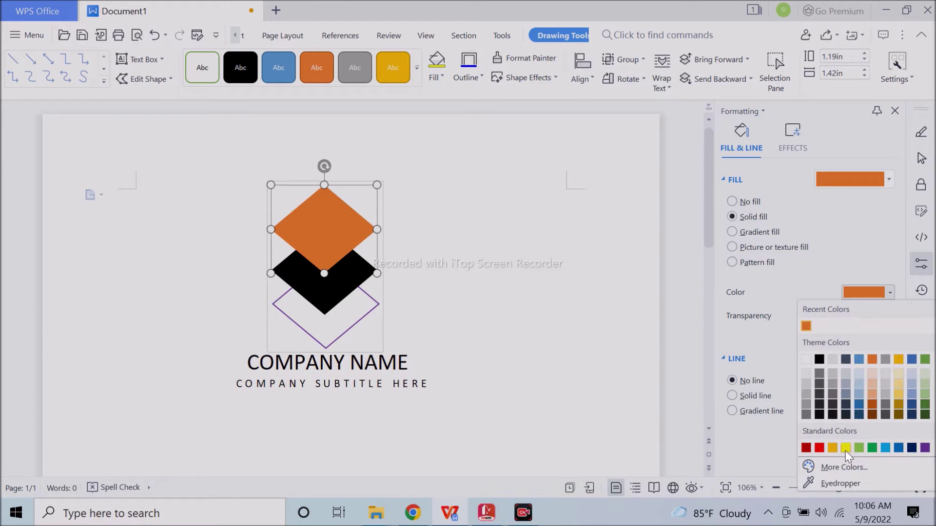
pyautogui.click(836, 466)
pyautogui.moveTo(497, 151); pyautogui.dragTo(652, 168)
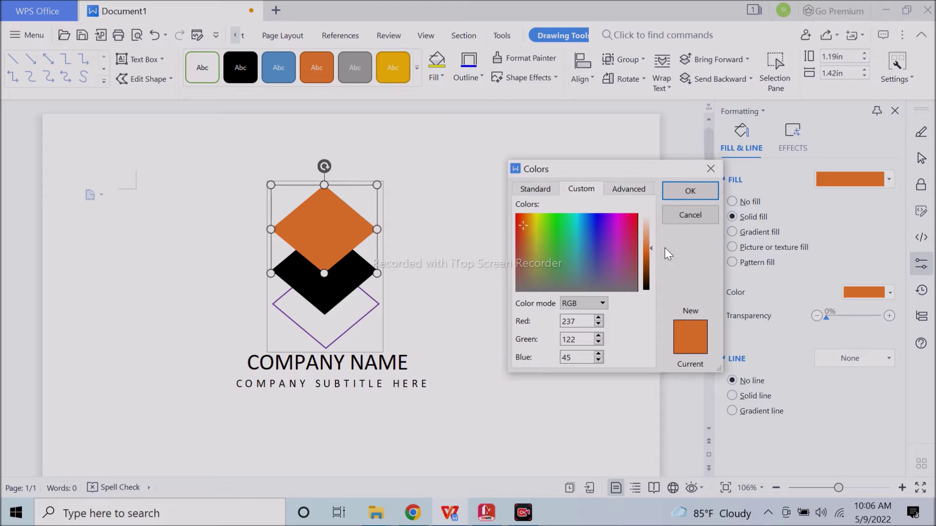
pyautogui.moveTo(649, 248); pyautogui.dragTo(649, 242)
pyautogui.click(715, 191)
pyautogui.click(627, 294)
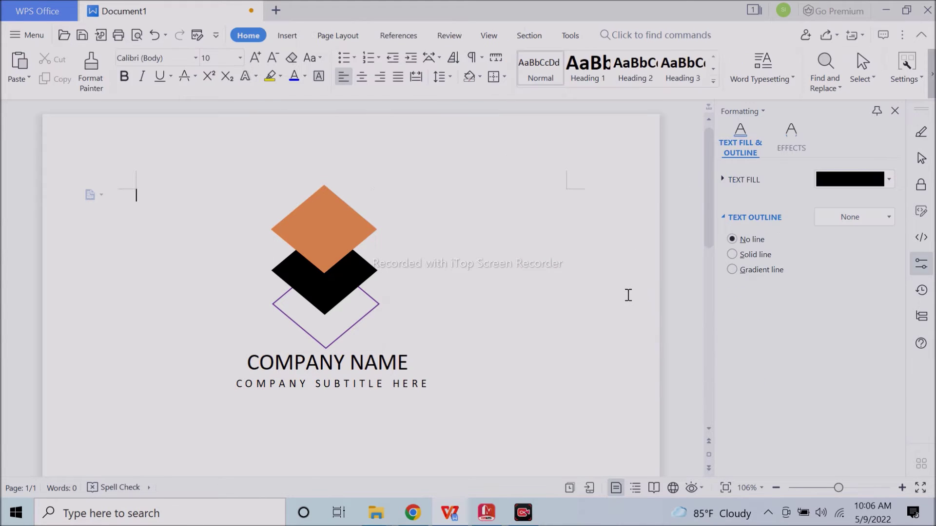
pyautogui.click(325, 229)
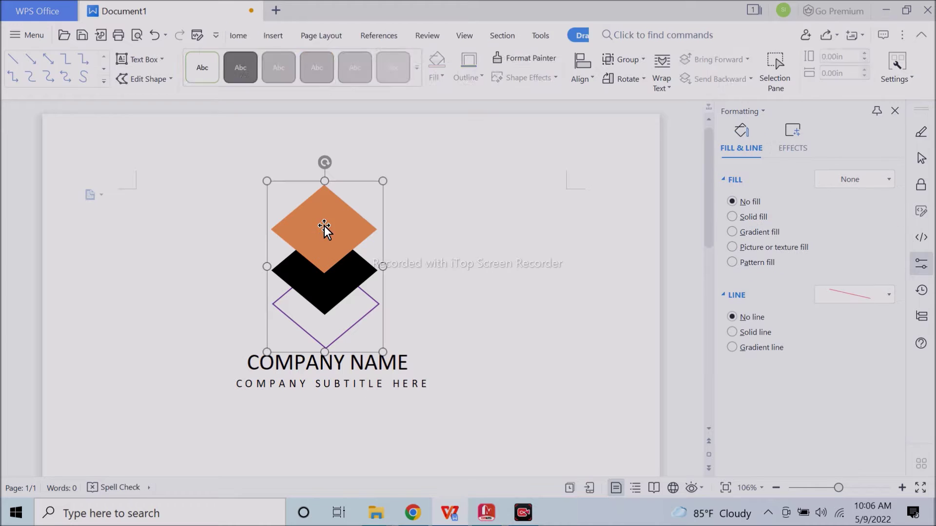
# - Widen the COMPANY NAME and subtitle boxes to the left and group them
pyautogui.click(387, 361)
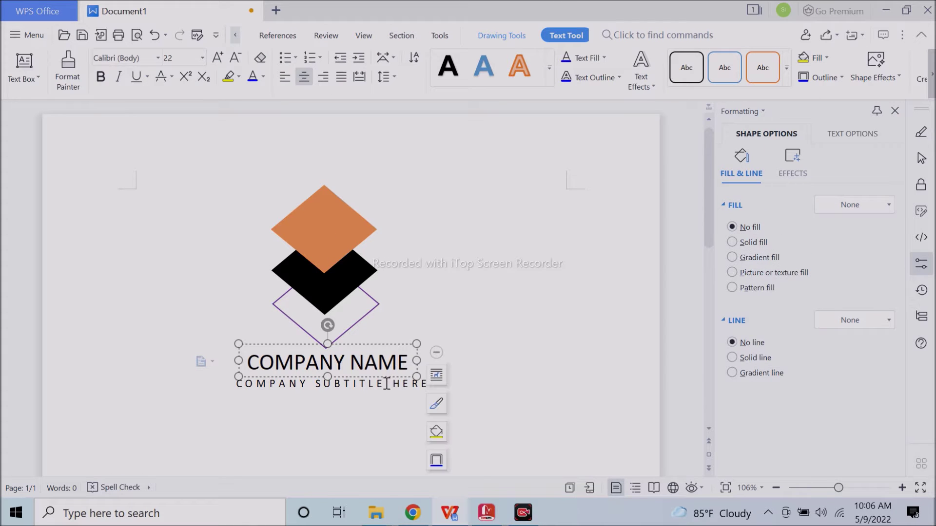
pyautogui.keyDown('shift'); pyautogui.click(385, 384); pyautogui.keyUp('shift')
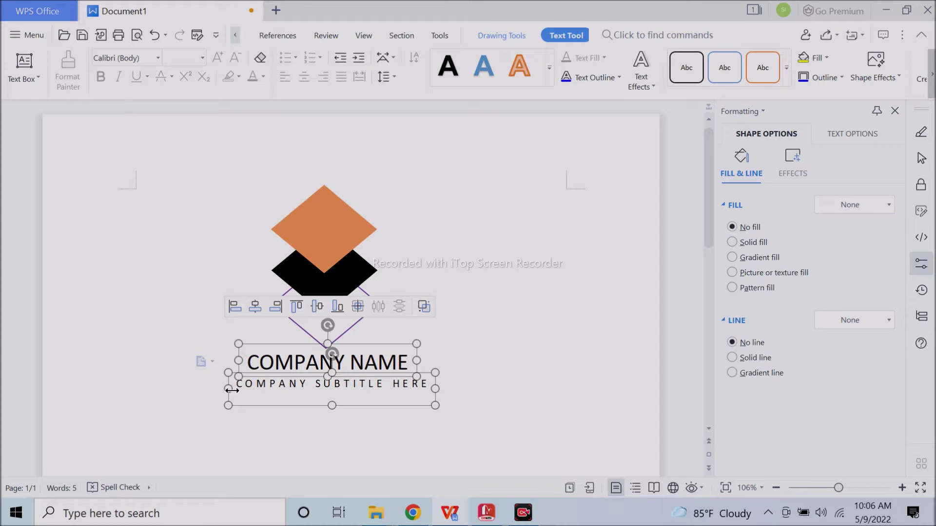
pyautogui.moveTo(231, 392); pyautogui.dragTo(223, 392)
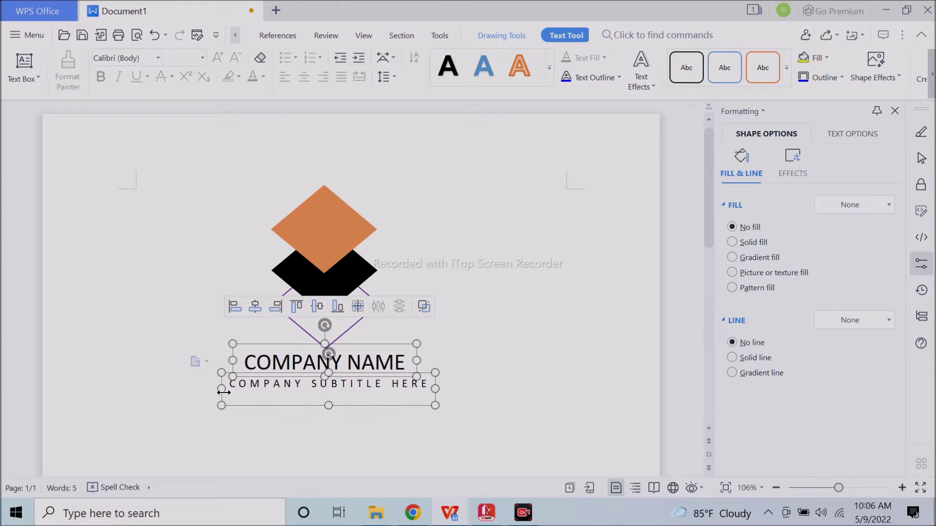
pyautogui.click(424, 306)
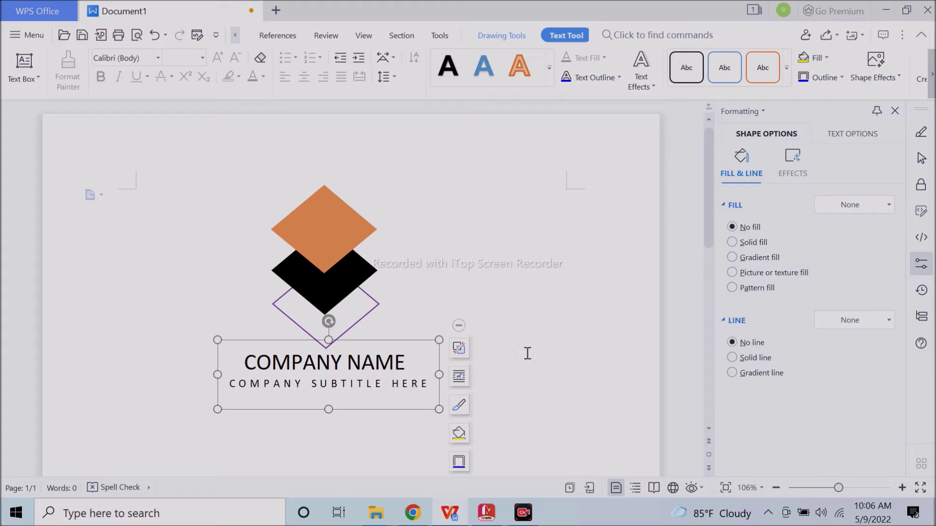
pyautogui.click(368, 301)
pyautogui.click(370, 368)
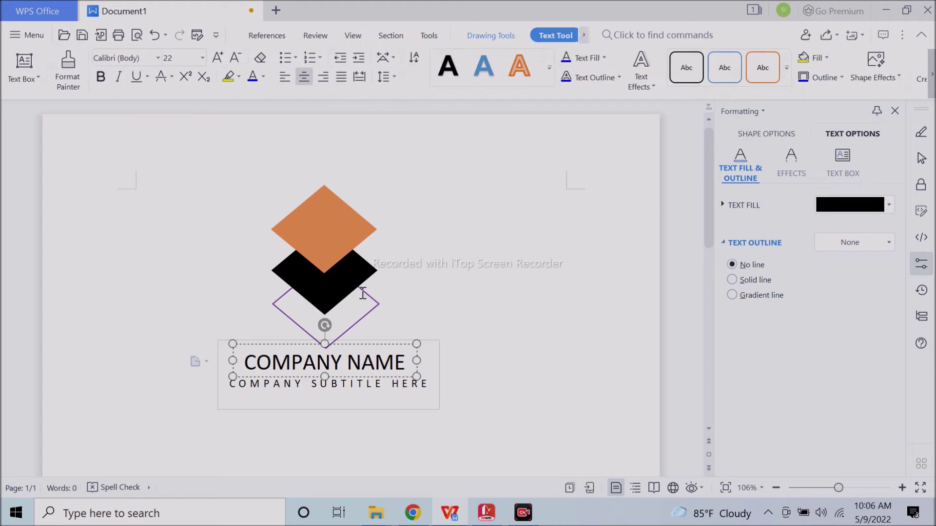
pyautogui.click(462, 332)
# - Group the text group with the diamonds into a single logo object
pyautogui.click(396, 361)
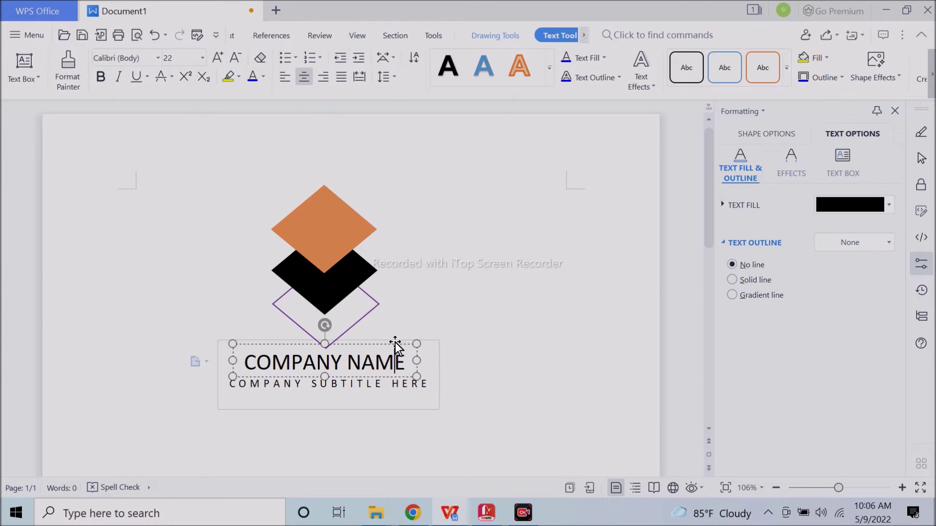
pyautogui.click(441, 345)
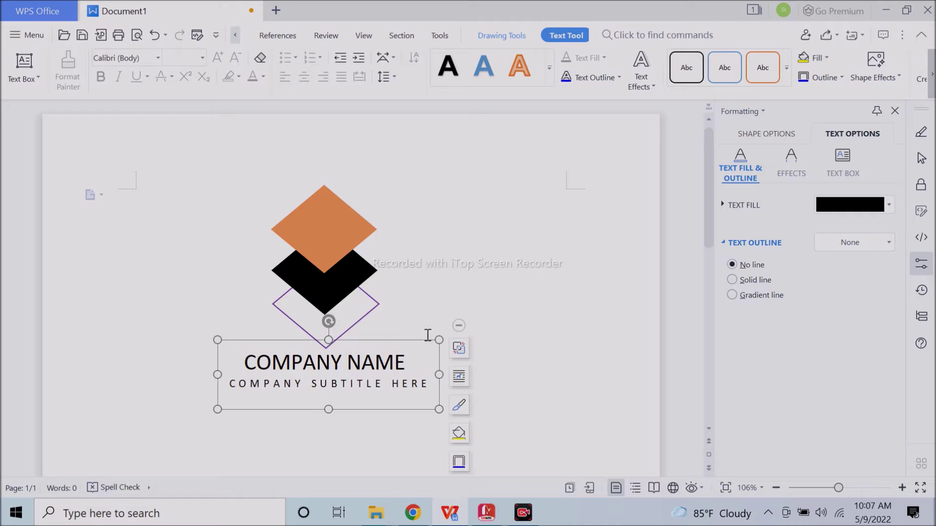
pyautogui.keyDown('ctrl'); pyautogui.click(336, 268); pyautogui.keyUp('ctrl')
pyautogui.click(428, 143)
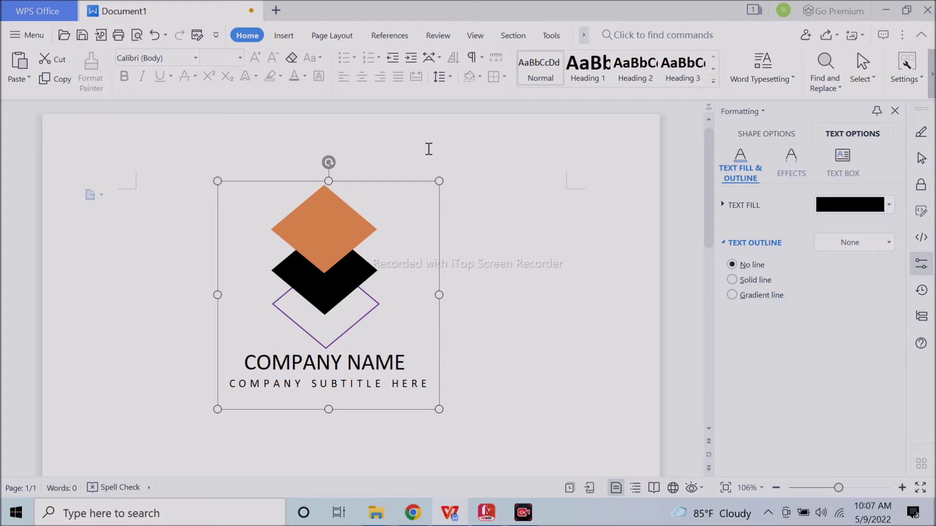
pyautogui.click(603, 320)
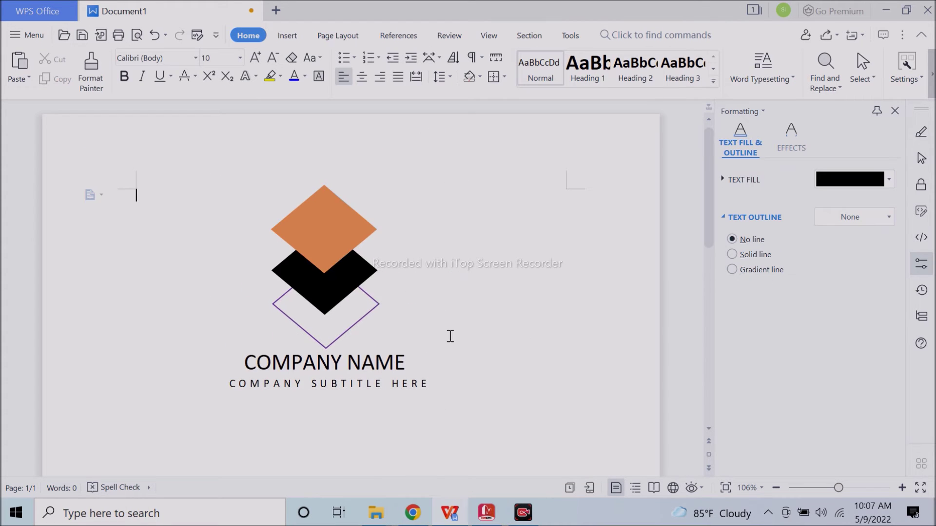
pyautogui.click(334, 251)
# - Duplicate the logo and place the copy further down the page
pyautogui.scroll(-4, 385, 247)
pyautogui.moveTo(387, 219); pyautogui.dragTo(392, 436)
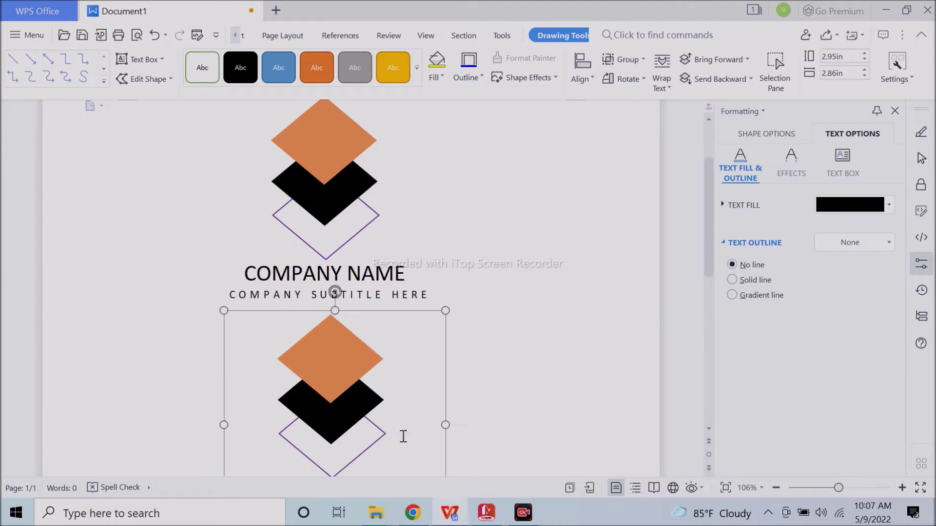
pyautogui.scroll(-4, 550, 349)
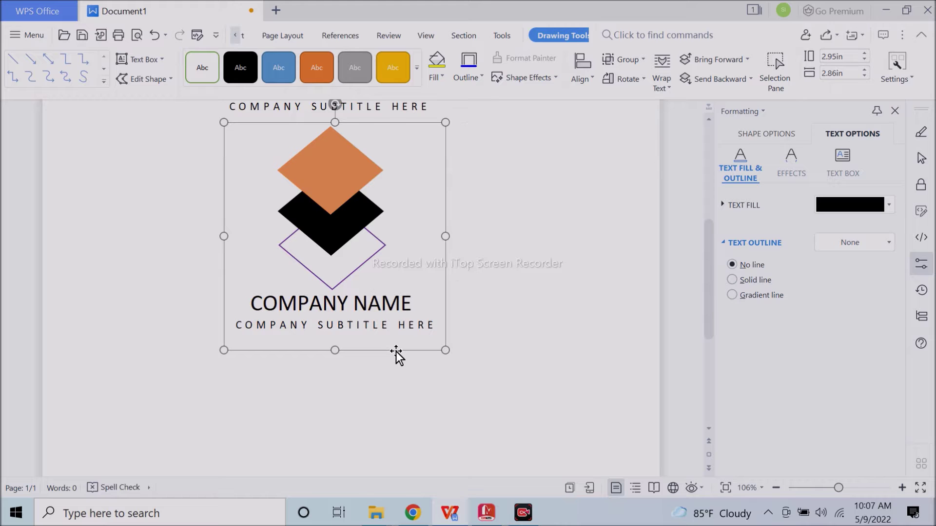
pyautogui.moveTo(396, 352); pyautogui.dragTo(393, 384)
# - Ungroup the copied logo, try fill changes on its diamonds, then undo back to the original colours
pyautogui.click(498, 386)
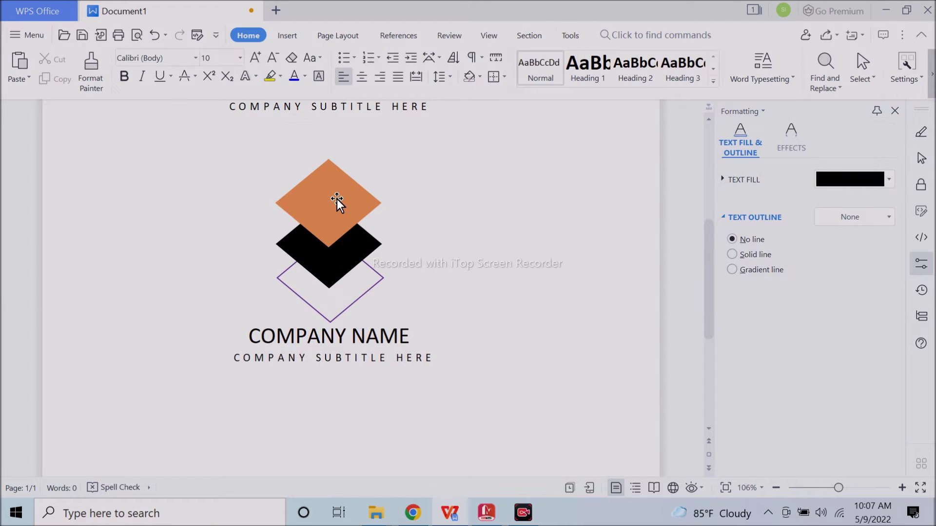
pyautogui.click(337, 199)
pyautogui.click(459, 183)
pyautogui.click(542, 247)
pyautogui.click(293, 232)
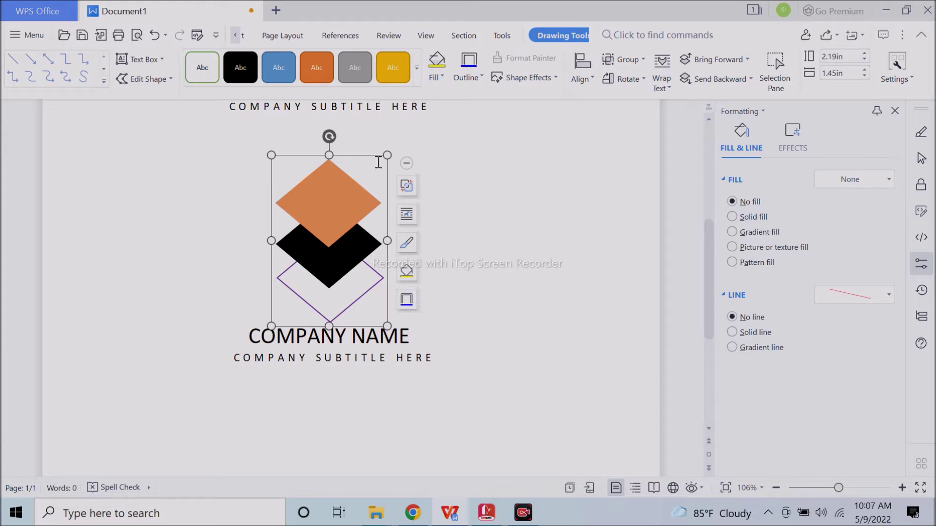
pyautogui.click(750, 216)
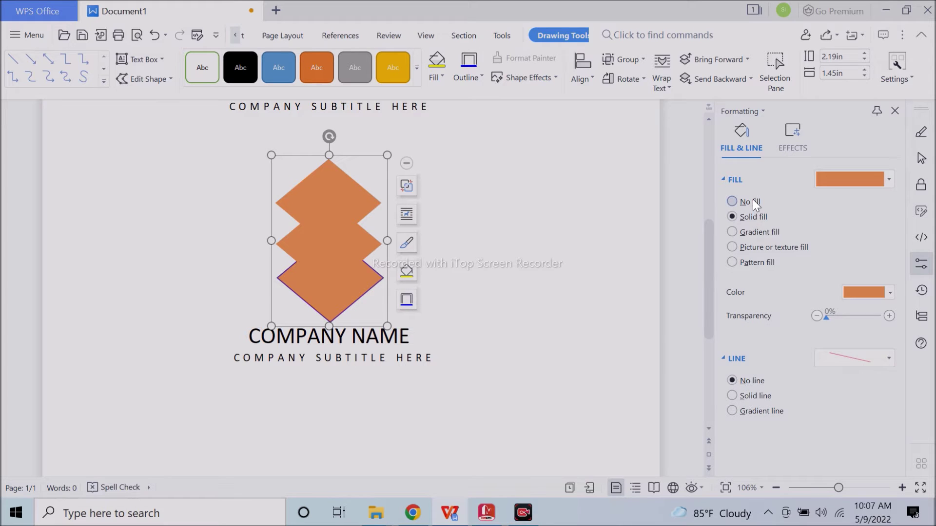
pyautogui.click(752, 201)
pyautogui.click(762, 217)
pyautogui.click(157, 37)
pyautogui.click(157, 37)
pyautogui.click(150, 37)
# - Fill the copy's top diamond with a custom, slightly darkened red
pyautogui.click(323, 181)
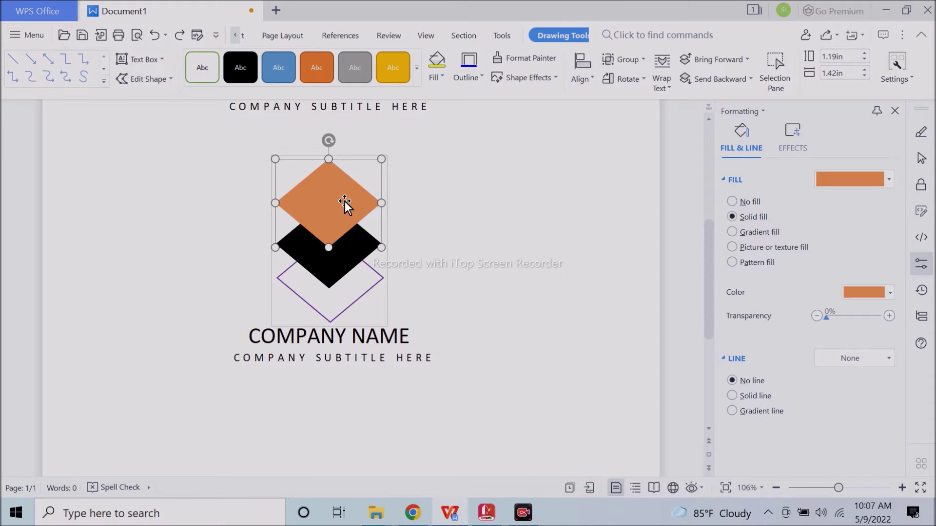
pyautogui.click(862, 291)
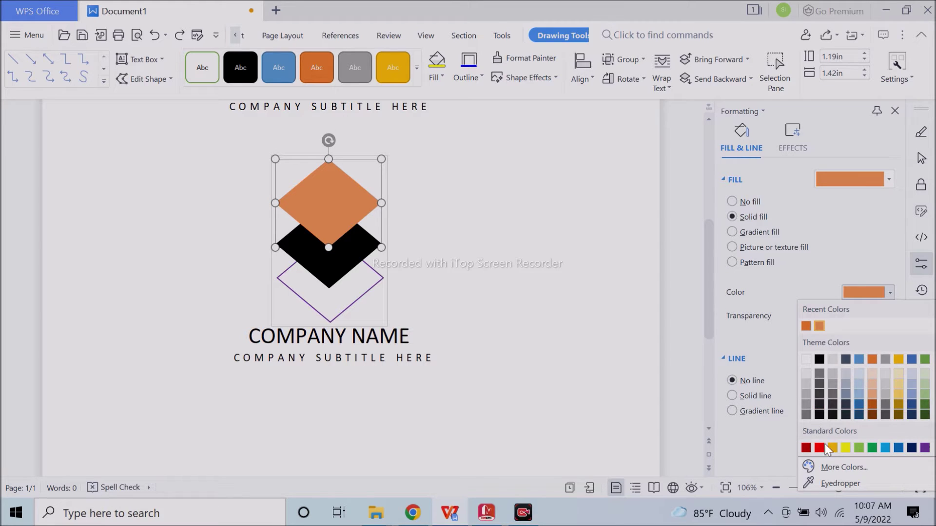
pyautogui.click(806, 446)
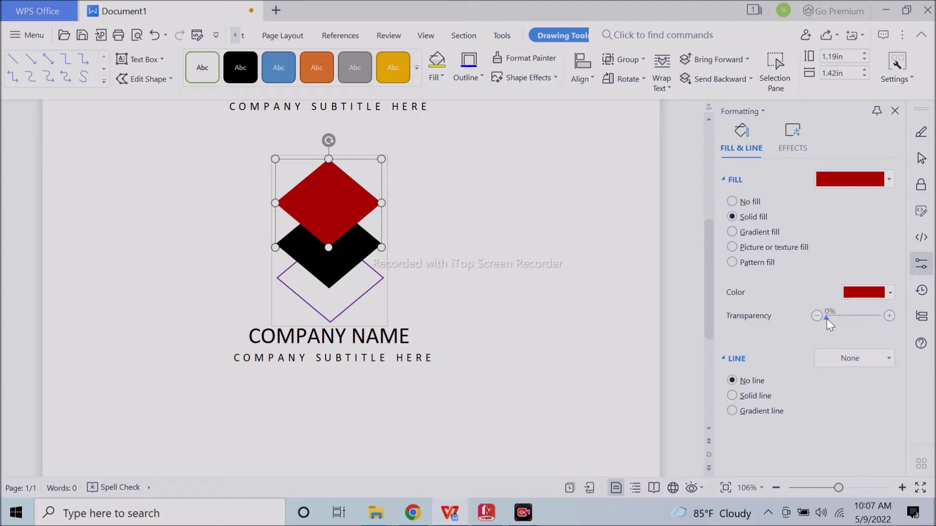
pyautogui.click(865, 292)
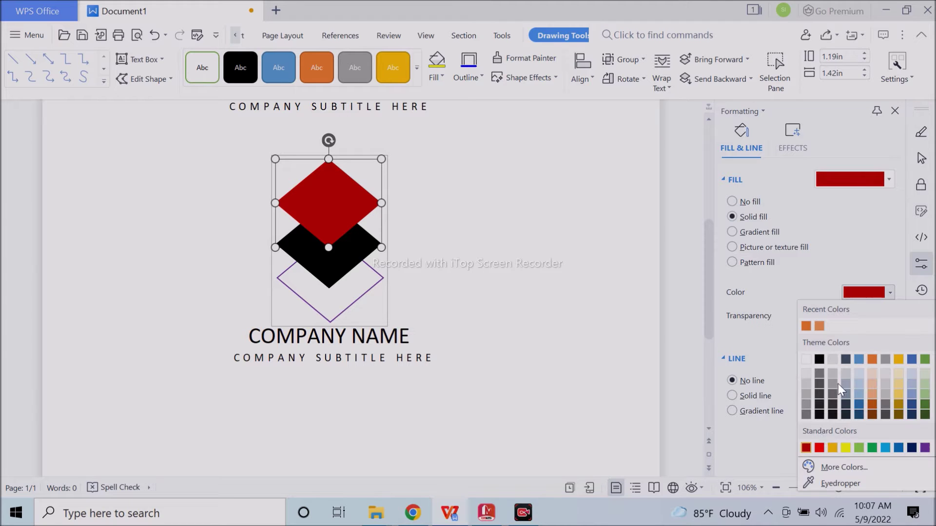
pyautogui.click(819, 447)
pyautogui.click(867, 292)
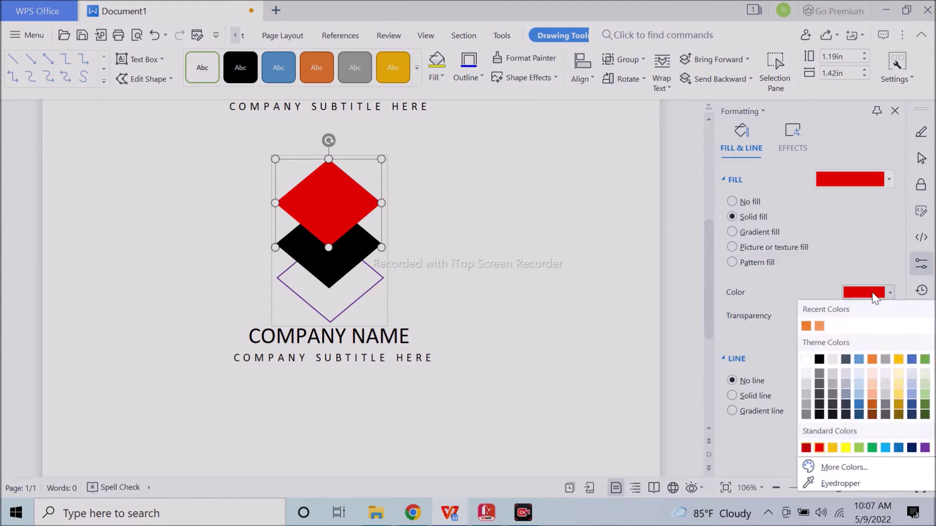
pyautogui.click(858, 460)
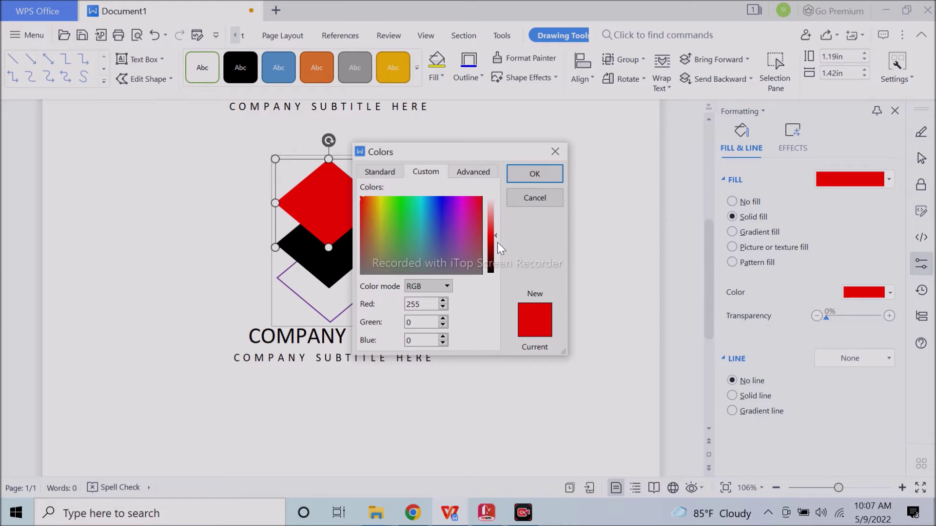
pyautogui.moveTo(495, 235); pyautogui.dragTo(495, 237)
pyautogui.click(535, 173)
pyautogui.click(585, 258)
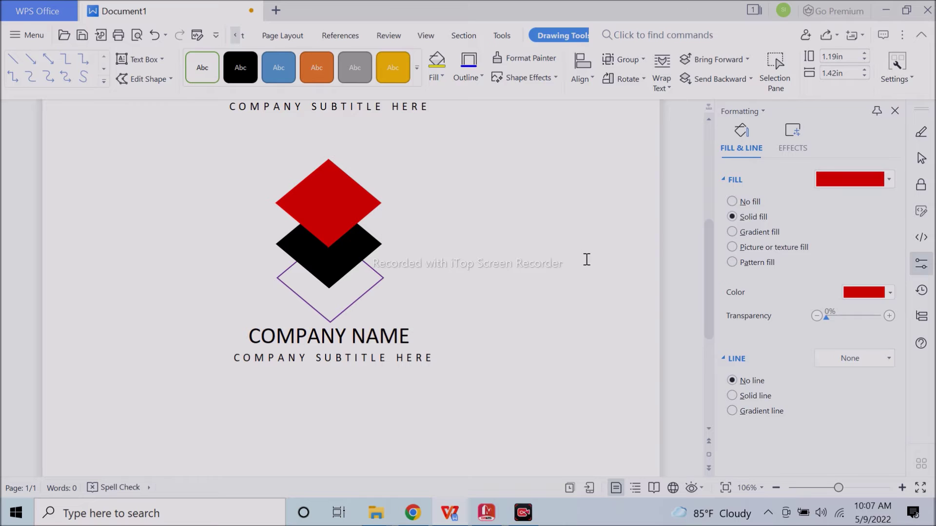
pyautogui.click(363, 302)
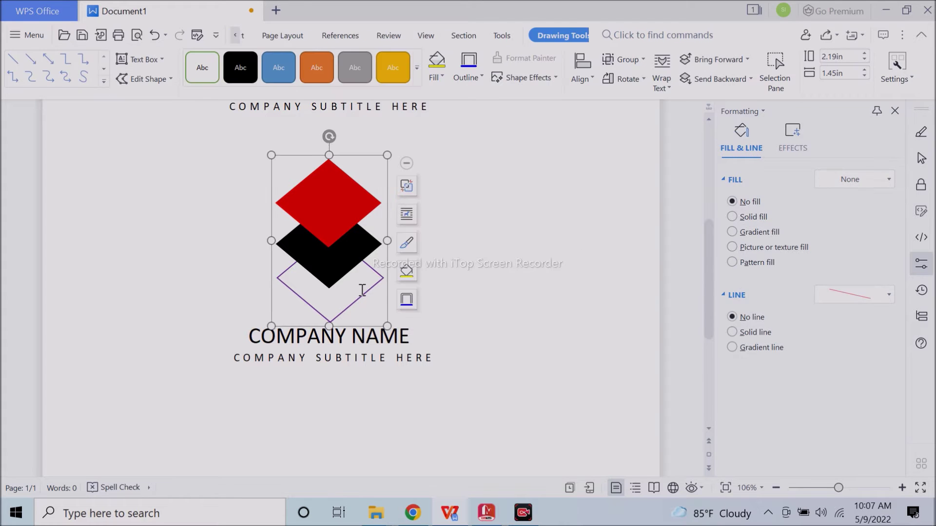
# - Give the bottom outlined diamond a dark red outline at 2.00pt width
pyautogui.click(365, 291)
pyautogui.click(366, 293)
pyautogui.click(366, 294)
pyautogui.click(870, 376)
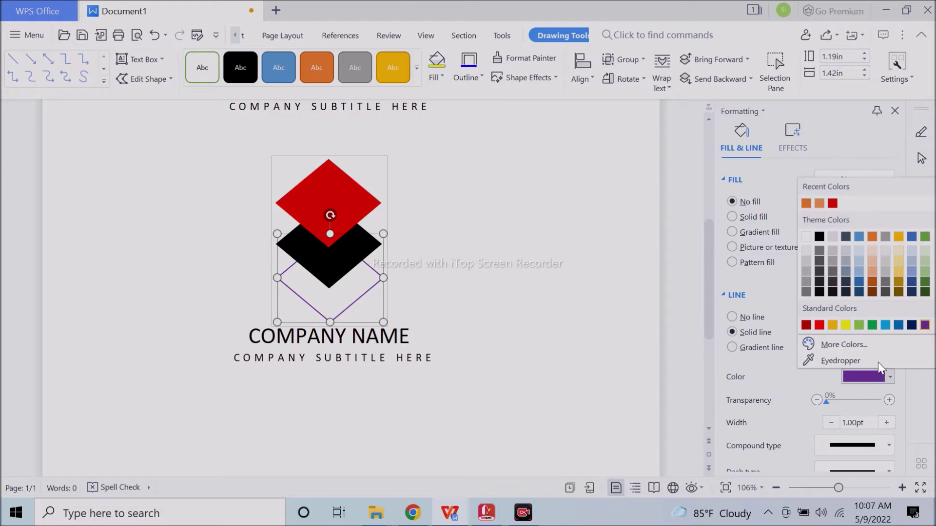
pyautogui.click(831, 326)
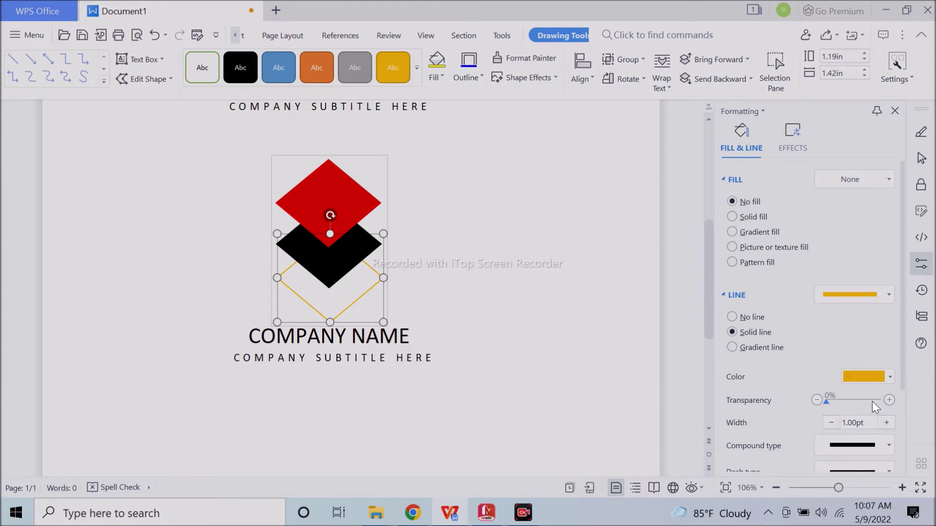
pyautogui.click(887, 422)
pyautogui.click(887, 422)
pyautogui.click(887, 422)
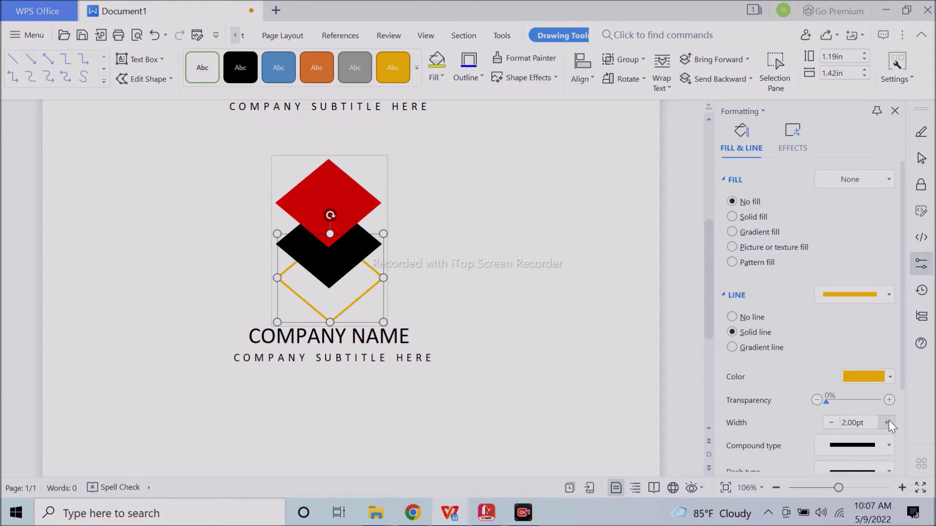
pyautogui.click(872, 376)
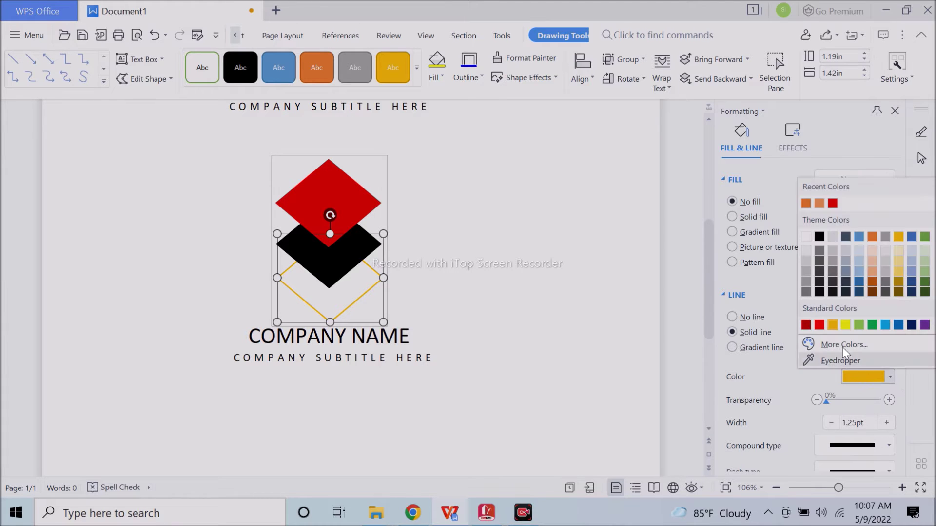
pyautogui.click(811, 319)
pyautogui.click(621, 344)
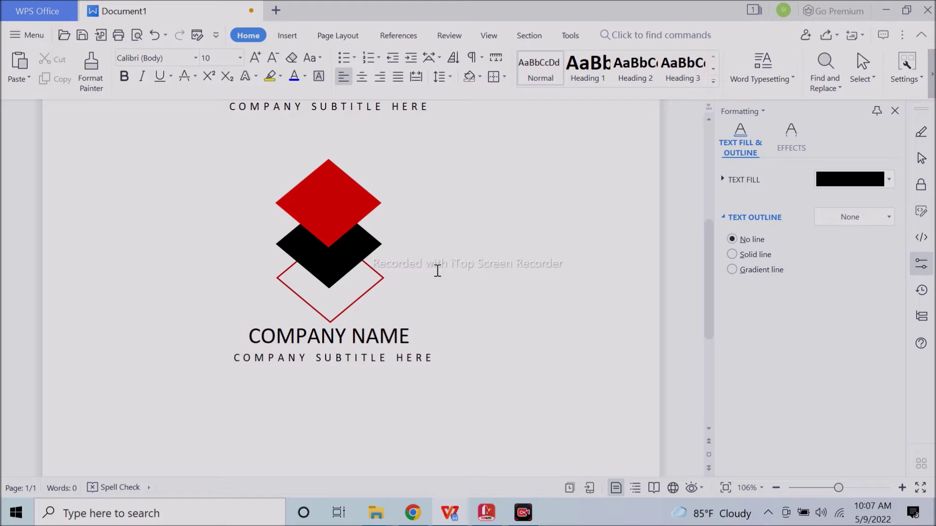
# - Select the company name text box and the diamonds and group them into one logo
pyautogui.scroll(-5, 447, 306)
pyautogui.scroll(-3, 458, 315)
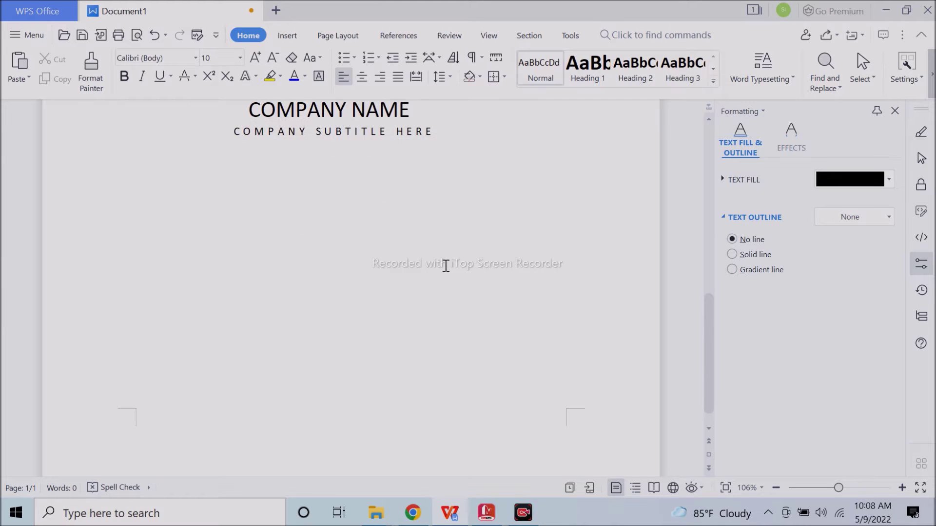
pyautogui.scroll(4, 445, 265)
pyautogui.click(416, 237)
pyautogui.scroll(3, 478, 252)
pyautogui.keyDown('shift'); pyautogui.click(365, 244); pyautogui.keyUp('shift')
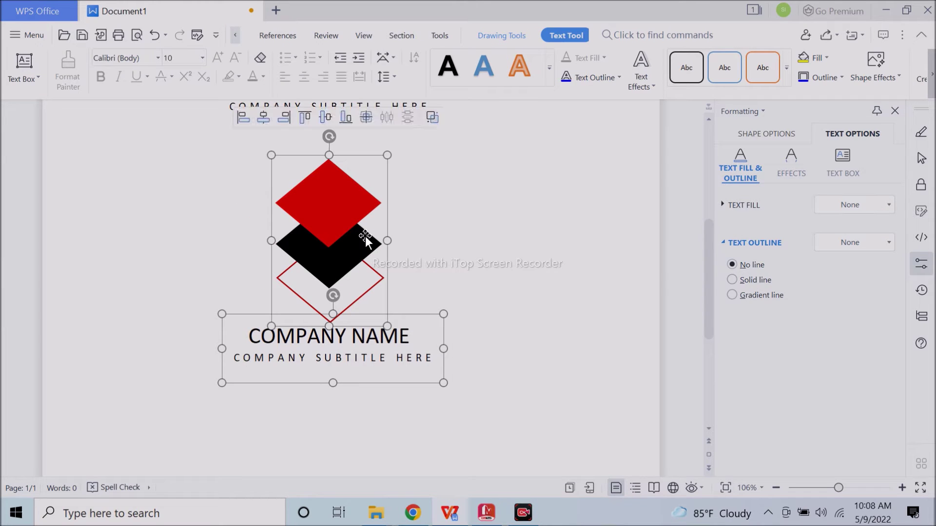
pyautogui.click(432, 118)
# - Paste a copy of the logo group and drag it lower down the page
pyautogui.scroll(-3, 540, 293)
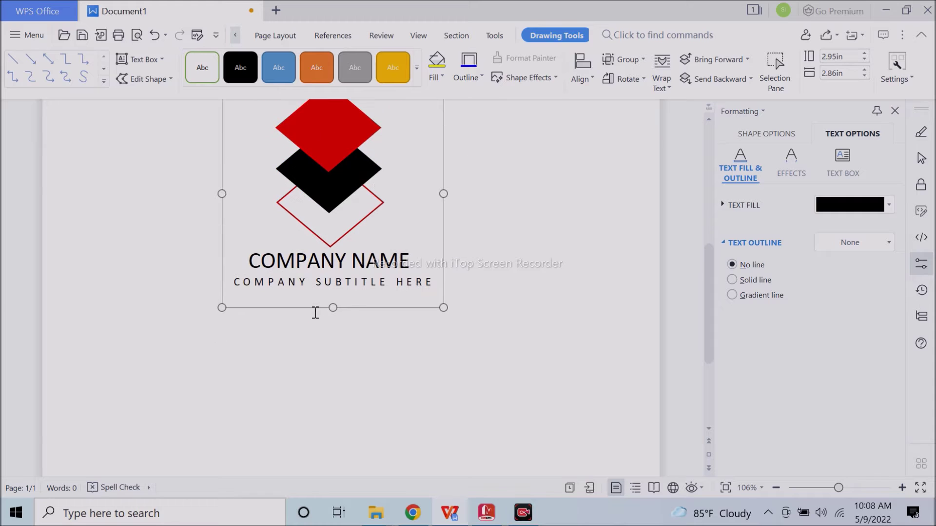
pyautogui.scroll(-1, 361, 438)
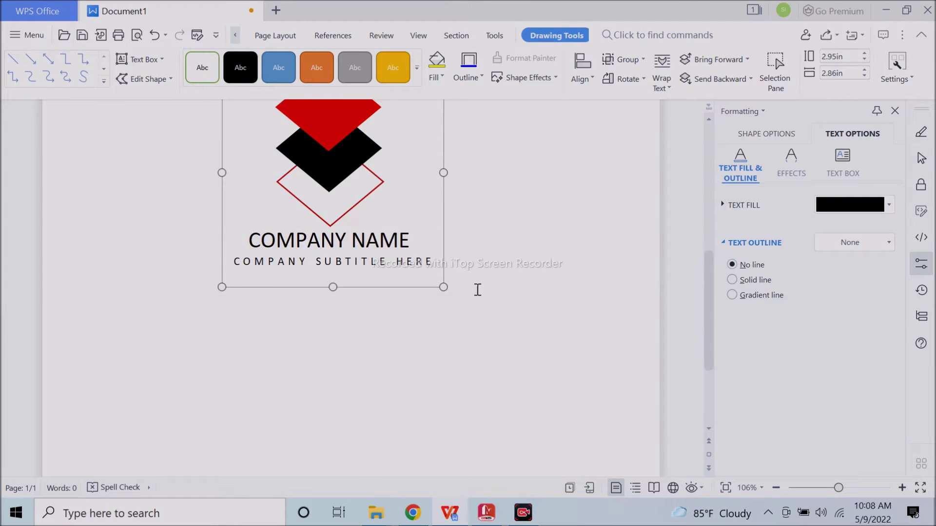
pyautogui.scroll(-6, 477, 290)
pyautogui.scroll(5, 480, 292)
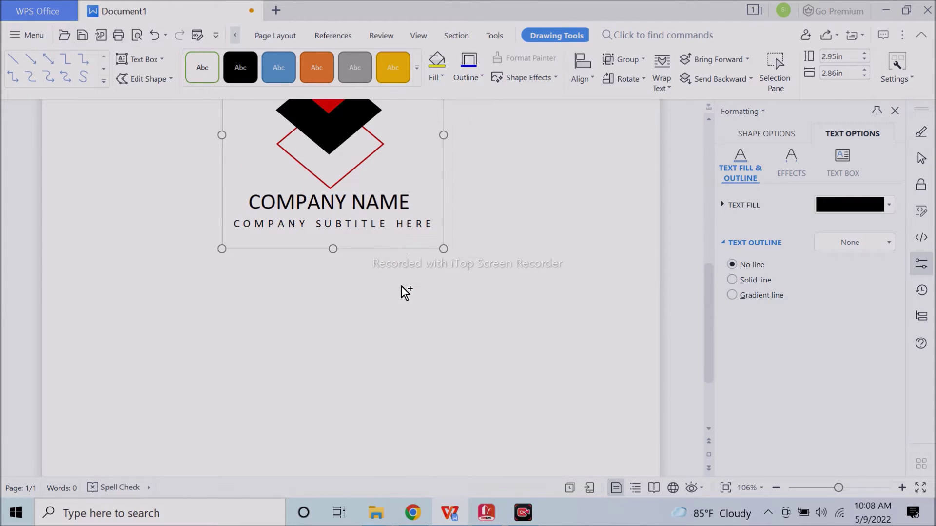
pyautogui.hotkey('ctrl', 'v')
pyautogui.scroll(3, 554, 334)
pyautogui.scroll(-3, 551, 329)
pyautogui.scroll(-3, 550, 316)
pyautogui.scroll(-3, 551, 315)
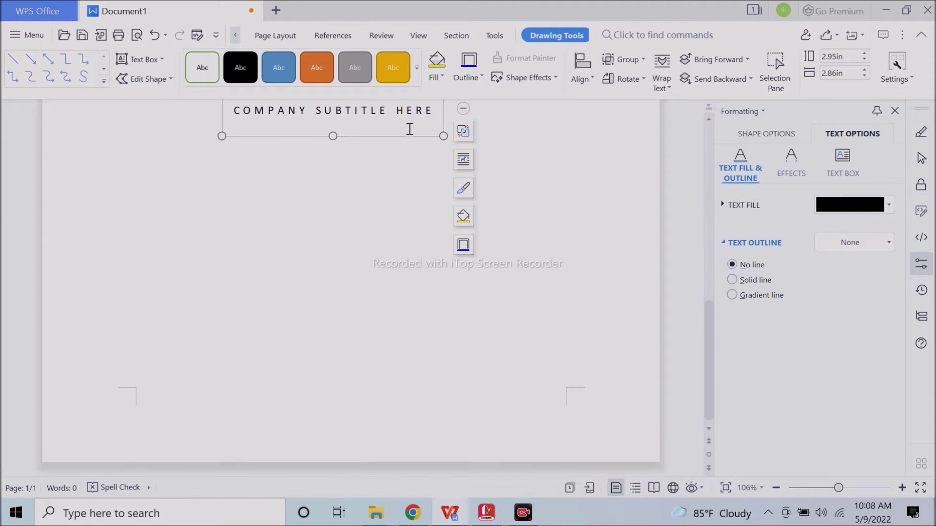
pyautogui.moveTo(408, 136); pyautogui.dragTo(414, 397)
pyautogui.scroll(5, 426, 403)
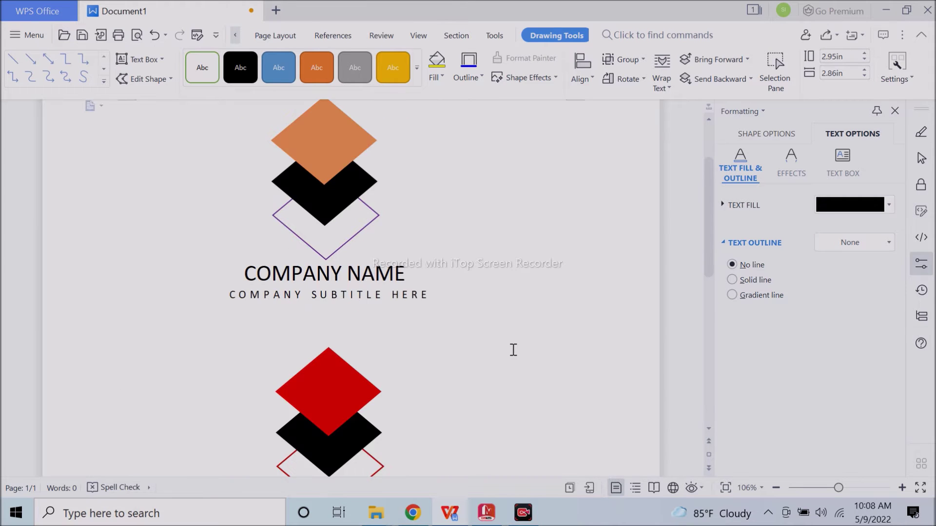
pyautogui.scroll(-3, 515, 348)
pyautogui.scroll(-3, 516, 347)
pyautogui.click(453, 268)
pyautogui.click(328, 230)
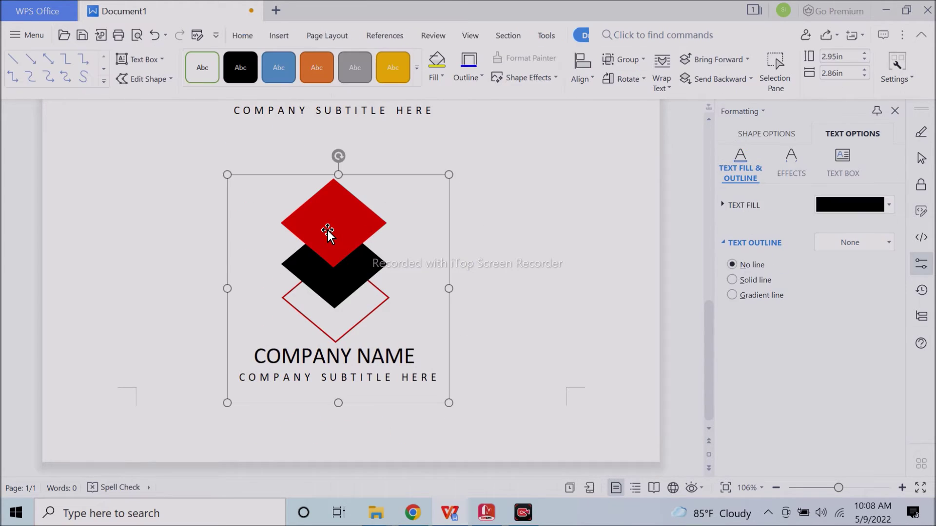
pyautogui.click(326, 228)
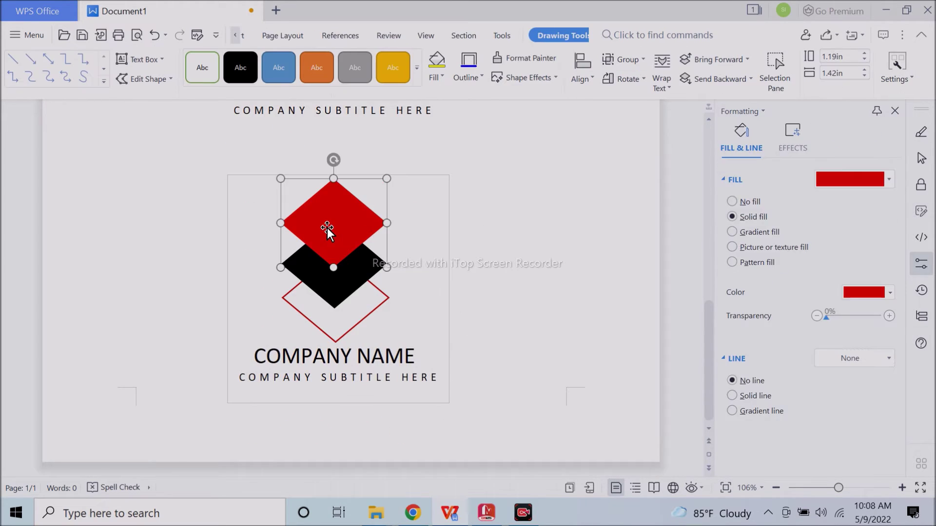
# - Make all three diamonds unfilled with solid outlines at about 58% transparency
pyautogui.keyDown('ctrl'); pyautogui.click(347, 286); pyautogui.keyUp('ctrl')
pyautogui.keyDown('ctrl'); pyautogui.click(359, 323); pyautogui.keyUp('ctrl')
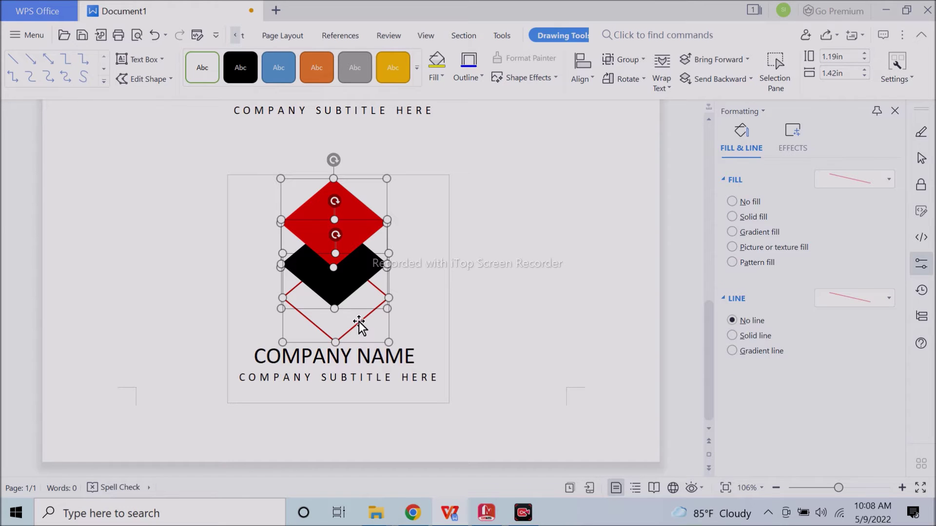
pyautogui.click(749, 202)
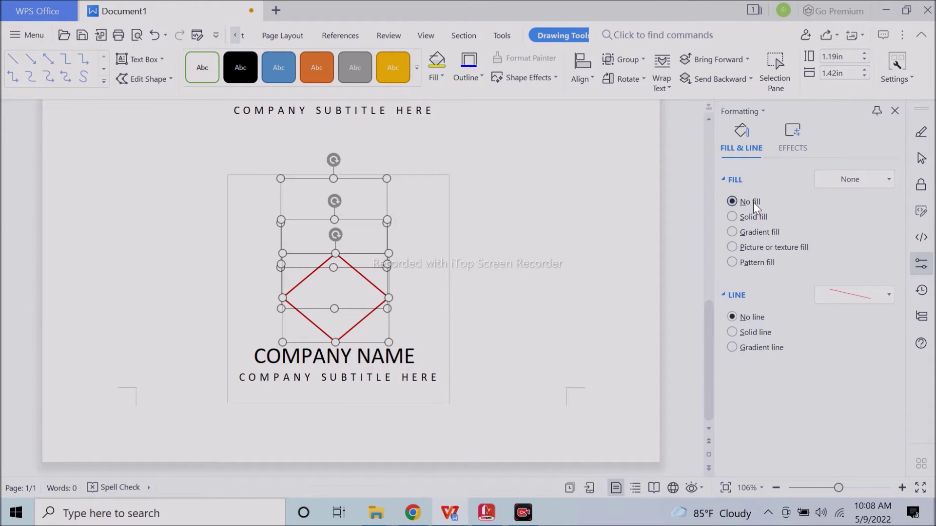
pyautogui.click(750, 332)
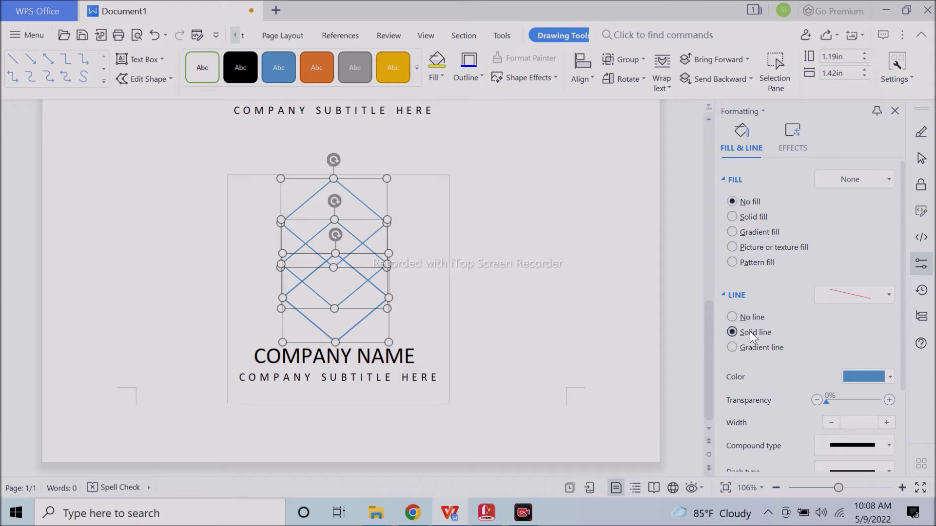
pyautogui.moveTo(826, 404); pyautogui.dragTo(858, 405)
pyautogui.click(568, 357)
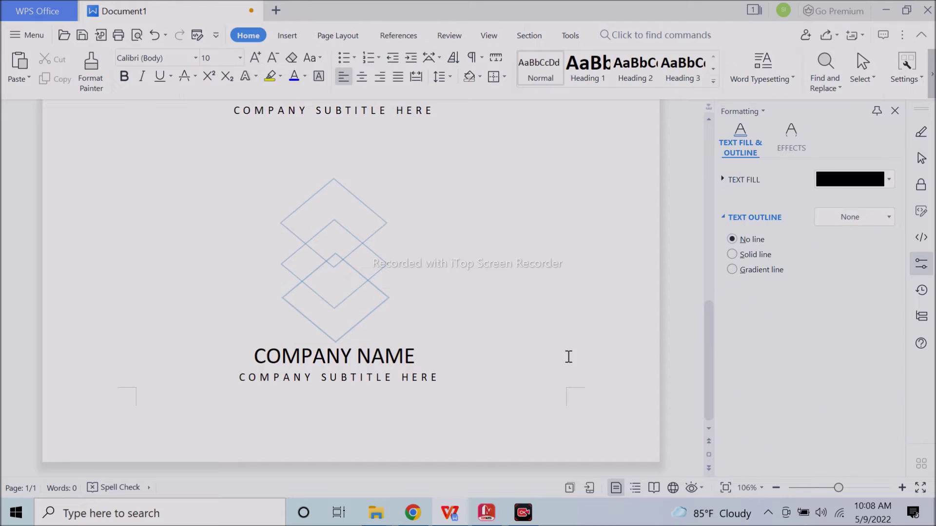
# - Click through the logo's parts and end with the three diamond outlines selected
pyautogui.click(363, 246)
pyautogui.click(361, 244)
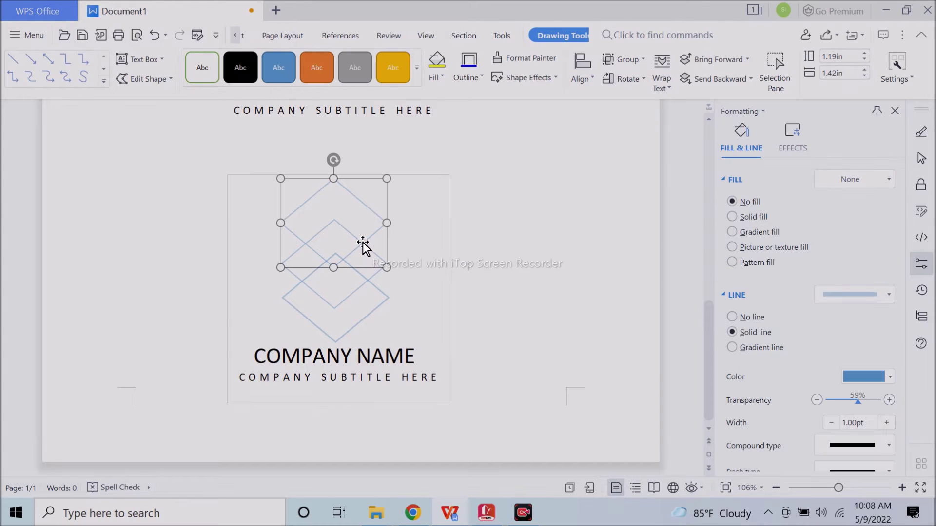
pyautogui.click(377, 300)
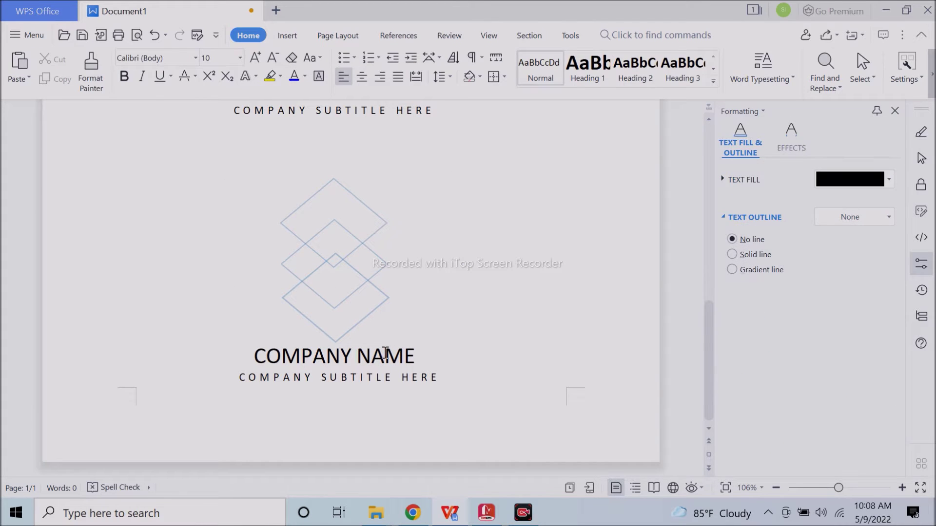
pyautogui.click(385, 353)
pyautogui.click(457, 238)
pyautogui.click(347, 191)
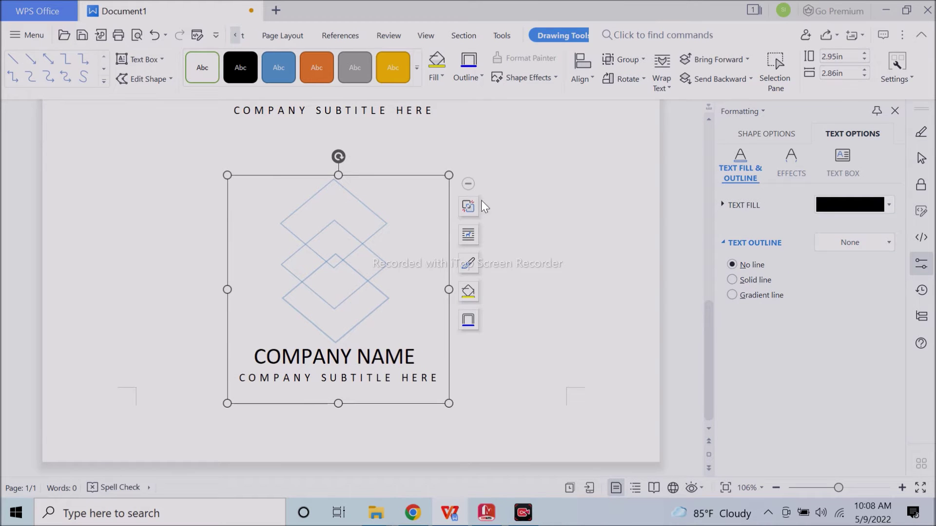
pyautogui.click(258, 199)
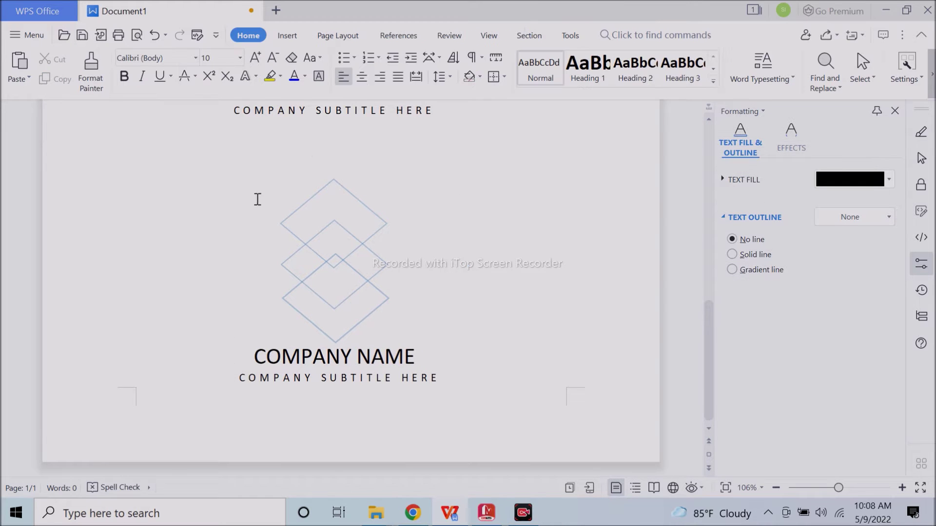
pyautogui.click(302, 206)
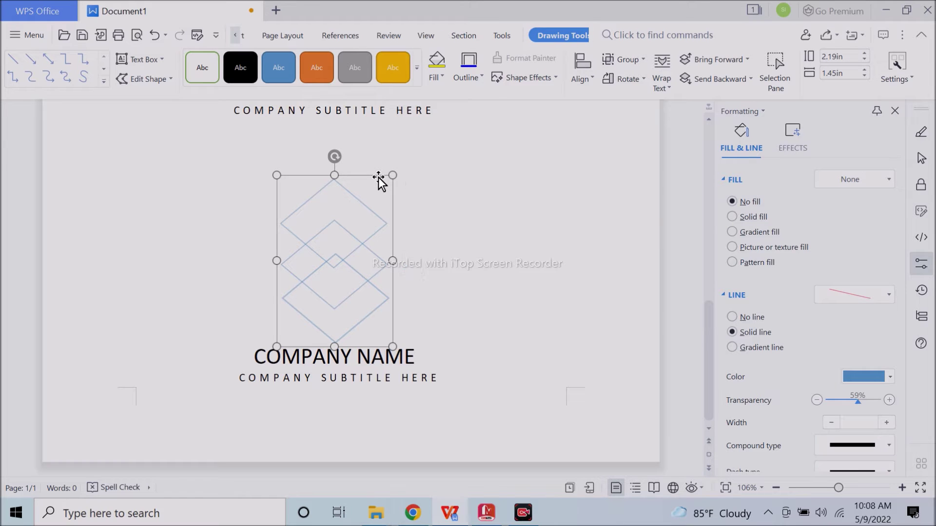
# - Make the diamond outlines fully opaque, red, and four width steps thicker (1.25pt)
pyautogui.click(868, 377)
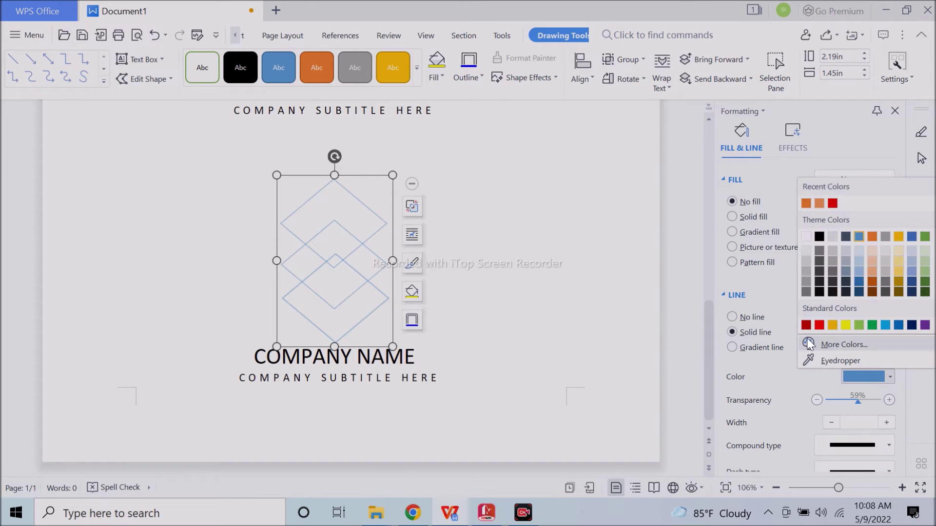
pyautogui.moveTo(858, 400); pyautogui.dragTo(824, 401)
pyautogui.click(873, 378)
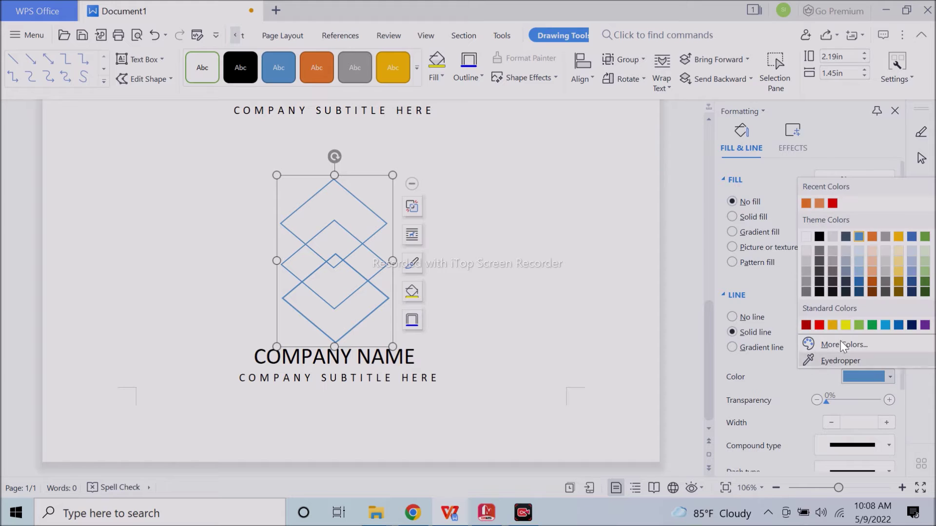
pyautogui.click(820, 238)
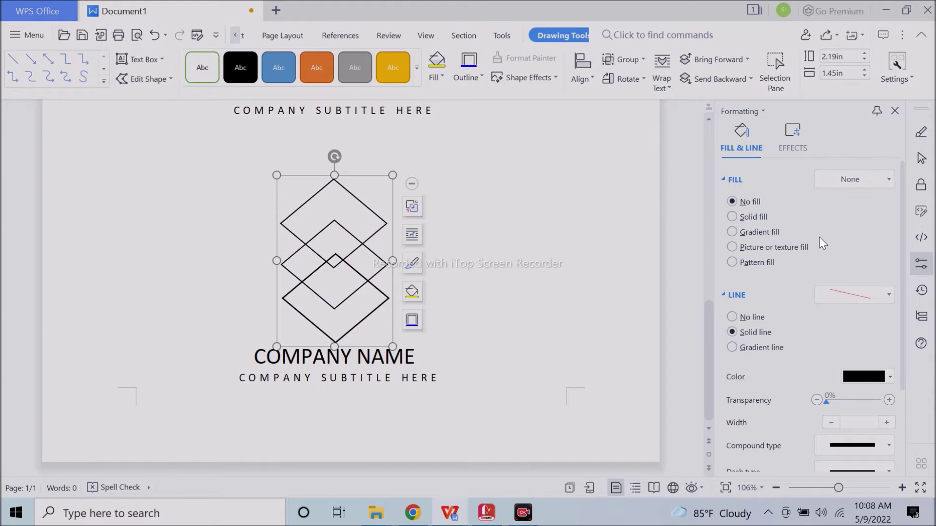
pyautogui.click(861, 381)
pyautogui.click(831, 203)
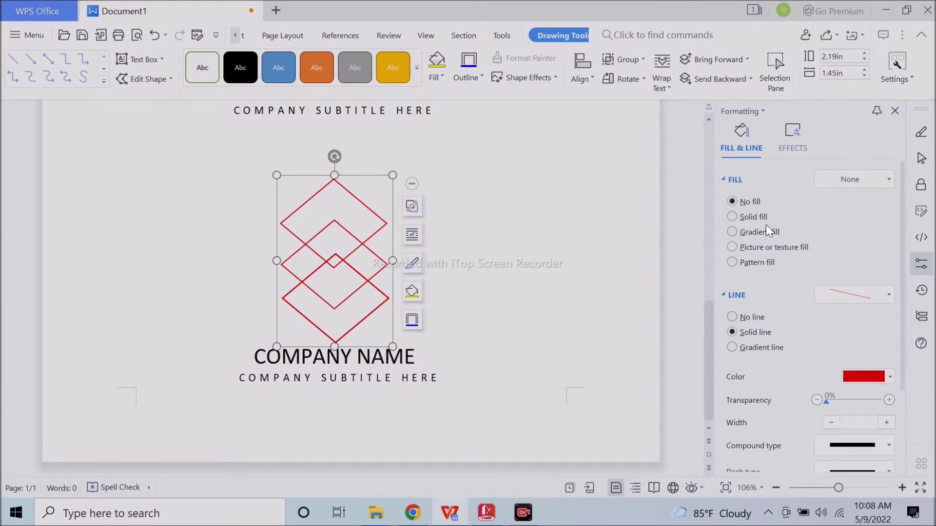
pyautogui.click(886, 423)
pyautogui.click(886, 422)
pyautogui.click(886, 422)
pyautogui.click(886, 422)
pyautogui.click(656, 354)
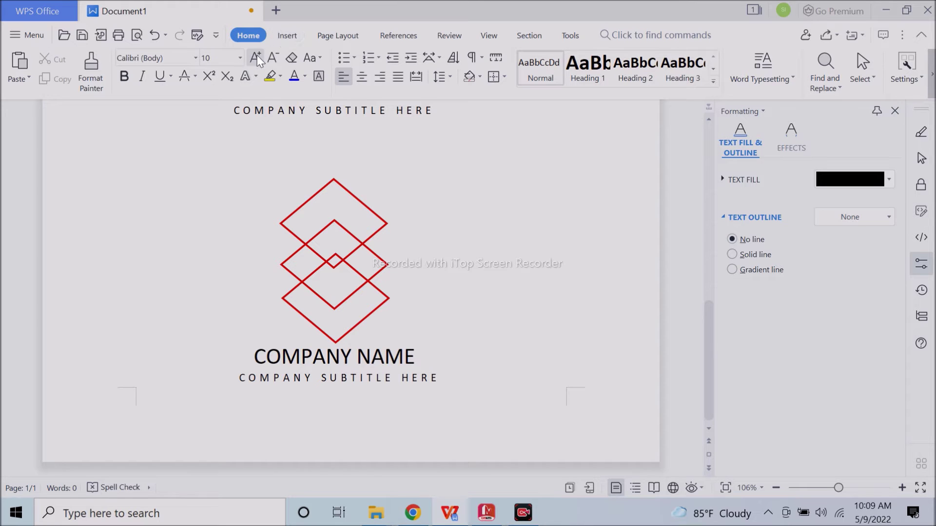
# - Draw a small oval circle at the centre of the stacked diamonds
pyautogui.click(283, 37)
pyautogui.click(217, 81)
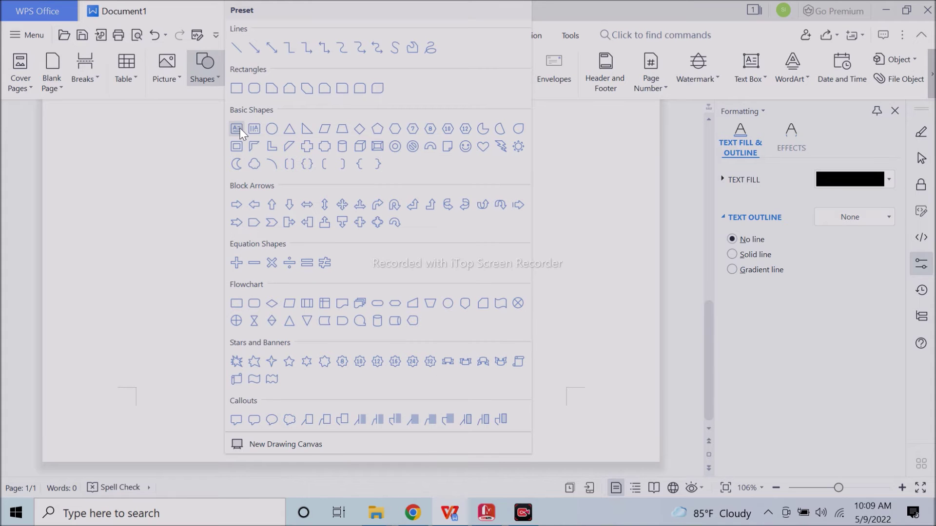
pyautogui.click(271, 133)
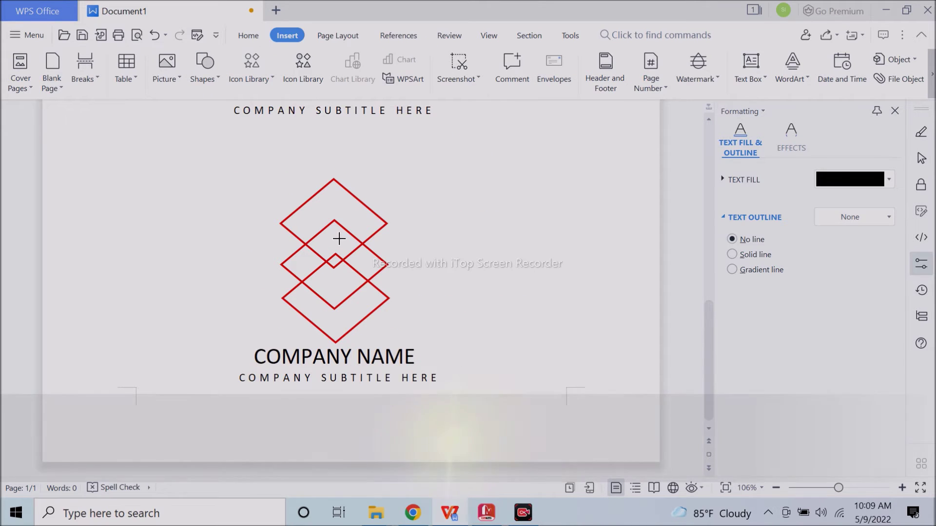
pyautogui.moveTo(322, 247); pyautogui.dragTo(351, 274)
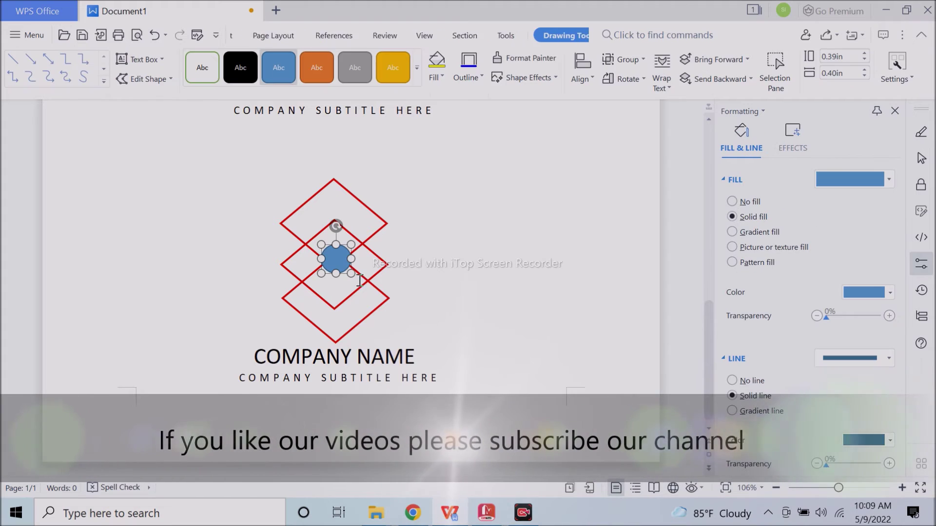
pyautogui.click(480, 261)
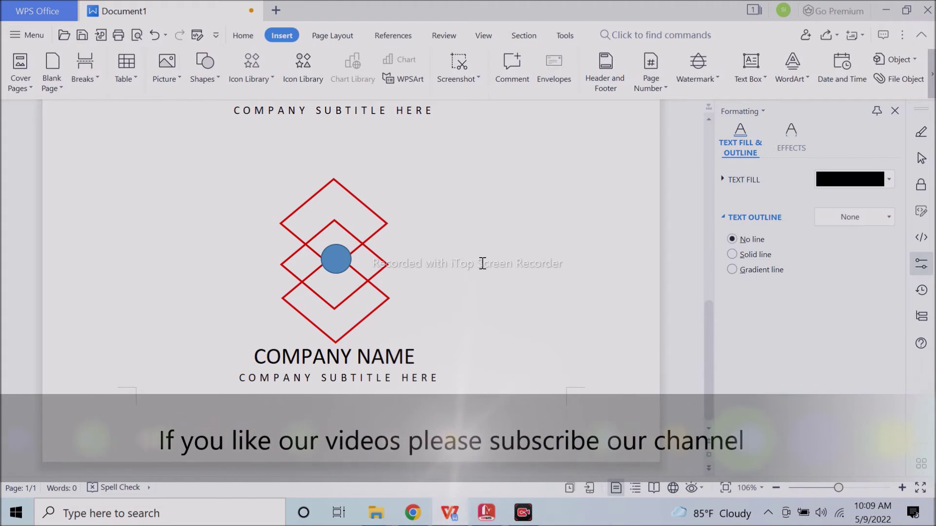
# - Change the circle's fill to black
pyautogui.click(338, 259)
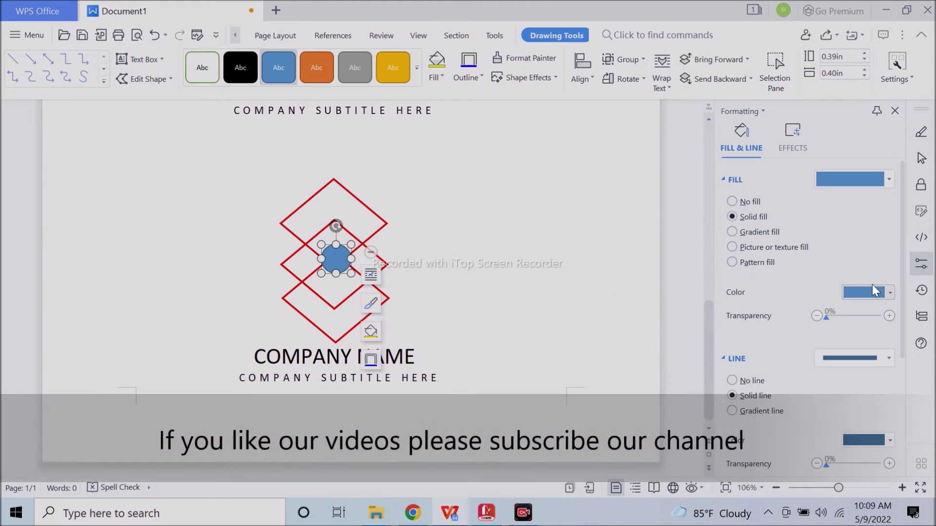
pyautogui.click(867, 291)
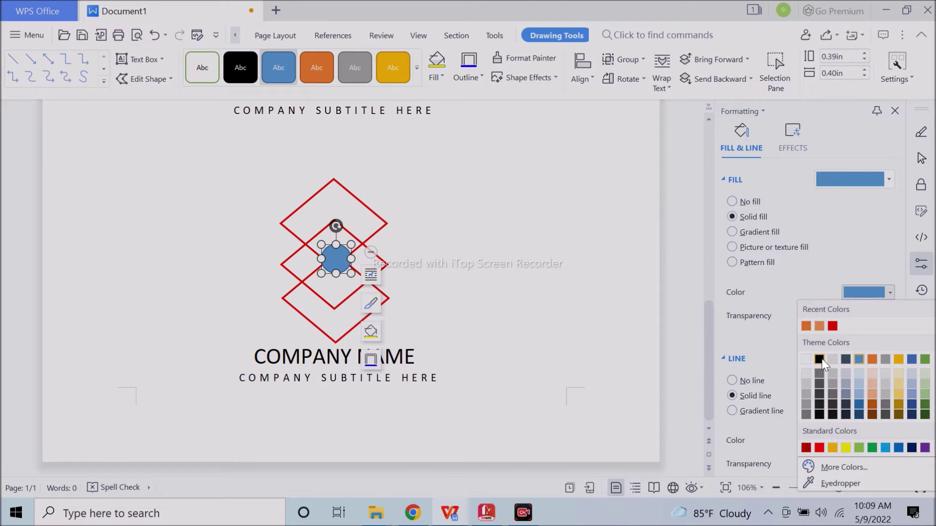
pyautogui.click(818, 359)
pyautogui.click(487, 277)
pyautogui.click(336, 261)
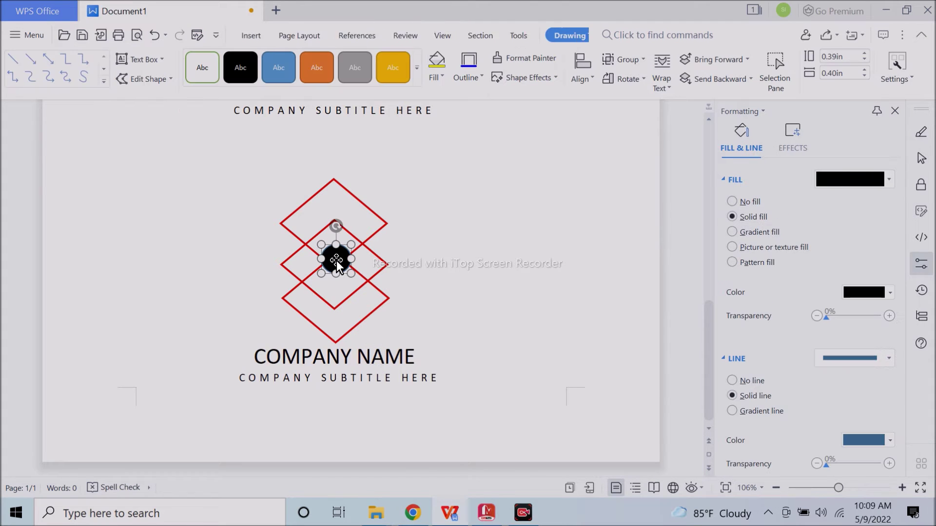
pyautogui.click(568, 361)
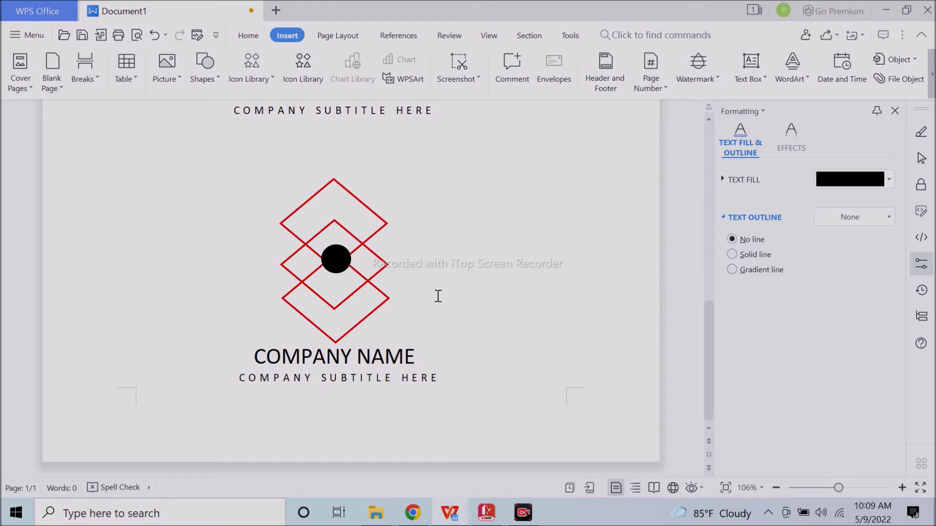
pyautogui.click(336, 259)
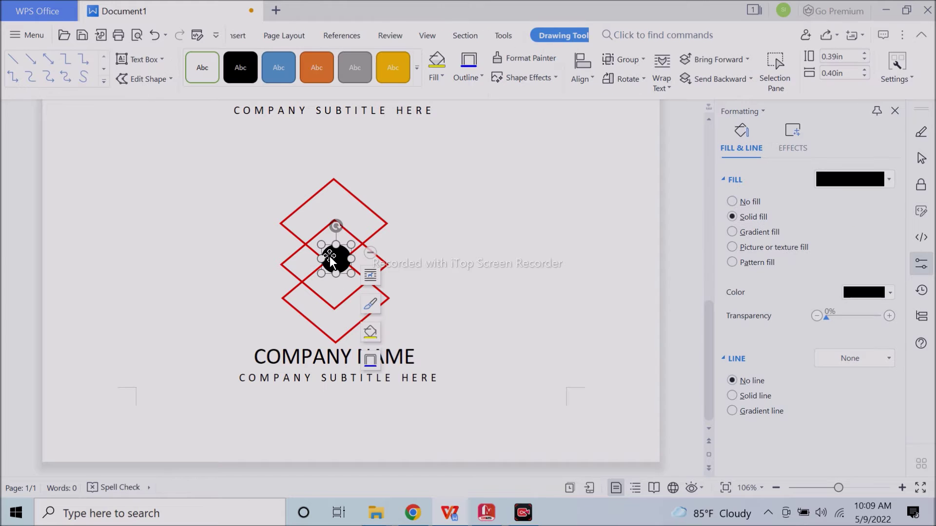
pyautogui.click(347, 298)
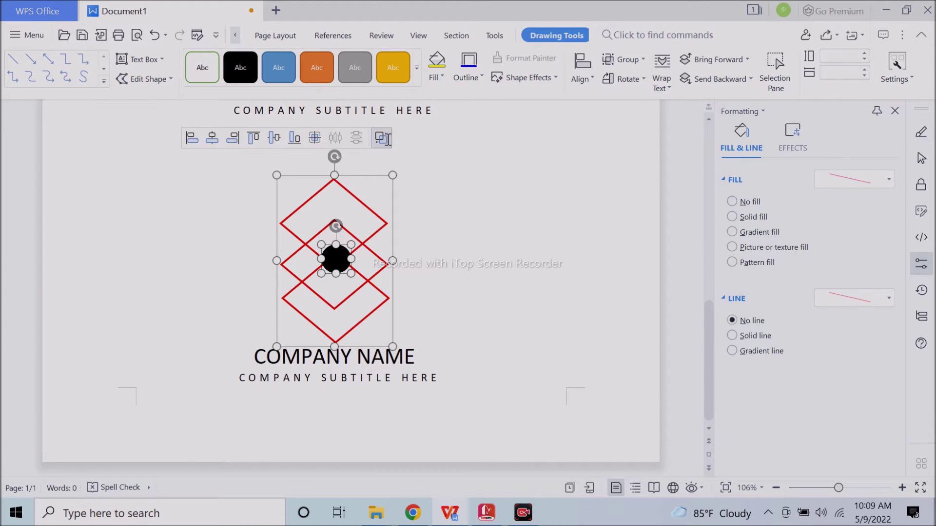
# - Select the words COMPANY NAME and try a text box fill, leaving the box unfilled
pyautogui.click(515, 274)
pyautogui.click(411, 359)
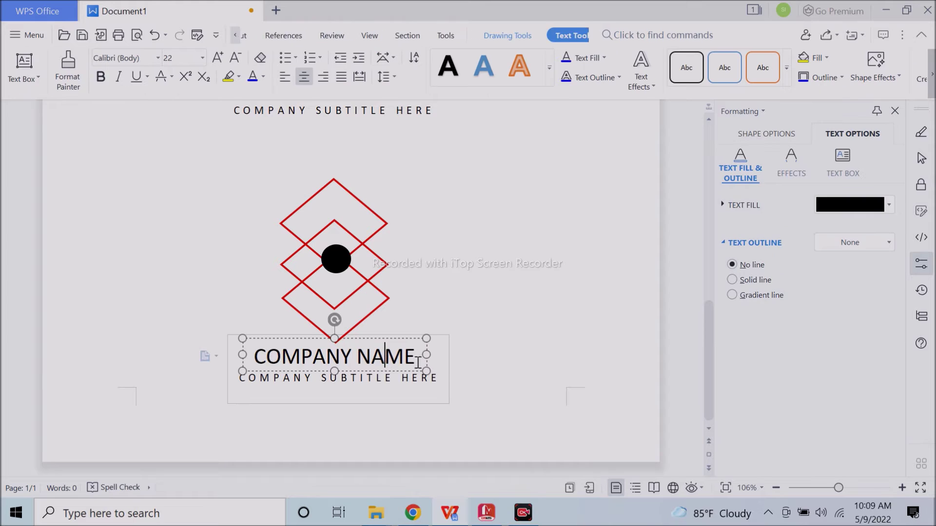
pyautogui.moveTo(419, 361); pyautogui.dragTo(240, 359)
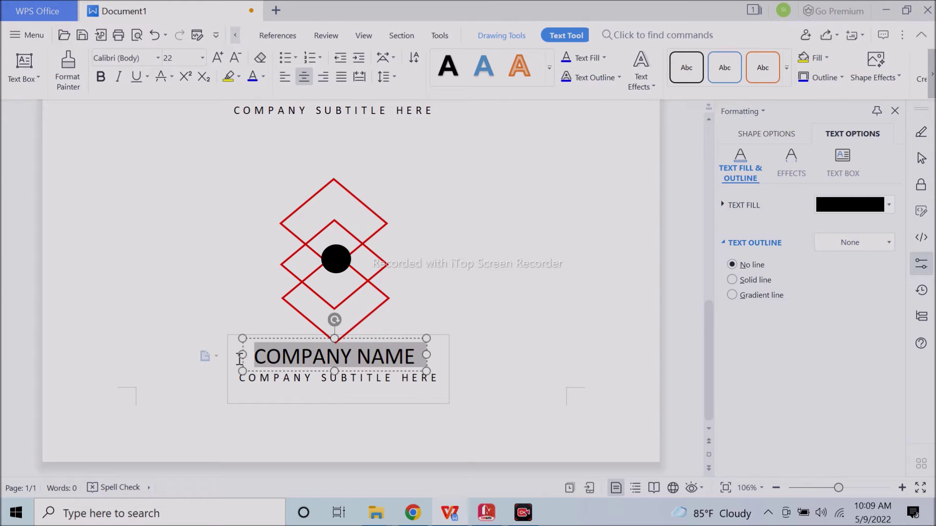
pyautogui.click(769, 135)
pyautogui.click(760, 241)
pyautogui.click(853, 318)
pyautogui.click(755, 192)
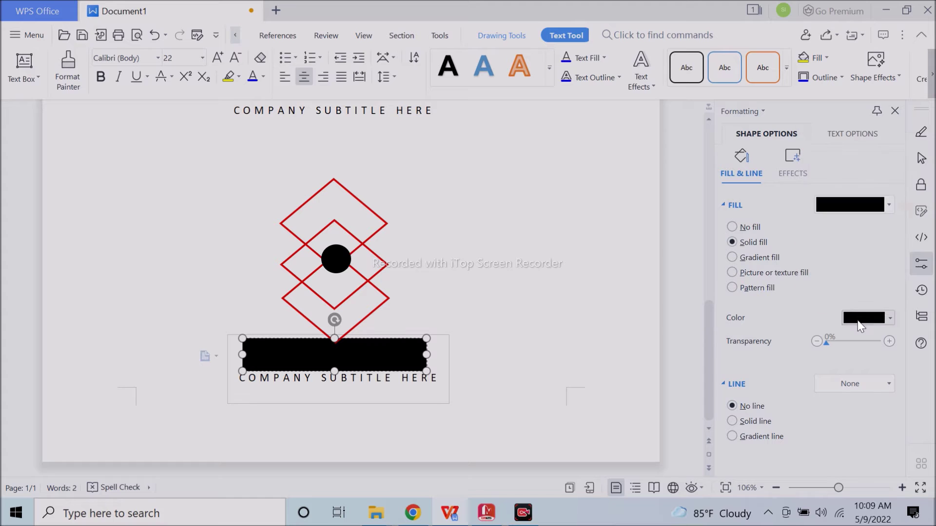
pyautogui.click(752, 227)
# - Make the COMPANY NAME text orange and bold
pyautogui.click(795, 154)
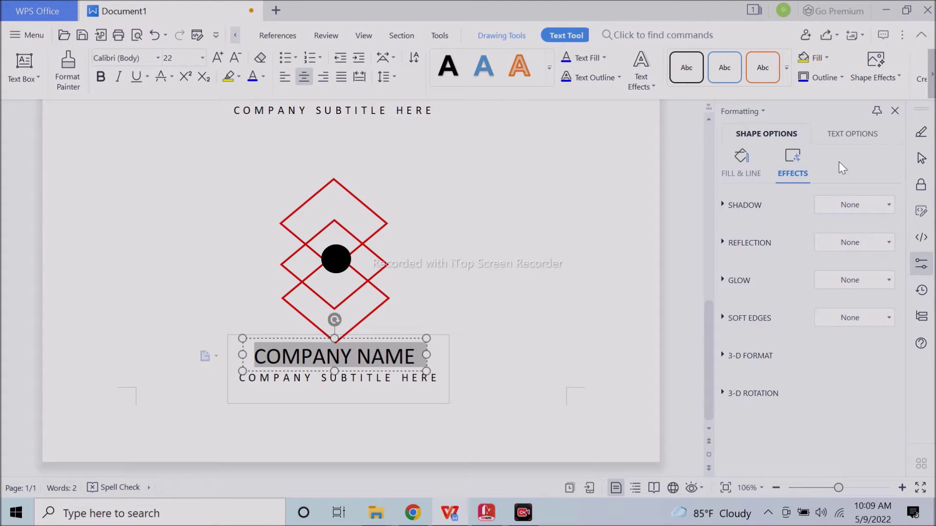
pyautogui.click(852, 133)
pyautogui.click(856, 206)
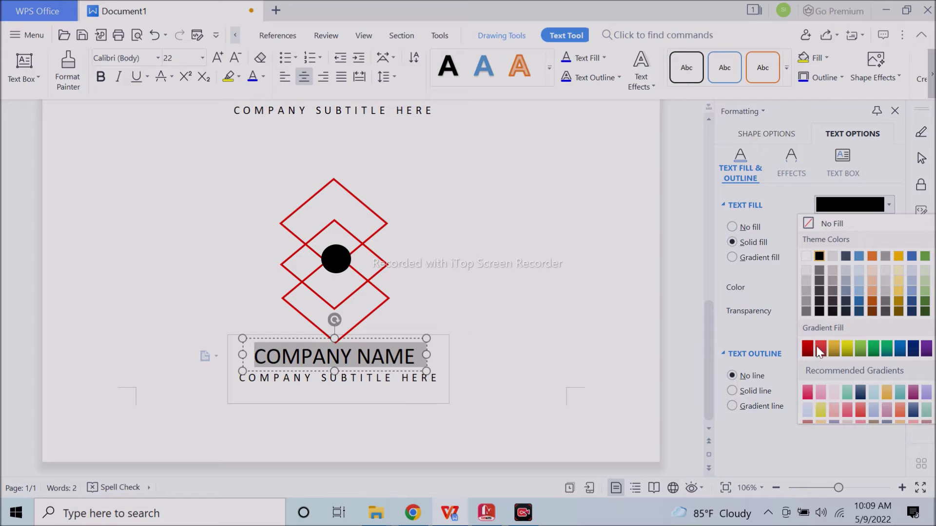
pyautogui.click(765, 240)
pyautogui.click(849, 290)
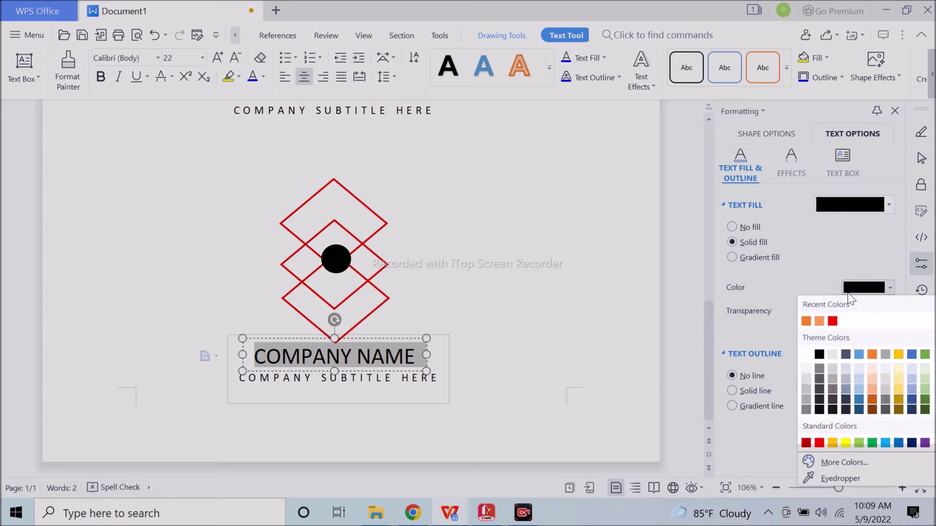
pyautogui.click(806, 321)
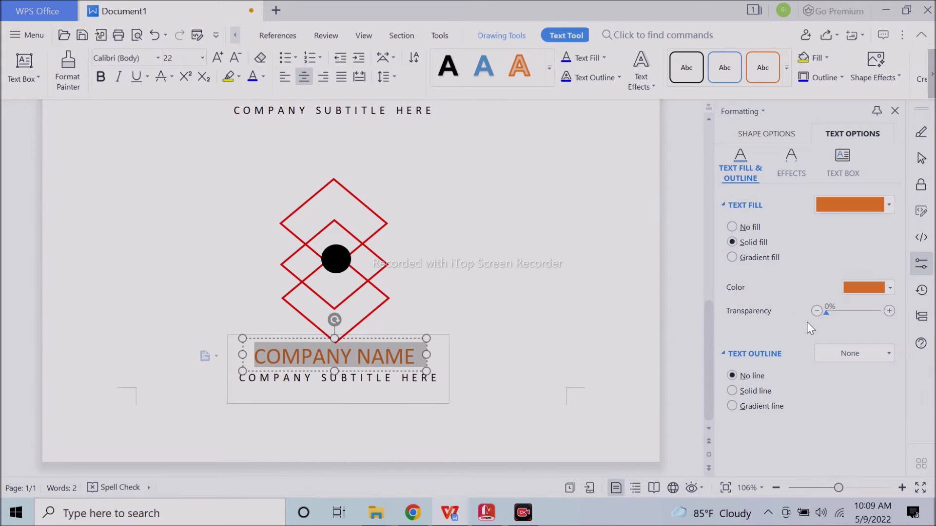
pyautogui.click(105, 80)
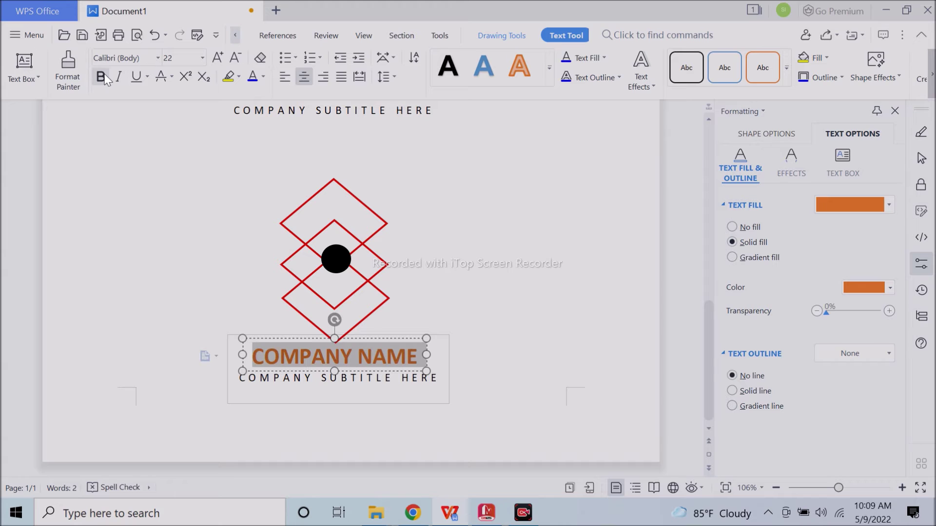
pyautogui.click(522, 265)
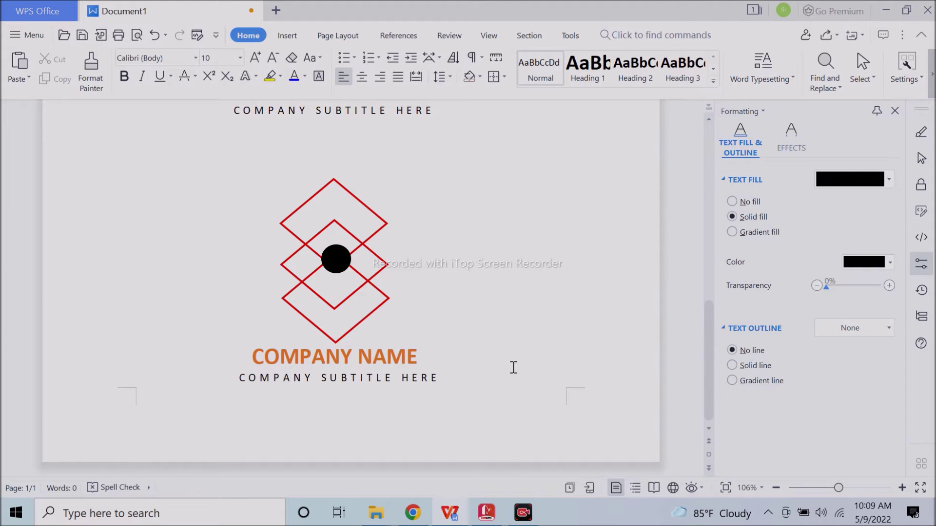
# - Insert a new blank page into the document
pyautogui.scroll(-5, 549, 341)
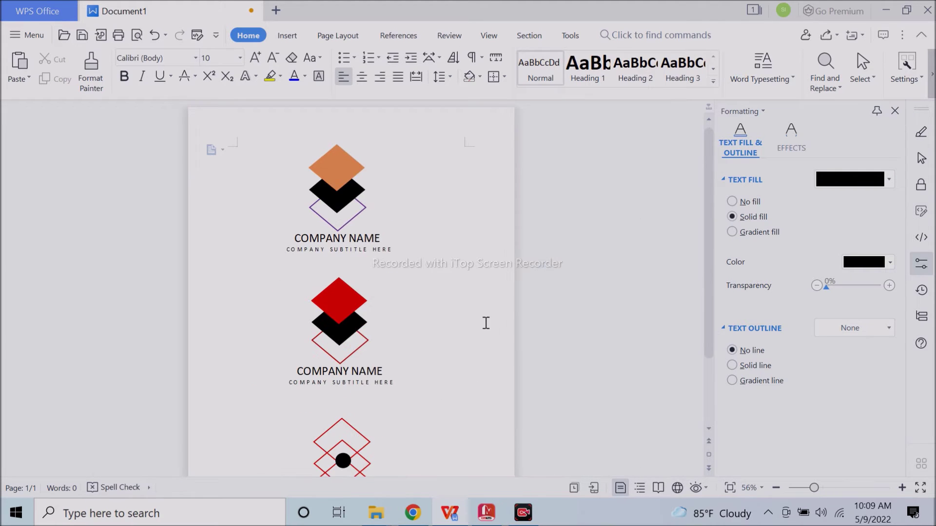
pyautogui.scroll(-3, 485, 323)
pyautogui.scroll(2, 451, 372)
pyautogui.scroll(-2, 458, 363)
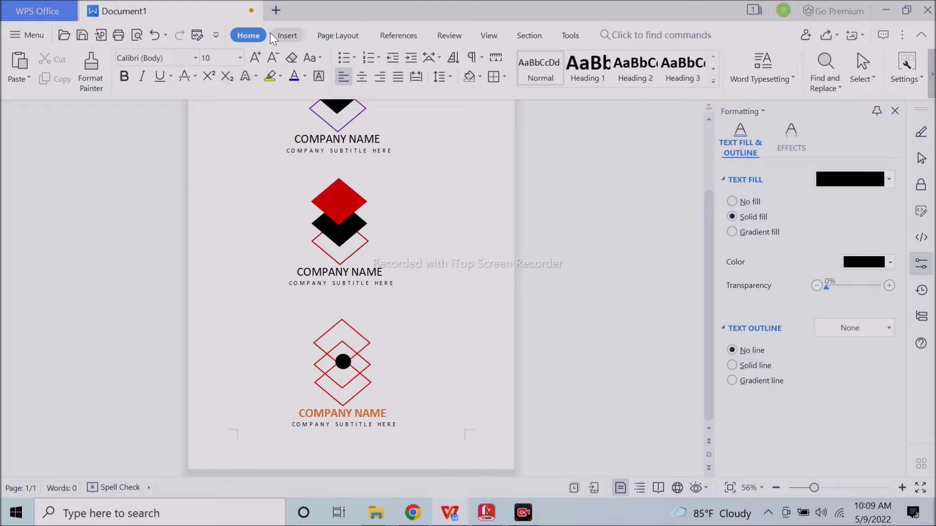
pyautogui.click(285, 35)
pyautogui.click(52, 86)
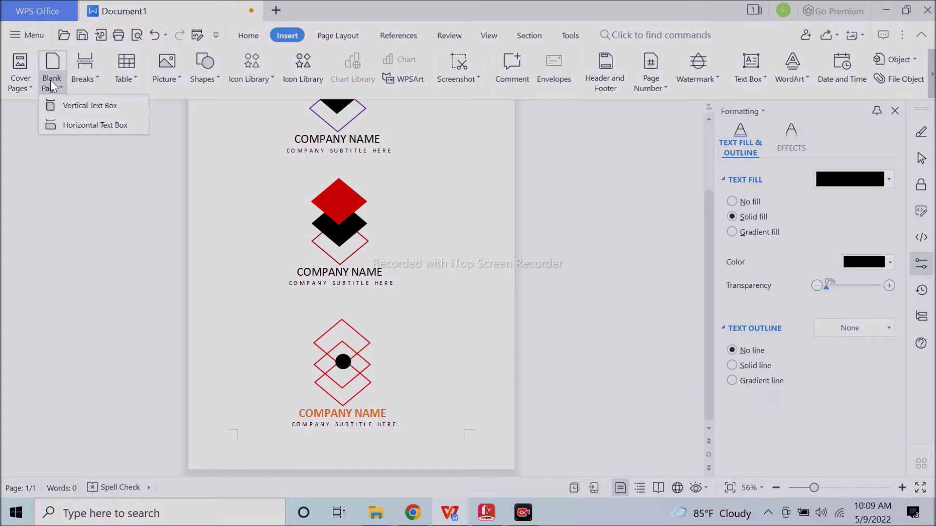
pyautogui.click(63, 102)
# - Select the whole red-diamond logo with its company name and copy it onto the new page
pyautogui.click(507, 139)
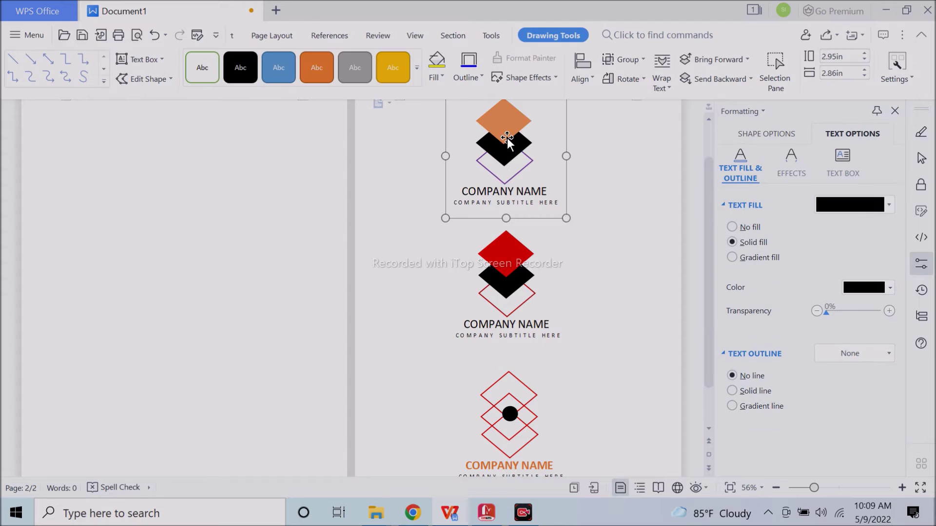
pyautogui.scroll(-2, 630, 351)
pyautogui.click(518, 203)
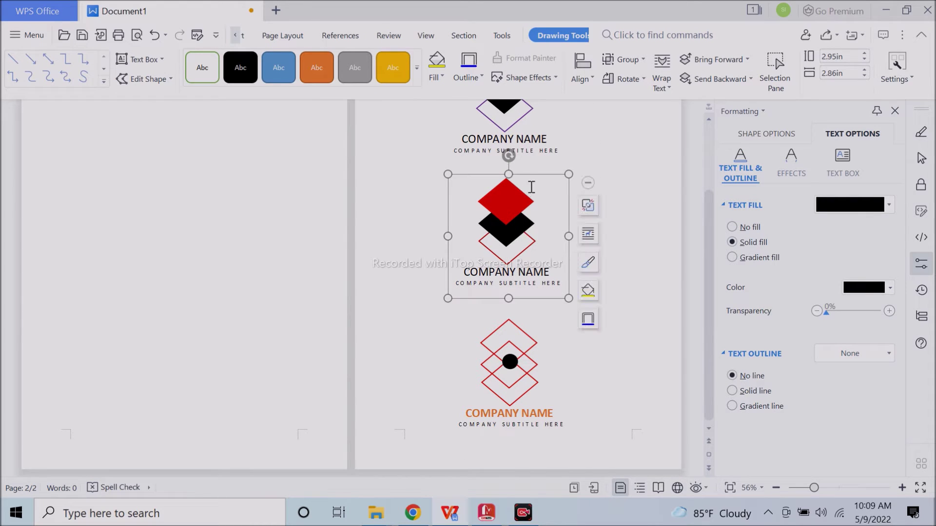
pyautogui.click(502, 350)
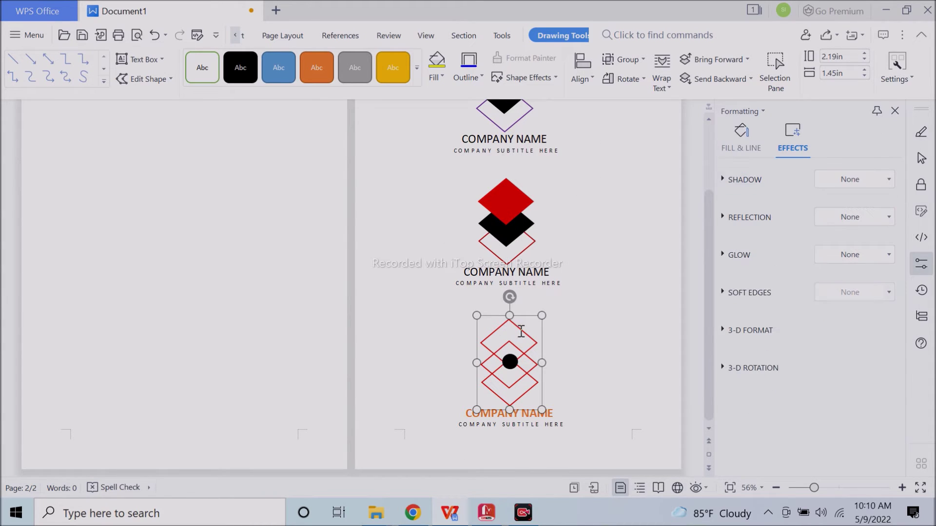
pyautogui.click(530, 417)
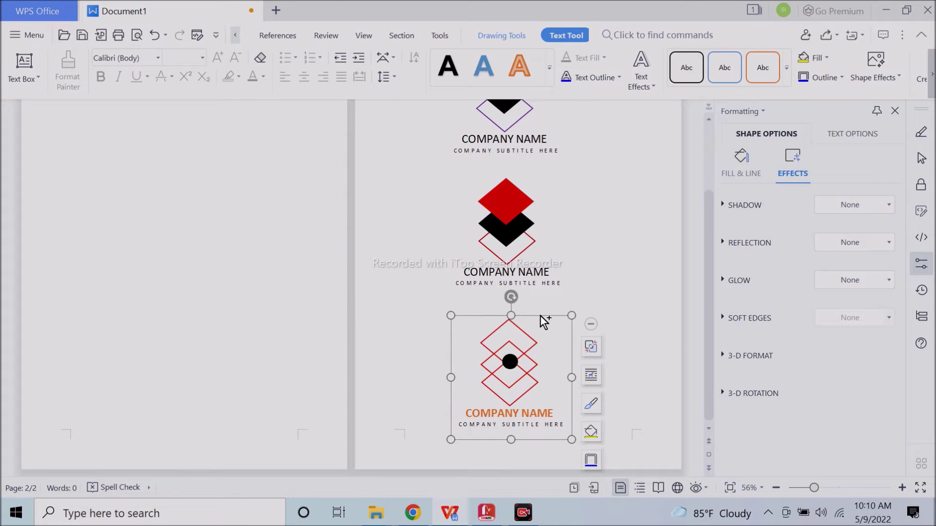
pyautogui.moveTo(541, 316); pyautogui.dragTo(207, 160)
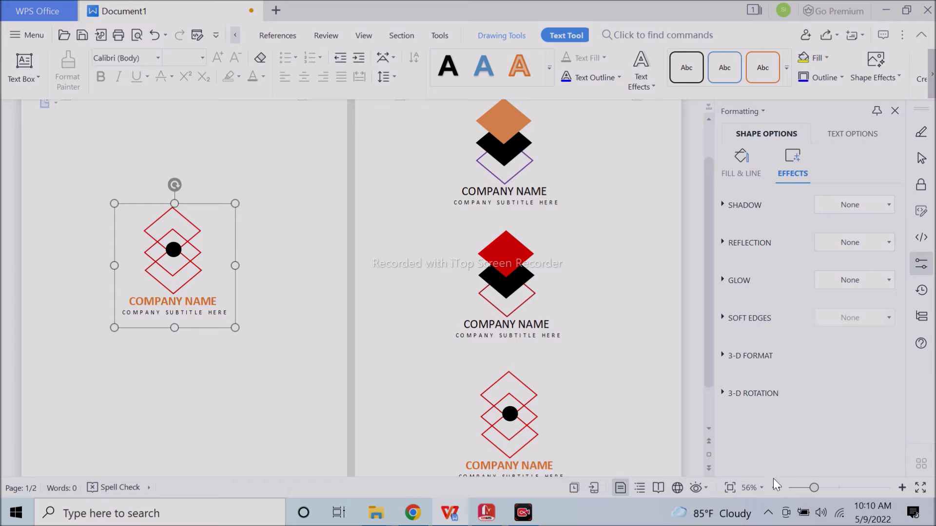
pyautogui.click(301, 310)
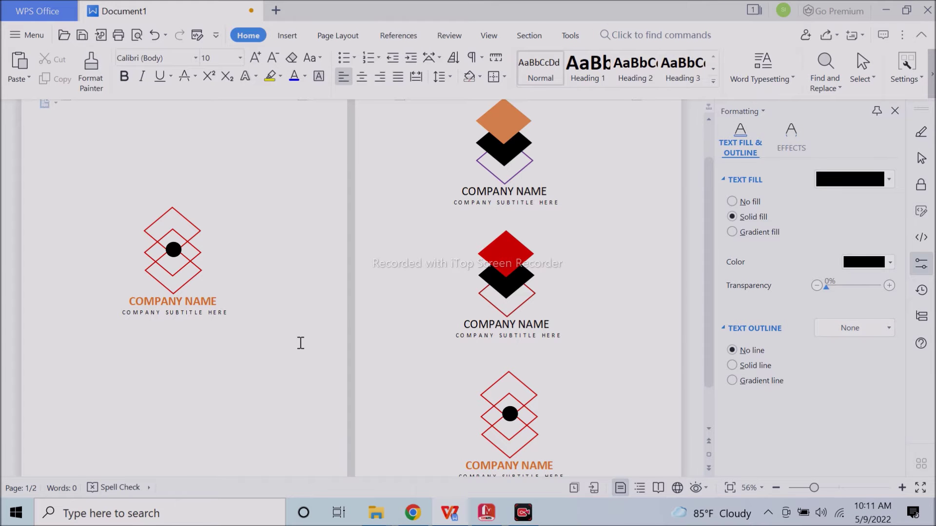
# - Zoom to the copied logo on the new page and select its black centre circle
pyautogui.scroll(3, 300, 343)
pyautogui.scroll(2, 403, 351)
pyautogui.scroll(-3, 415, 292)
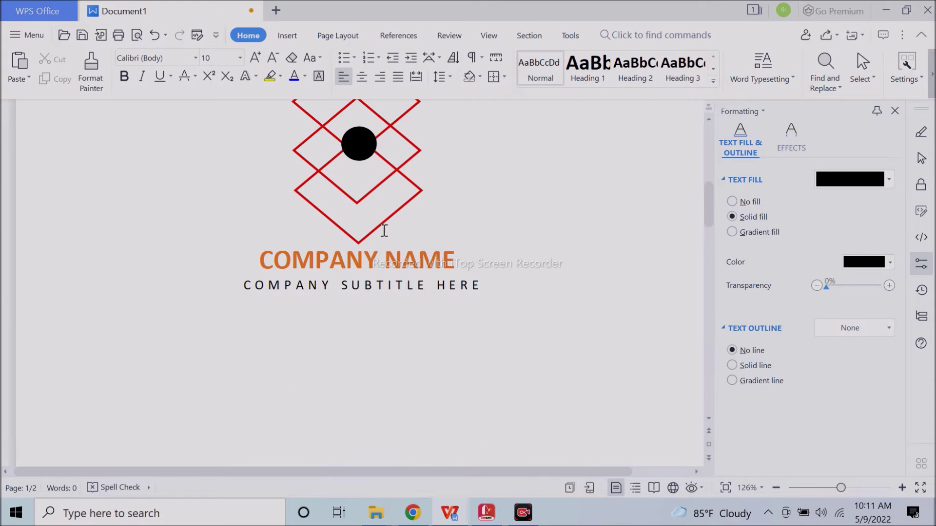
pyautogui.scroll(2, 424, 218)
pyautogui.scroll(1, 489, 263)
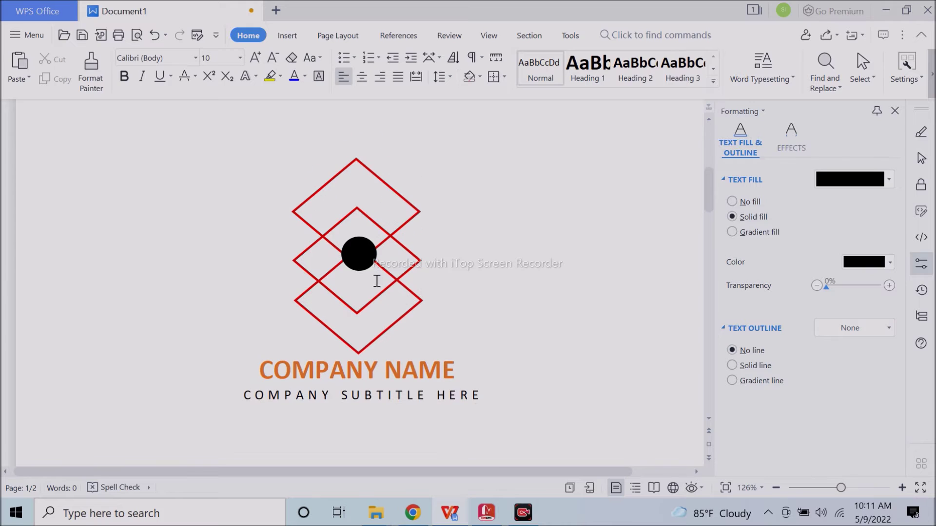
pyautogui.click(359, 252)
pyautogui.click(360, 253)
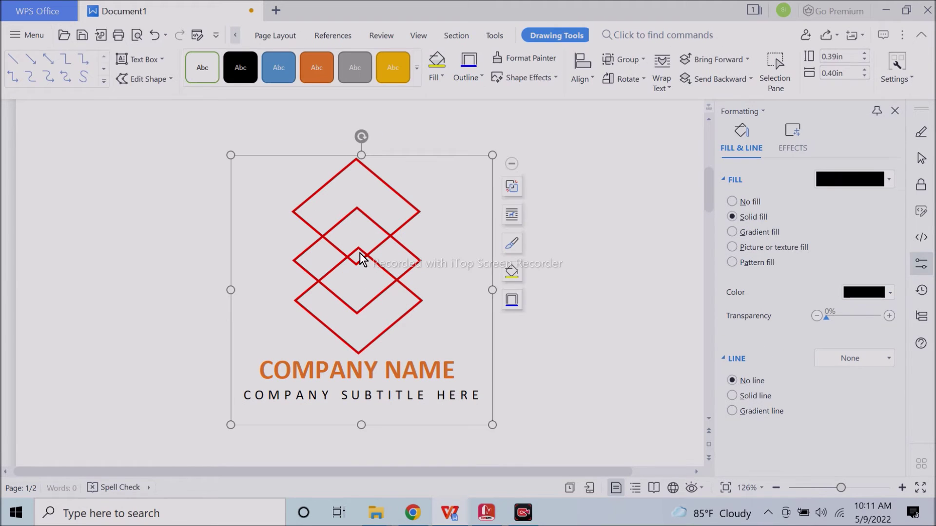
pyautogui.click(553, 299)
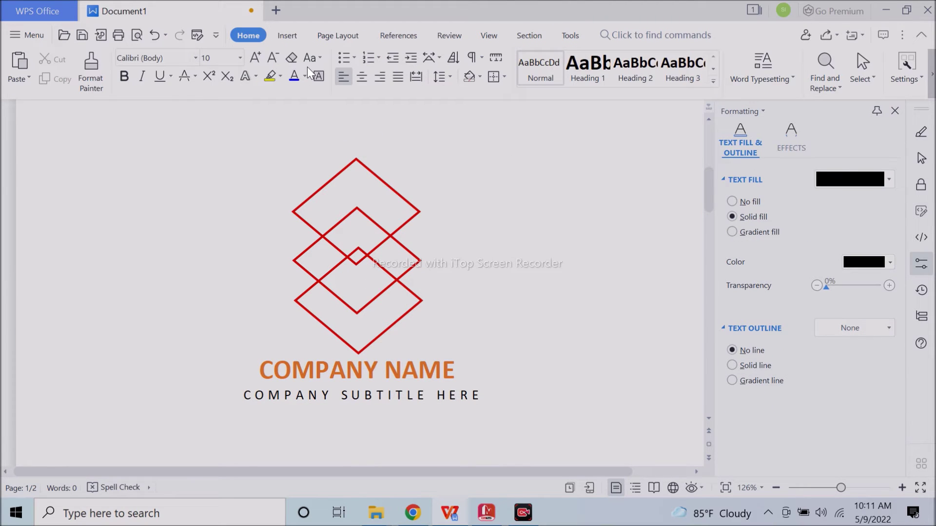
# - Draw a Plaque shape across the middle diamond of the copied logo
pyautogui.click(286, 34)
pyautogui.click(205, 78)
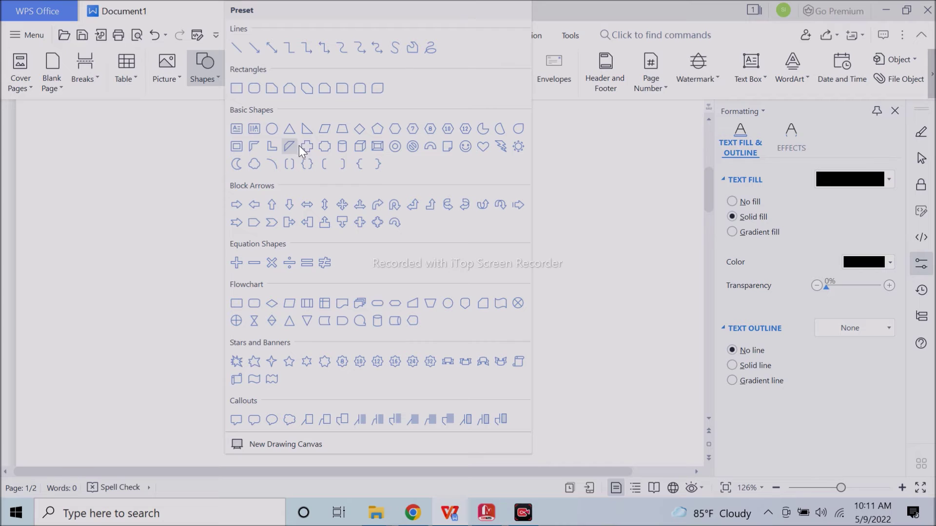
pyautogui.click(326, 148)
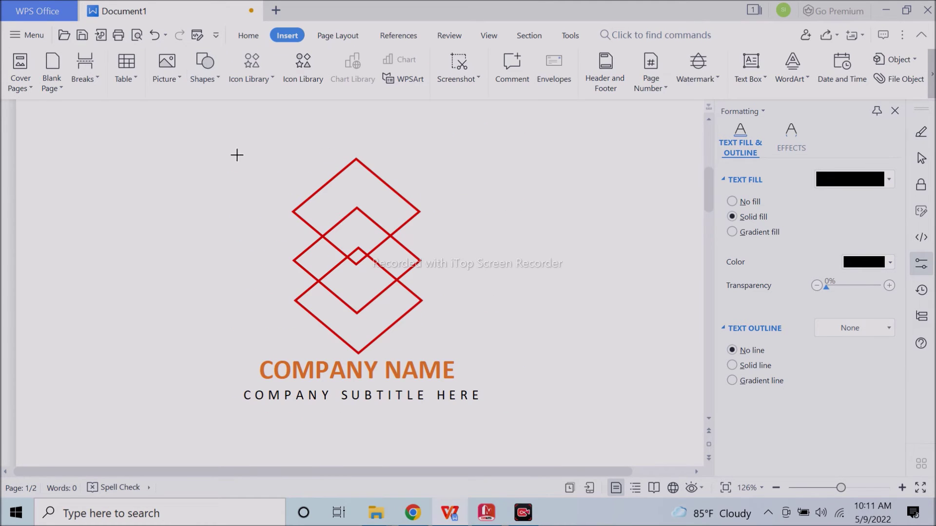
pyautogui.moveTo(171, 155)
pyautogui.mouseDown()
pyautogui.moveTo(277, 174)
pyautogui.moveTo(379, 259)
pyautogui.moveTo(445, 269)
pyautogui.mouseUp()
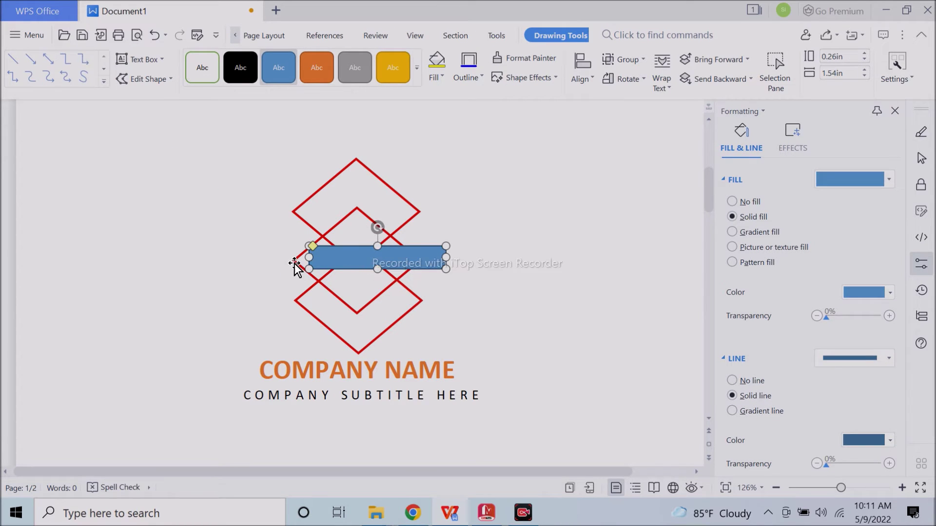
# - Widen the plaque from its left edge to 1.98 in and nudge it into place
pyautogui.click(326, 262)
pyautogui.click(326, 262)
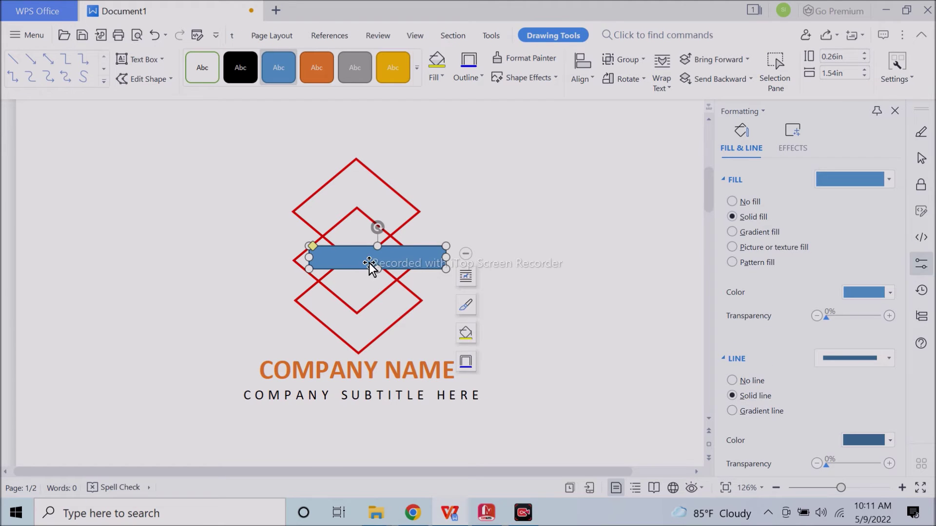
pyautogui.moveTo(309, 255); pyautogui.dragTo(270, 257)
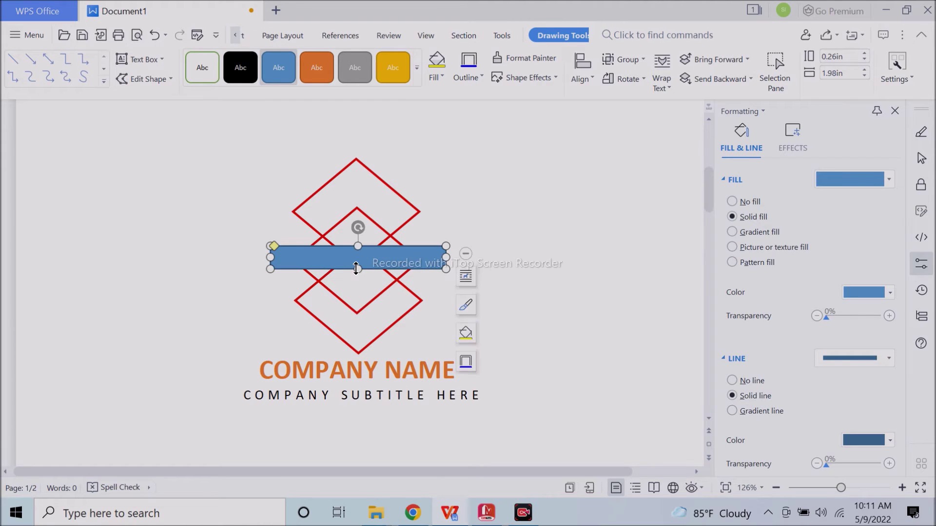
pyautogui.moveTo(370, 259); pyautogui.dragTo(371, 260)
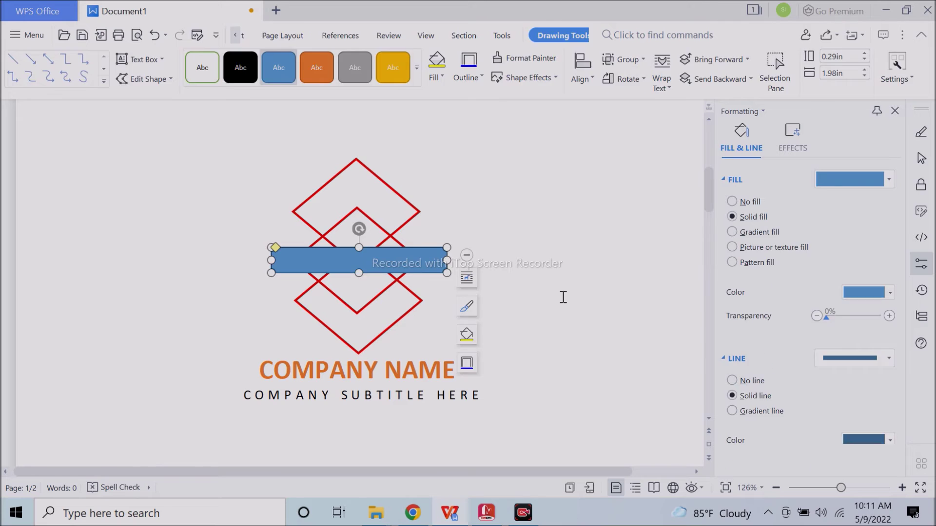
pyautogui.click(419, 272)
pyautogui.click(408, 262)
pyautogui.moveTo(408, 262); pyautogui.dragTo(406, 264)
pyautogui.click(425, 265)
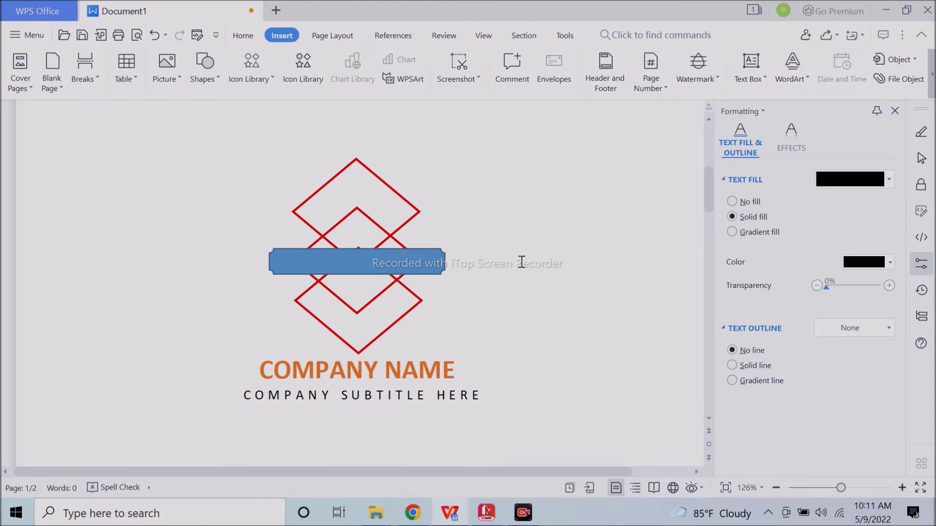
# - Nudge the band up, set its line to No line, and narrow it to about 1.81 in
pyautogui.click(412, 264)
pyautogui.moveTo(412, 265); pyautogui.dragTo(412, 262)
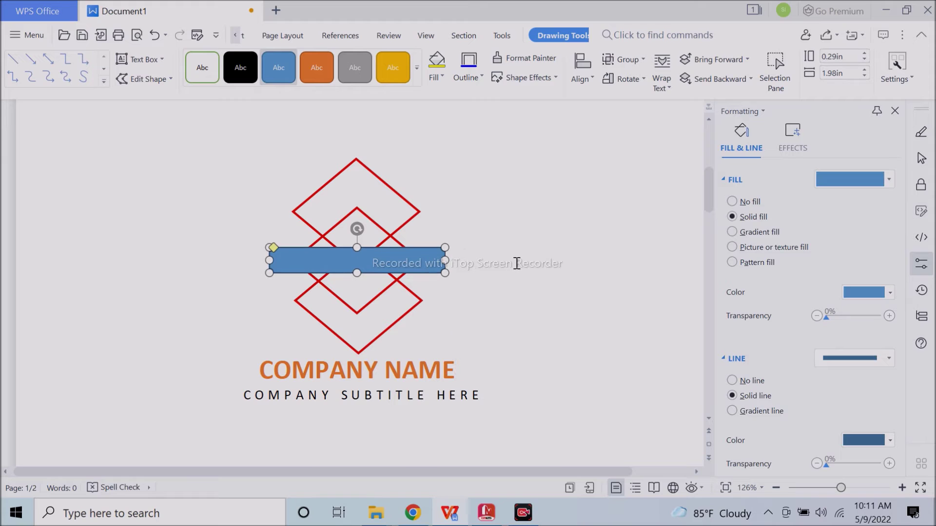
pyautogui.click(444, 261)
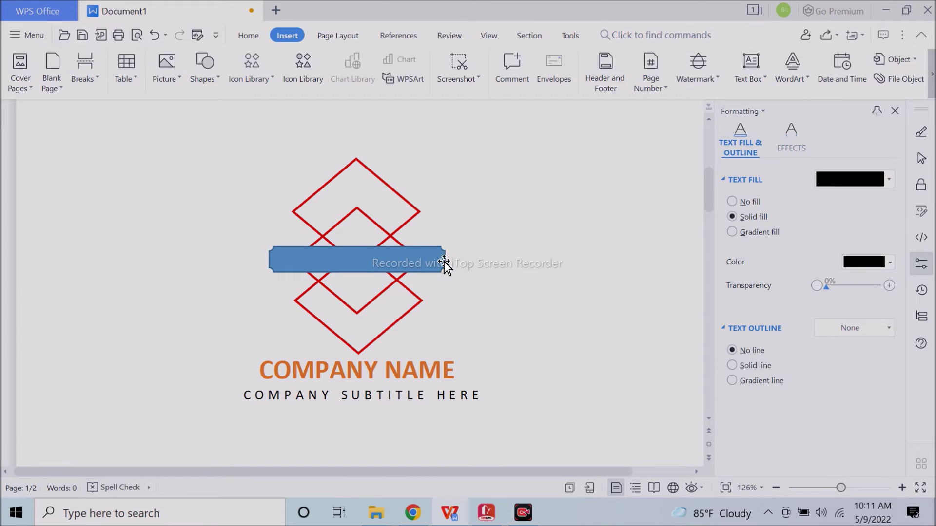
pyautogui.click(409, 262)
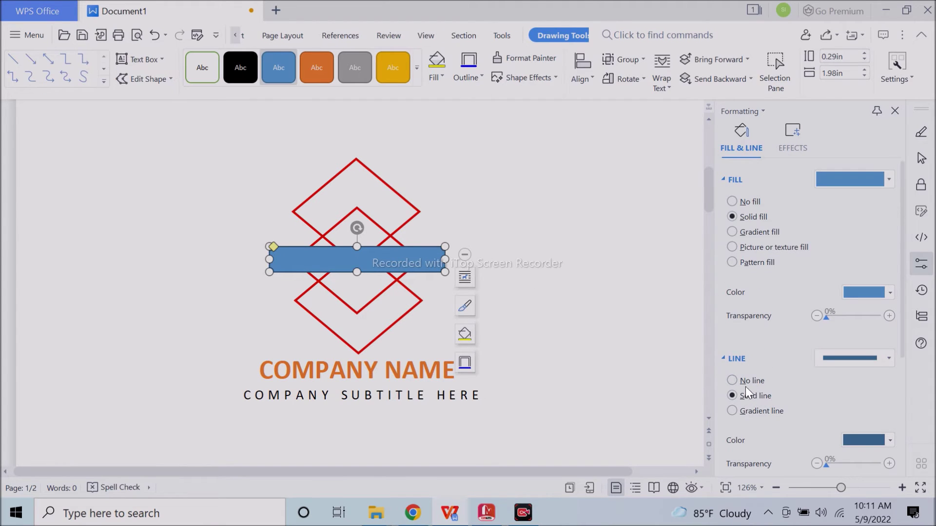
pyautogui.click(752, 381)
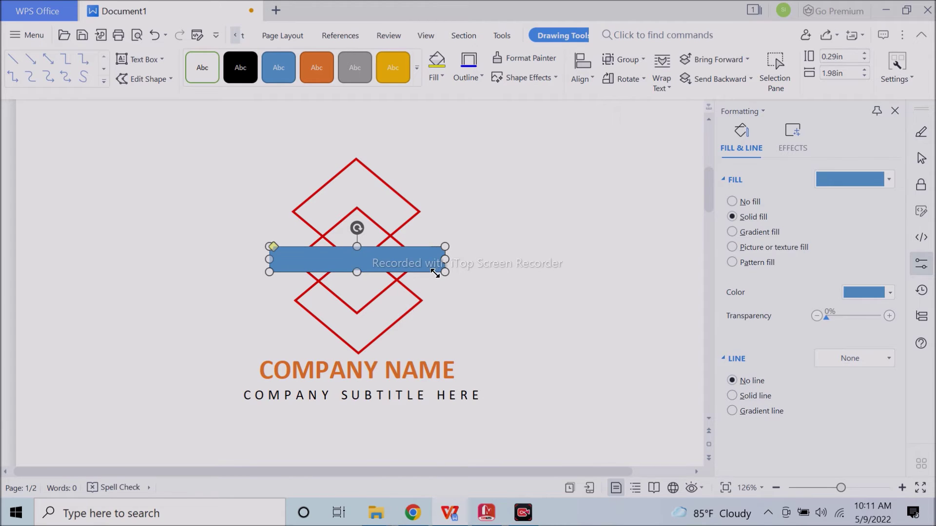
pyautogui.moveTo(435, 274); pyautogui.dragTo(434, 273)
pyautogui.moveTo(269, 272); pyautogui.dragTo(273, 273)
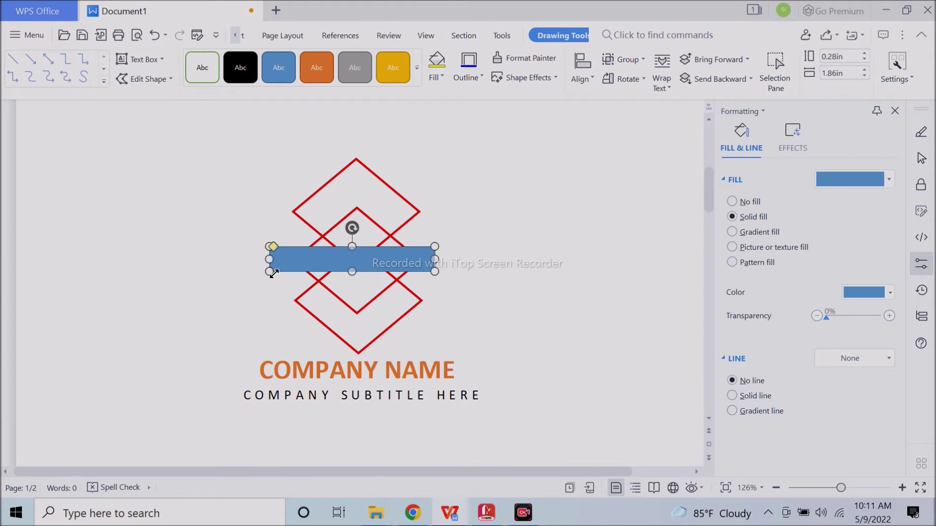
pyautogui.click(626, 319)
# - Try the band with no fill, then a solid black and a dark grey fill
pyautogui.click(371, 259)
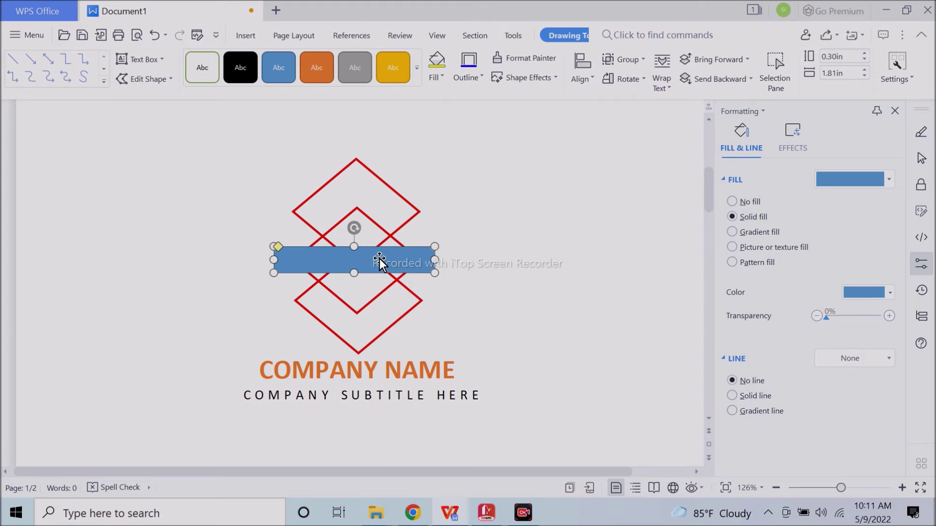
pyautogui.click(750, 202)
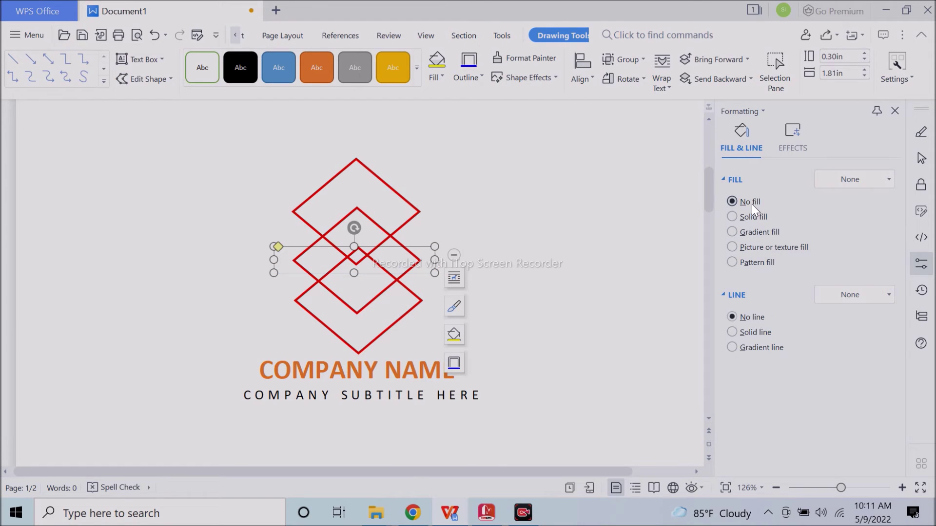
pyautogui.click(753, 218)
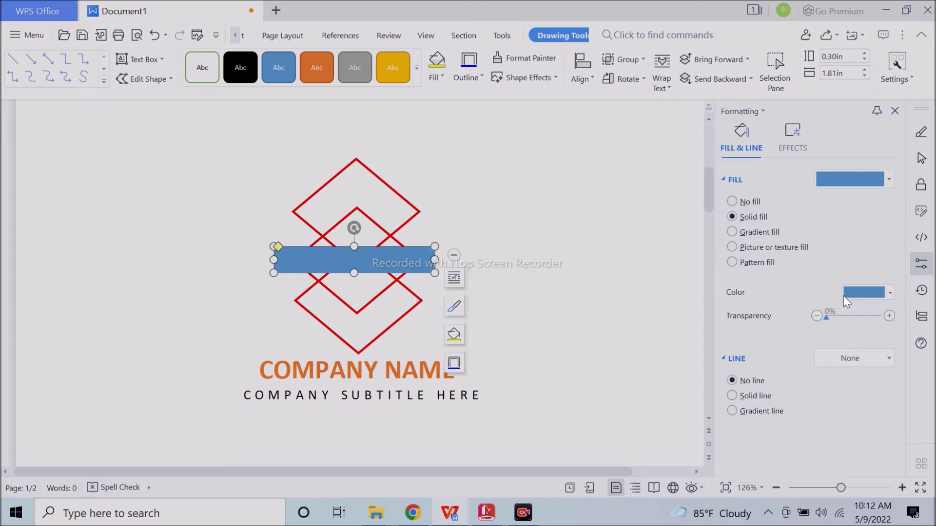
pyautogui.click(850, 294)
pyautogui.click(819, 360)
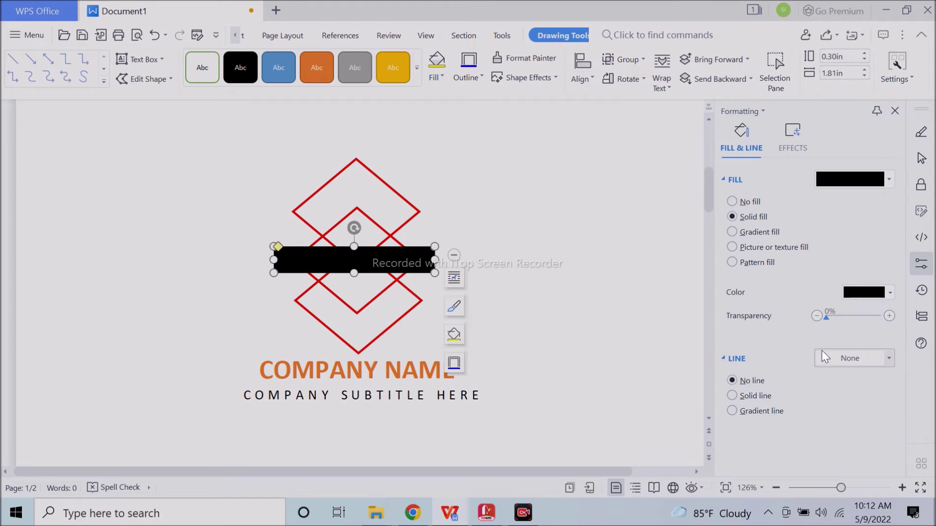
pyautogui.click(873, 292)
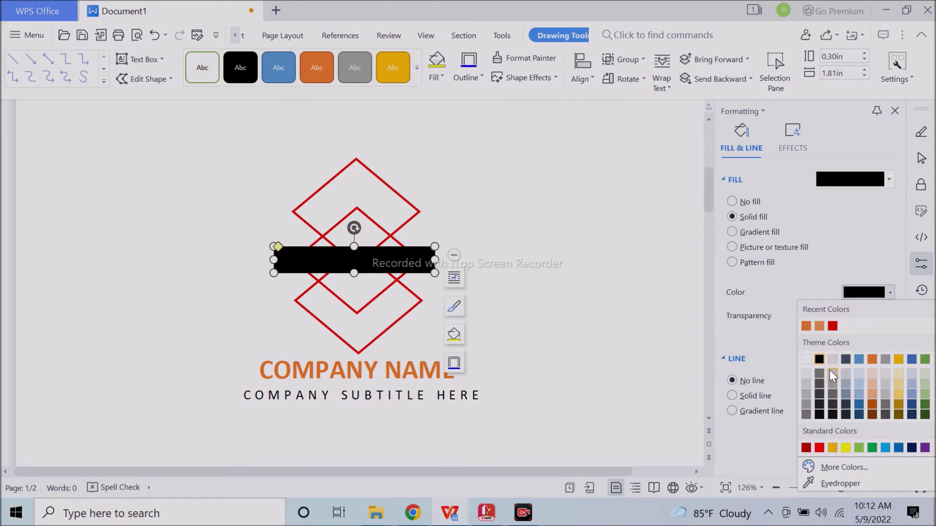
pyautogui.click(824, 397)
pyautogui.click(585, 367)
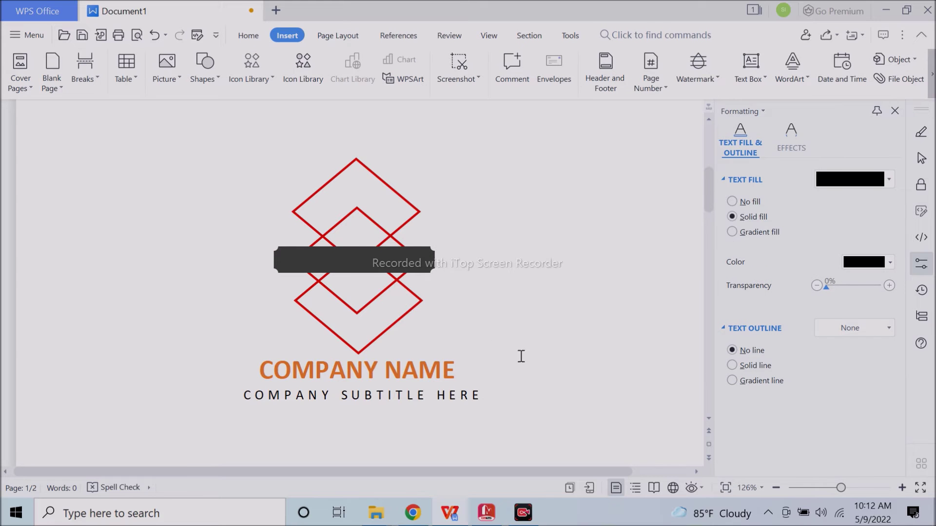
# - Try gold and then orange as the band's fill colour
pyautogui.click(415, 269)
pyautogui.click(867, 292)
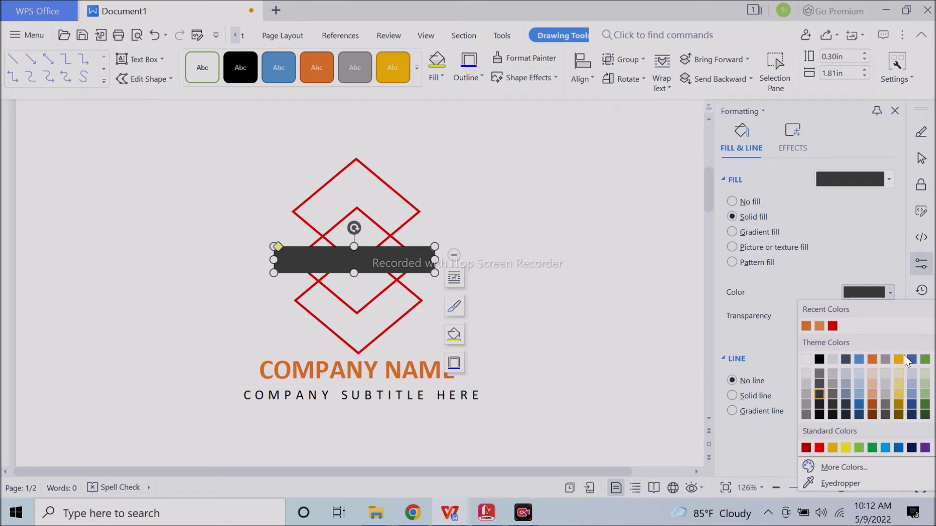
pyautogui.click(833, 449)
pyautogui.click(842, 295)
pyautogui.click(816, 325)
pyautogui.click(603, 324)
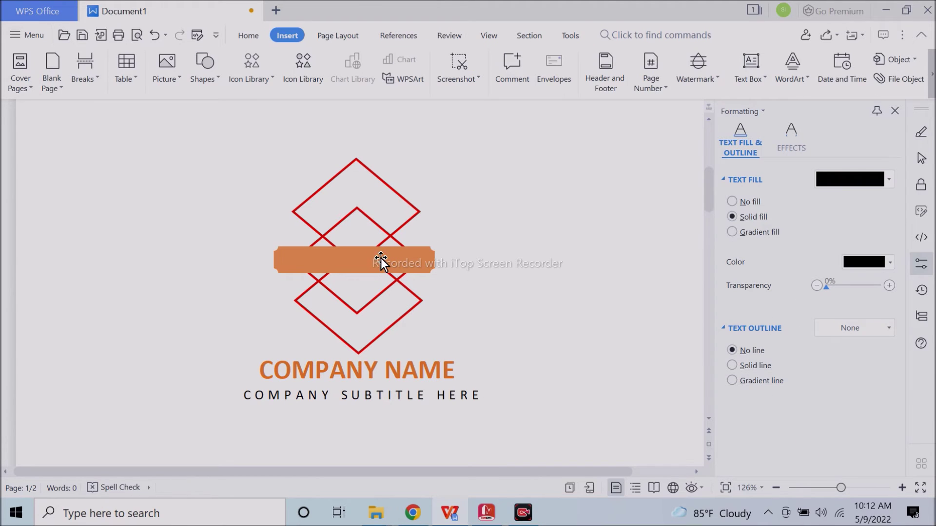
# - Set the text colour to blue
pyautogui.click(875, 268)
pyautogui.click(872, 266)
pyautogui.click(874, 262)
pyautogui.click(860, 375)
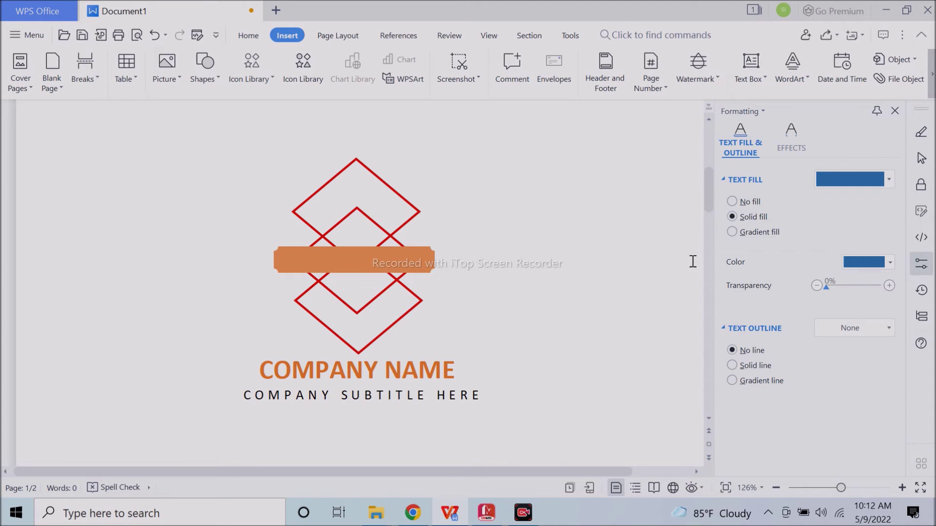
# - Change the band's fill to dark blue and shift it slightly right and down
pyautogui.click(416, 262)
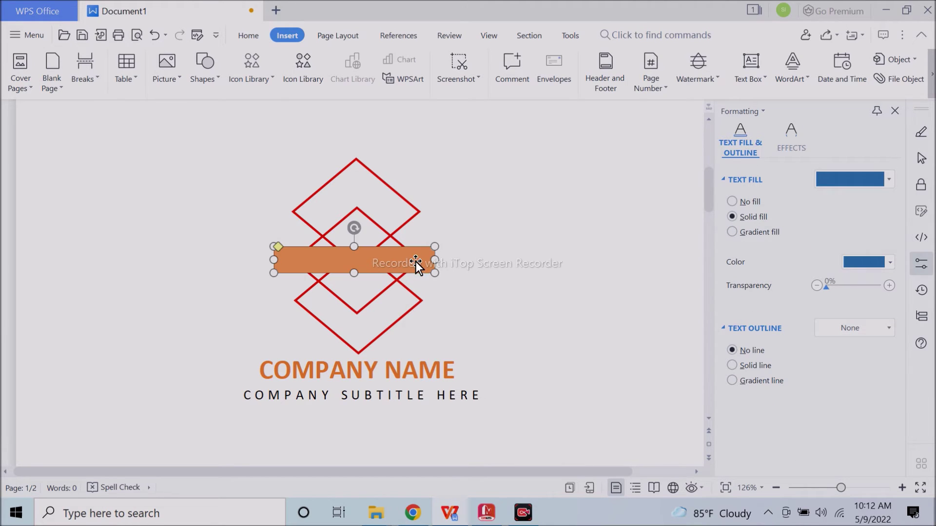
pyautogui.click(890, 292)
pyautogui.click(858, 404)
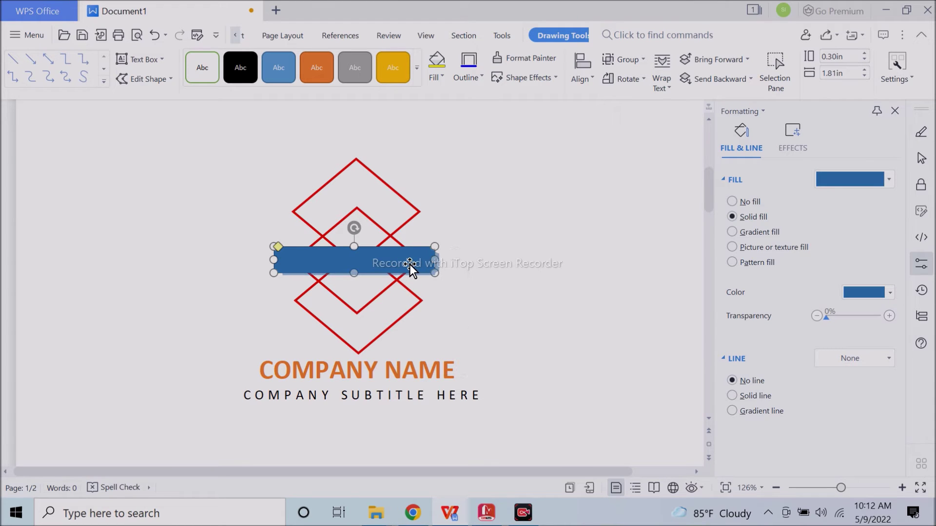
pyautogui.moveTo(405, 275); pyautogui.dragTo(410, 277)
pyautogui.click(505, 276)
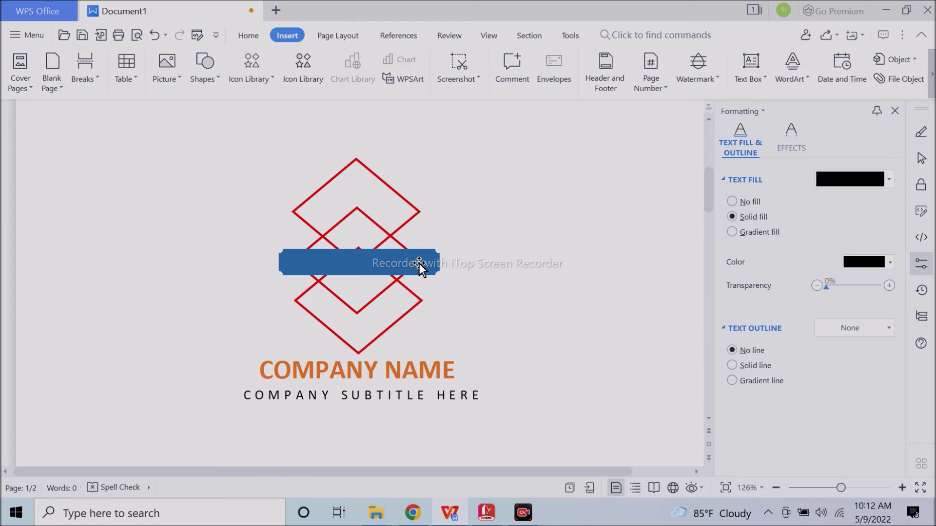
# - Nudge the blue band up and enlarge it slightly from its corner
pyautogui.click(419, 264)
pyautogui.moveTo(417, 263); pyautogui.dragTo(418, 257)
pyautogui.click(484, 263)
pyautogui.click(430, 270)
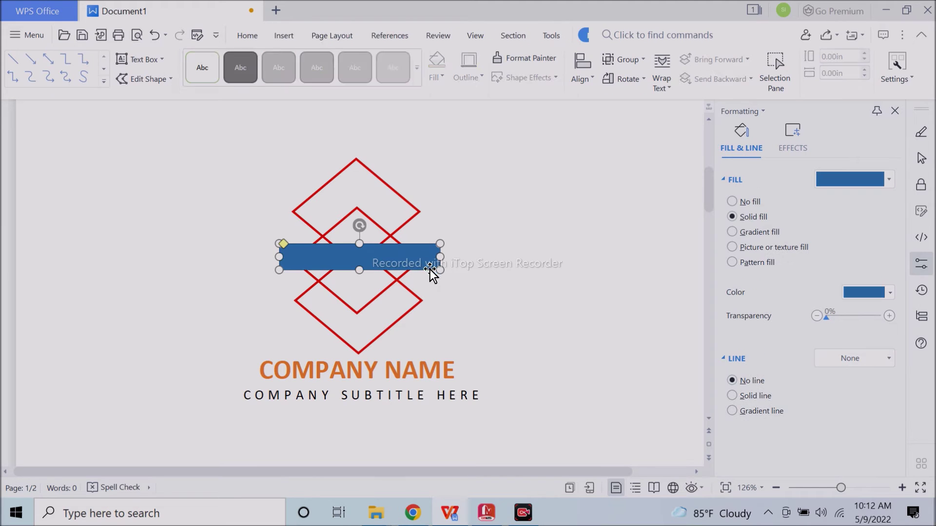
pyautogui.moveTo(440, 270); pyautogui.dragTo(443, 274)
pyautogui.click(511, 276)
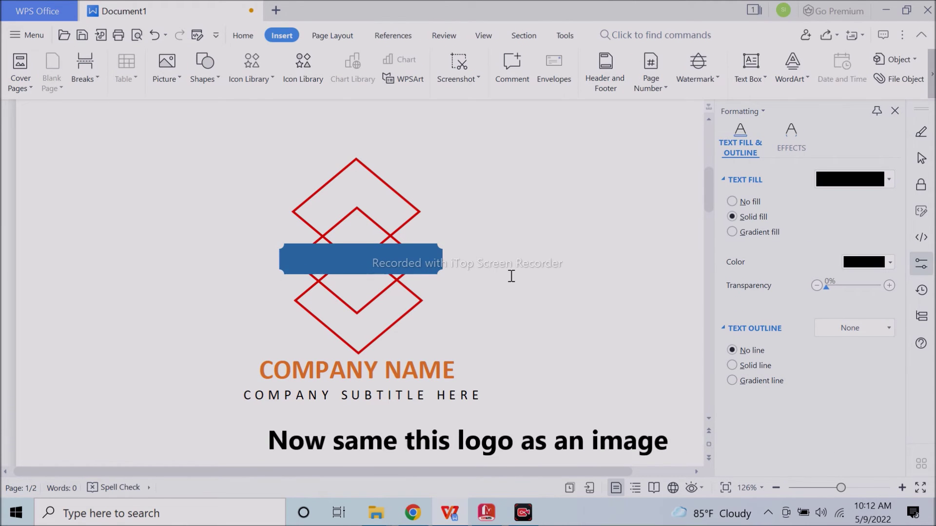
pyautogui.click(461, 373)
pyautogui.moveTo(457, 370); pyautogui.dragTo(261, 372)
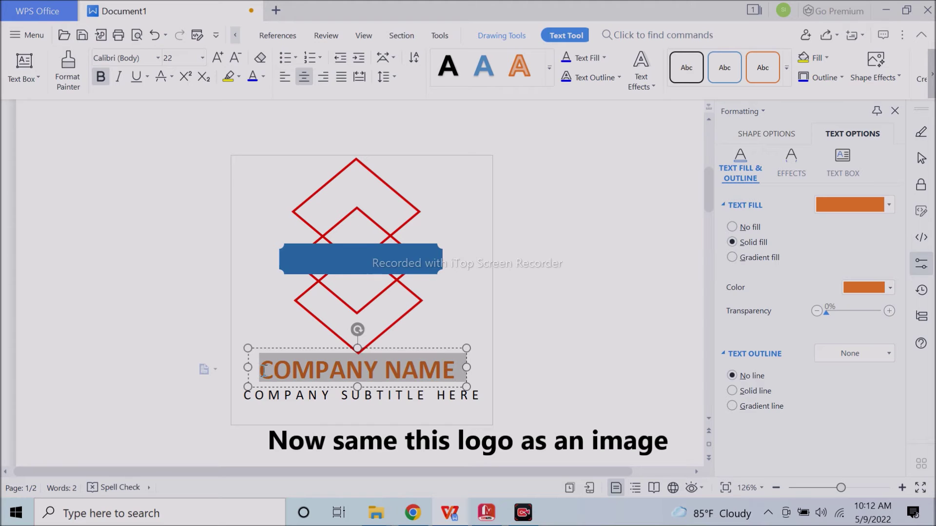
pyautogui.click(371, 259)
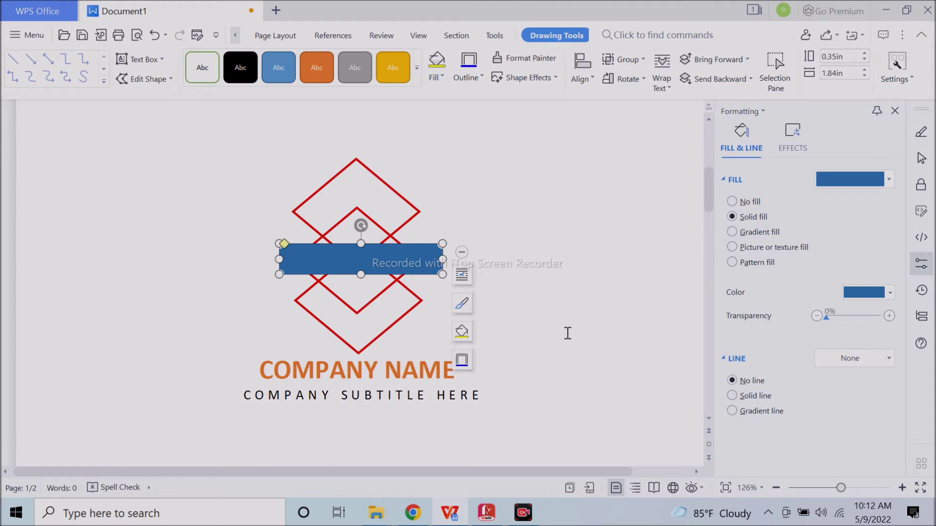
pyautogui.scroll(3, 565, 333)
pyautogui.keyDown('ctrl'); pyautogui.scroll(-2, 564, 333); pyautogui.keyUp('ctrl')
pyautogui.scroll(-3, 517, 333)
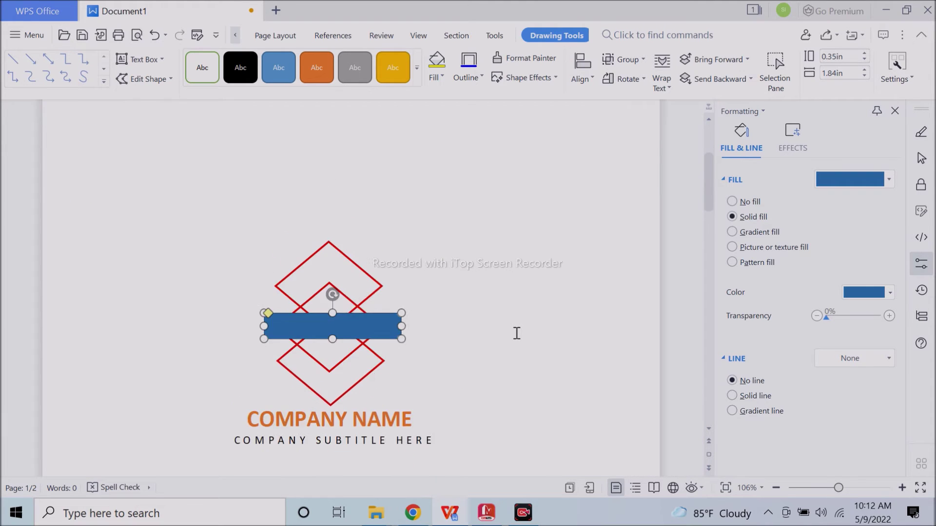
pyautogui.scroll(-3, 516, 332)
pyautogui.click(405, 244)
pyautogui.click(363, 171)
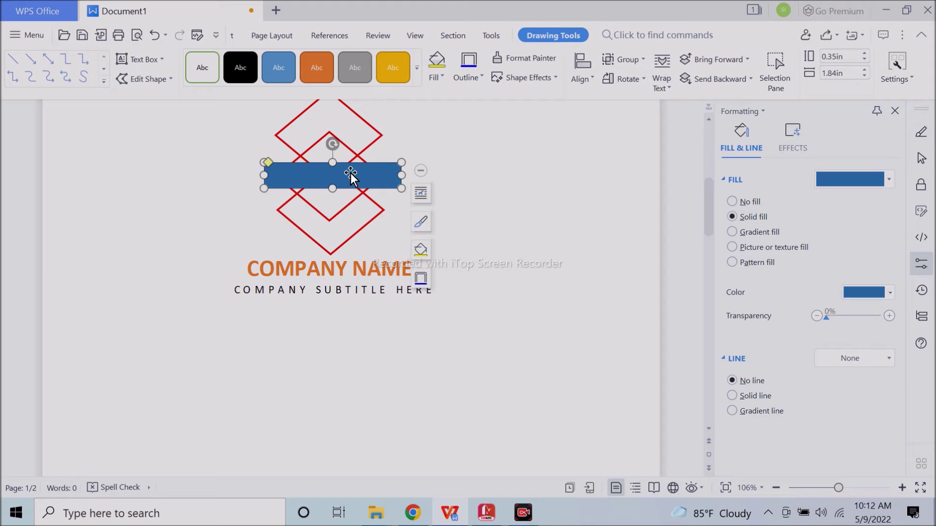
# - Delete the stray duplicate COMPANY NAME line at the top of the page
pyautogui.scroll(4, 350, 174)
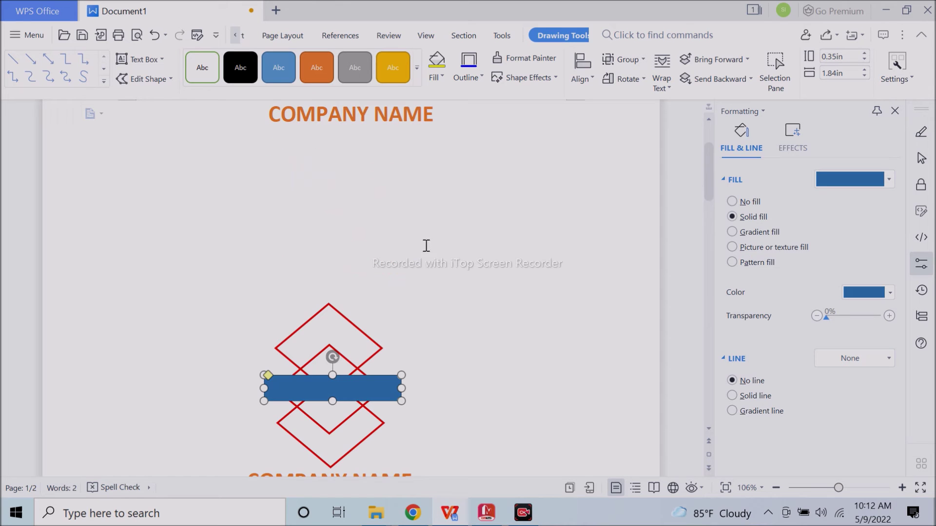
pyautogui.scroll(-3, 429, 251)
pyautogui.scroll(4, 414, 205)
pyautogui.click(393, 151)
pyautogui.moveTo(455, 153); pyautogui.dragTo(125, 146)
pyautogui.press('BackSpace')
pyautogui.scroll(-3, 376, 257)
# - Add text to the blue rectangle and paste COMPANY NAME into it
pyautogui.click(347, 235)
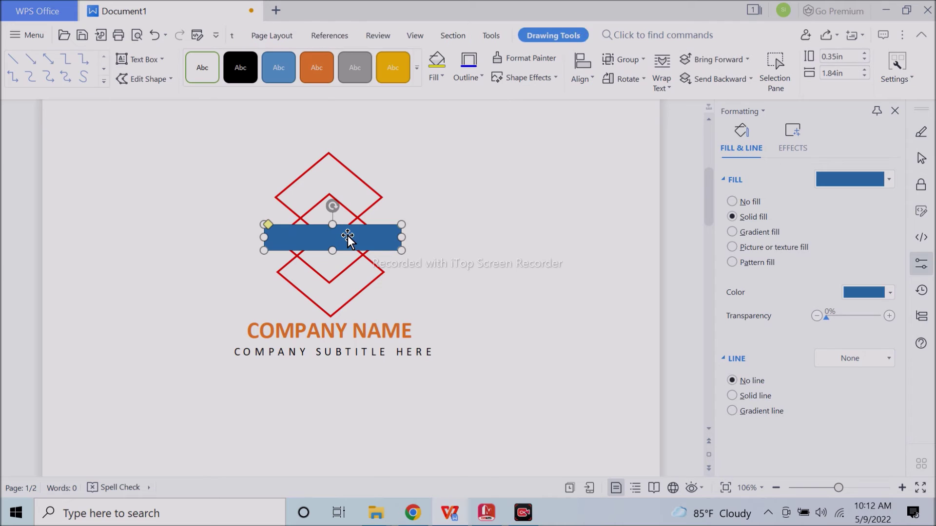
pyautogui.rightClick(347, 235)
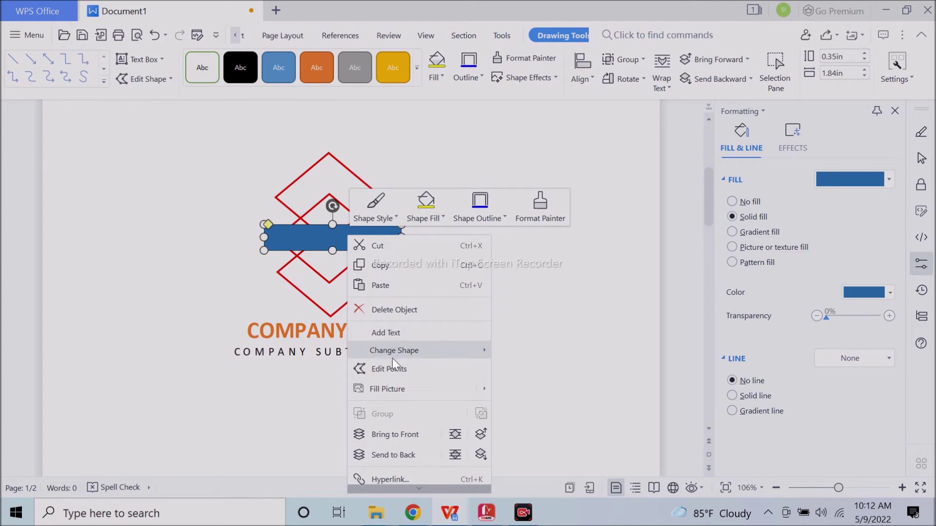
pyautogui.scroll(-3, 402, 318)
pyautogui.scroll(3, 404, 318)
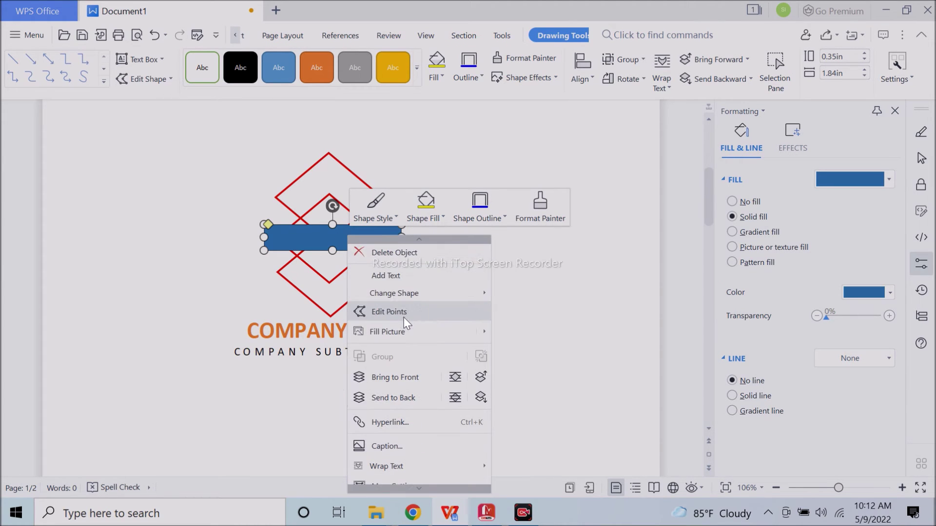
pyautogui.click(390, 281)
pyautogui.hotkey('ctrl', 'v')
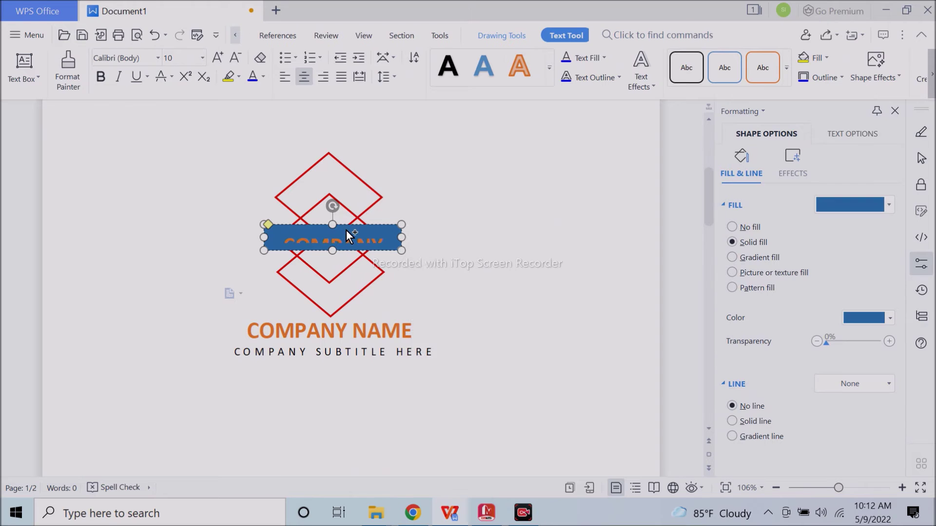
# - Decrease the COMPANY NAME font size twice so it fits, and make the box slightly taller
pyautogui.click(242, 58)
pyautogui.click(375, 242)
pyautogui.hotkey('ctrl', 'a')
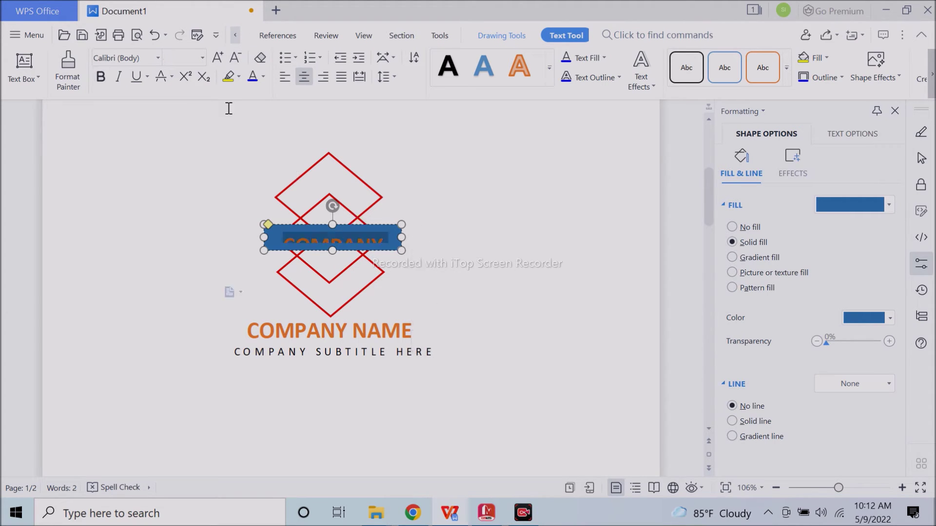
pyautogui.click(241, 57)
pyautogui.click(241, 57)
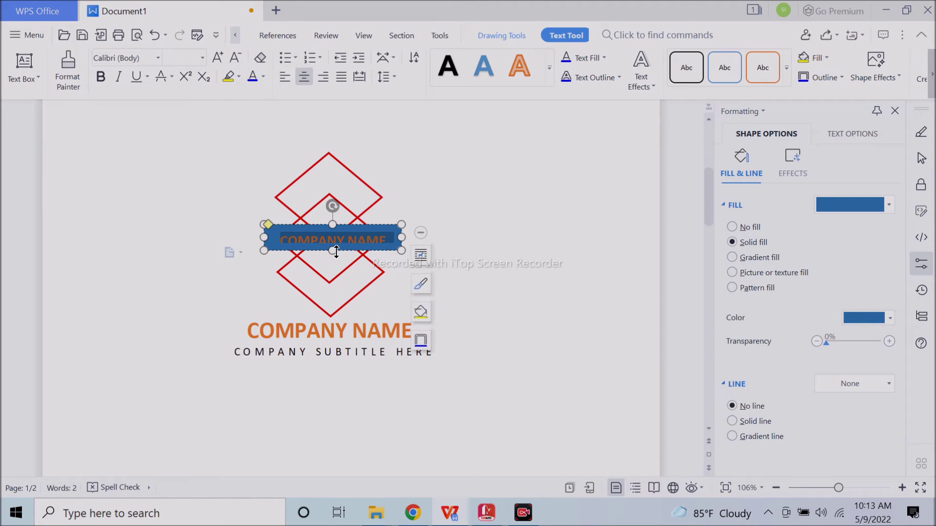
pyautogui.moveTo(336, 252); pyautogui.dragTo(335, 258)
pyautogui.click(454, 252)
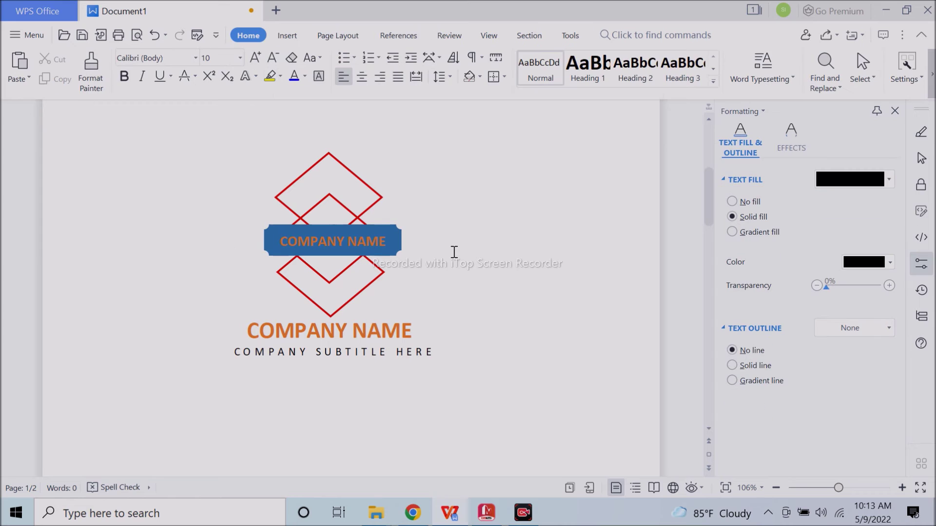
# - Fill the banner shape with black
pyautogui.click(382, 226)
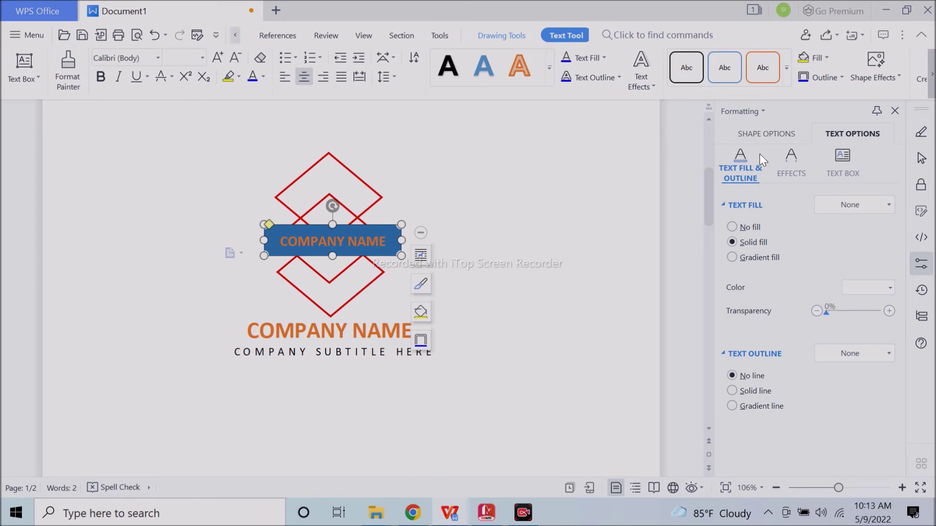
pyautogui.click(766, 136)
pyautogui.click(888, 317)
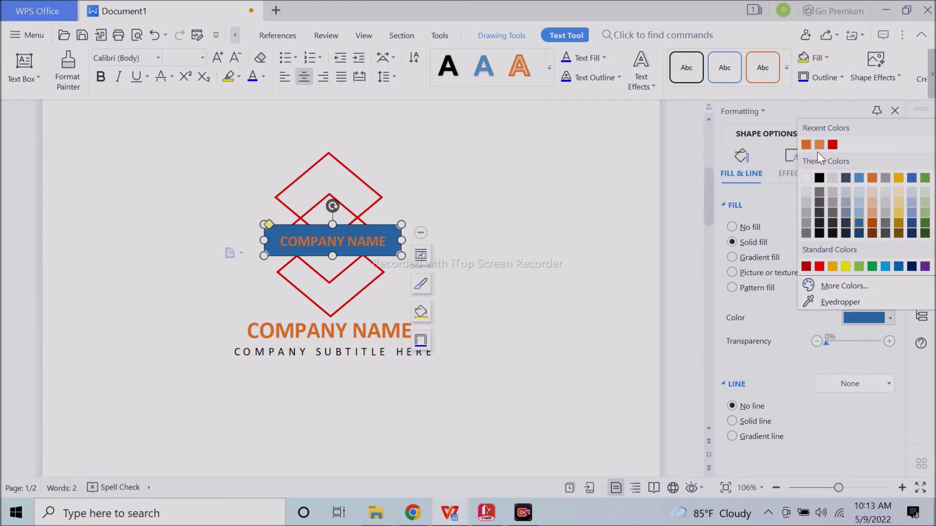
pyautogui.click(819, 177)
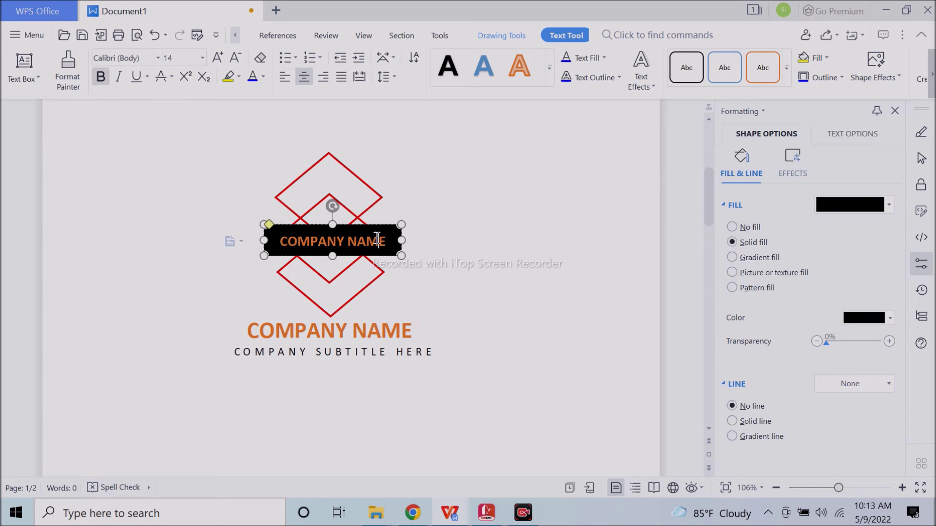
# - Make the COMPANY NAME text white and bold
pyautogui.click(263, 77)
pyautogui.click(258, 133)
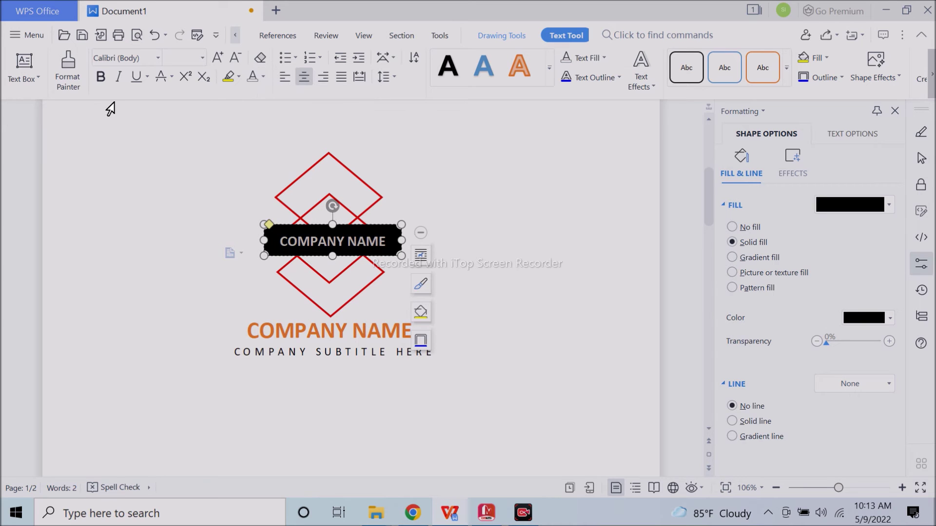
pyautogui.click(105, 82)
pyautogui.click(102, 82)
pyautogui.click(533, 261)
pyautogui.click(330, 255)
pyautogui.click(519, 251)
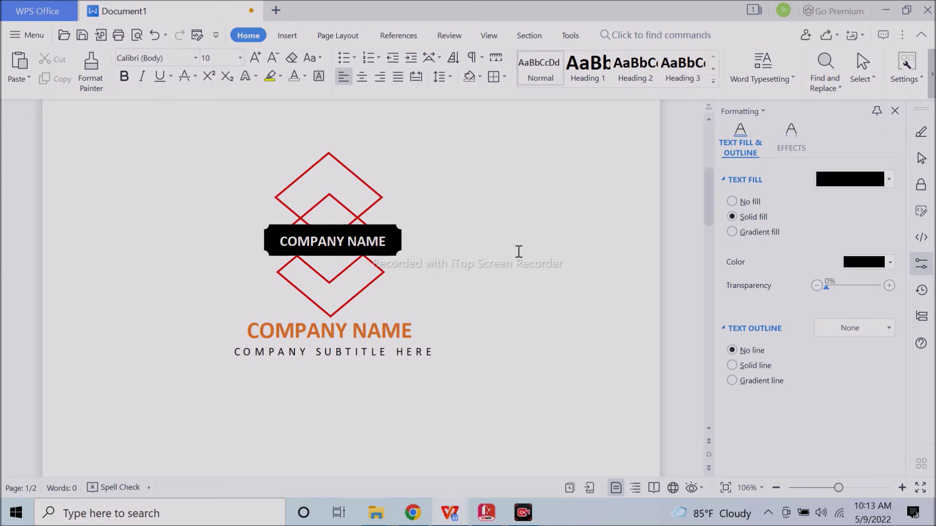
# - Delete the orange COMPANY NAME heading
pyautogui.click(303, 224)
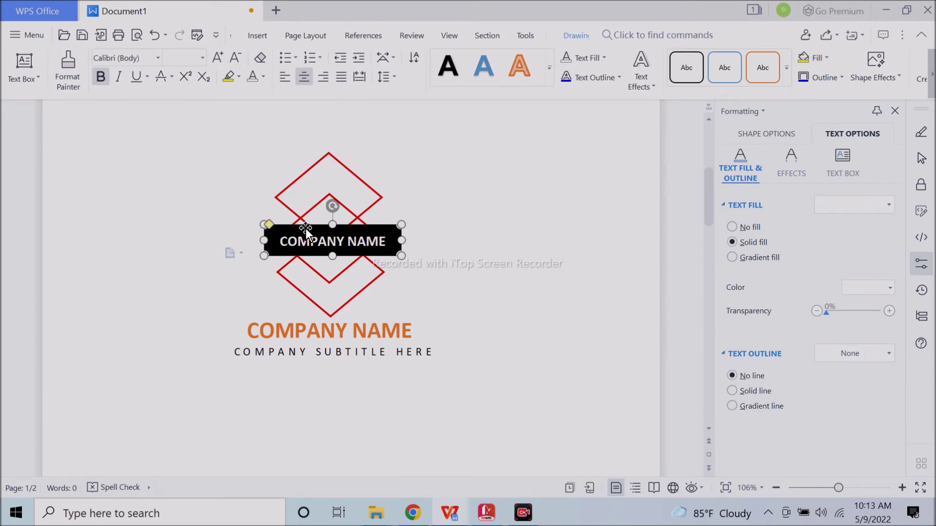
pyautogui.click(591, 298)
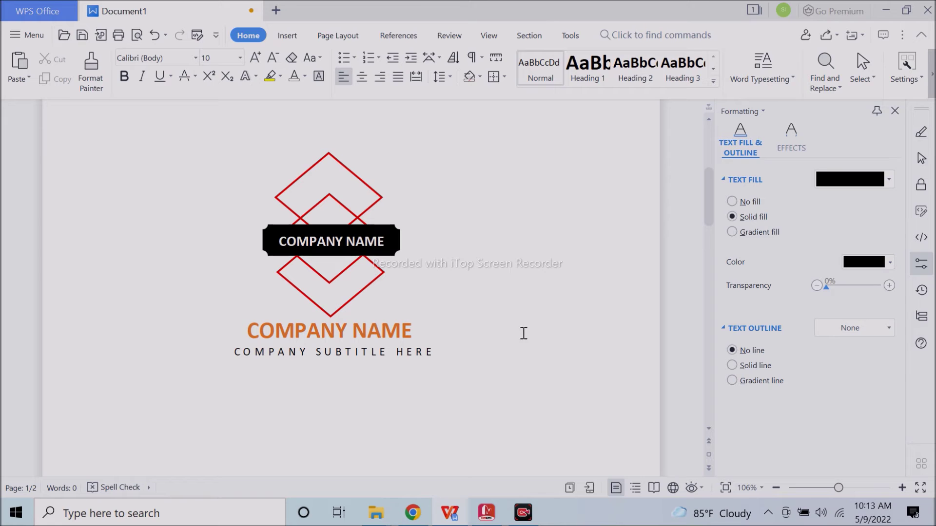
pyautogui.click(401, 332)
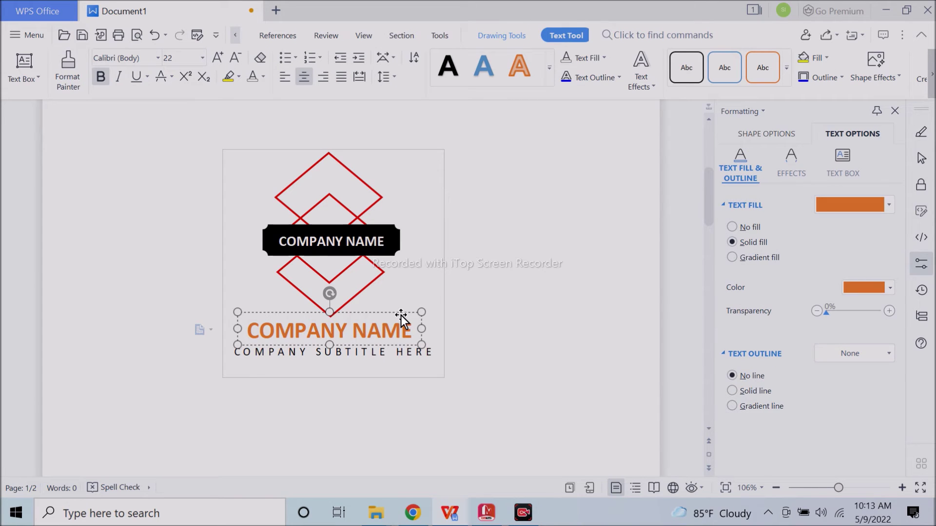
pyautogui.press('Delete')
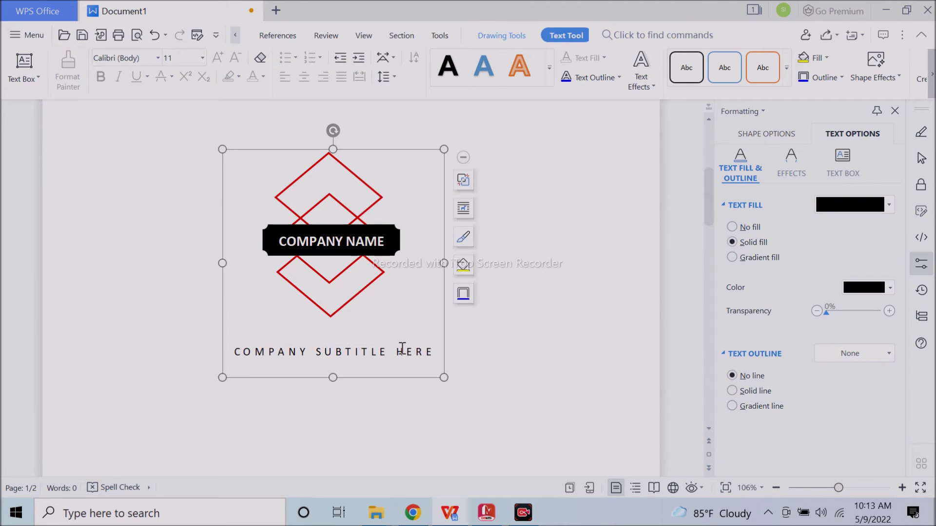
# - Move the subtitle text box onto the black banner
pyautogui.click(402, 348)
pyautogui.moveTo(409, 236); pyautogui.dragTo(415, 248)
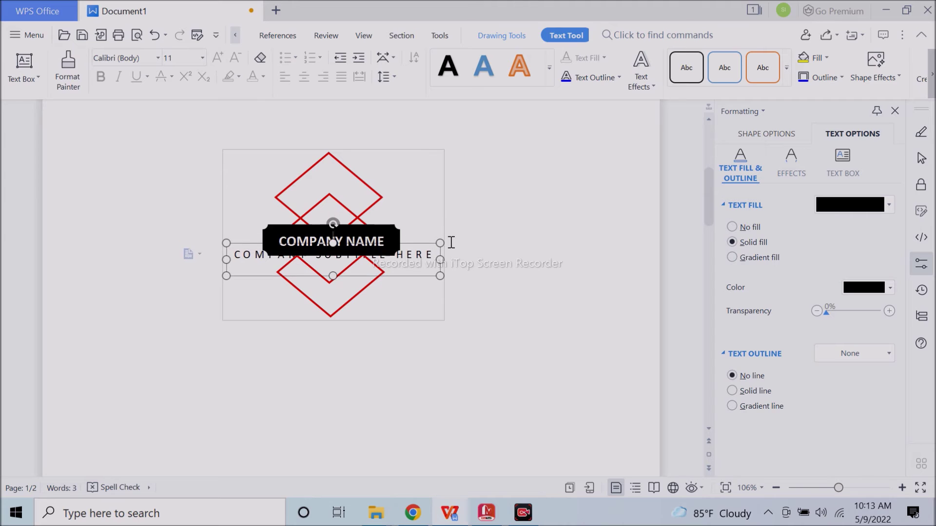
pyautogui.press('Down')
pyautogui.press('Down')
pyautogui.press('Down')
pyautogui.press('Down')
pyautogui.press('Down')
pyautogui.press('Down')
pyautogui.press('Down')
pyautogui.press('Down')
pyautogui.press('Down')
pyautogui.press('Down')
pyautogui.click(521, 273)
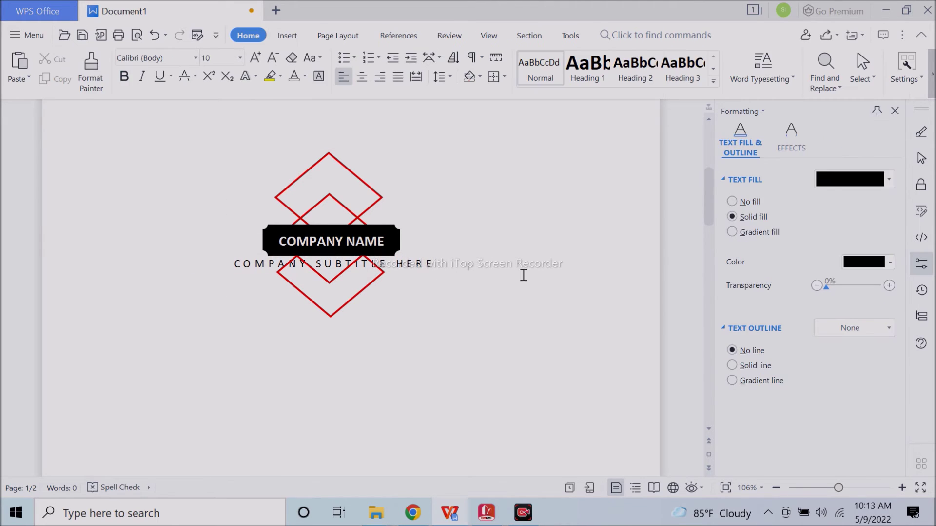
# - Give the subtitle box a solid white fill
pyautogui.click(427, 263)
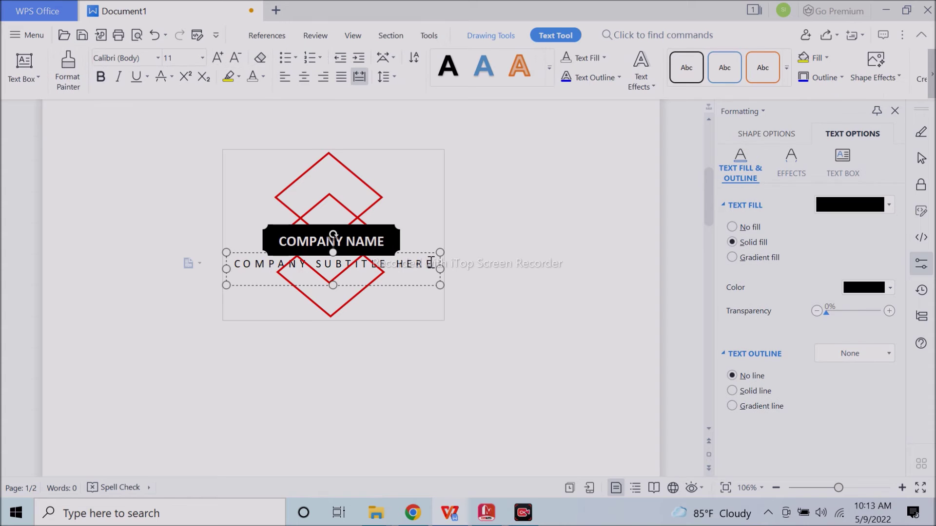
pyautogui.click(761, 133)
pyautogui.click(762, 241)
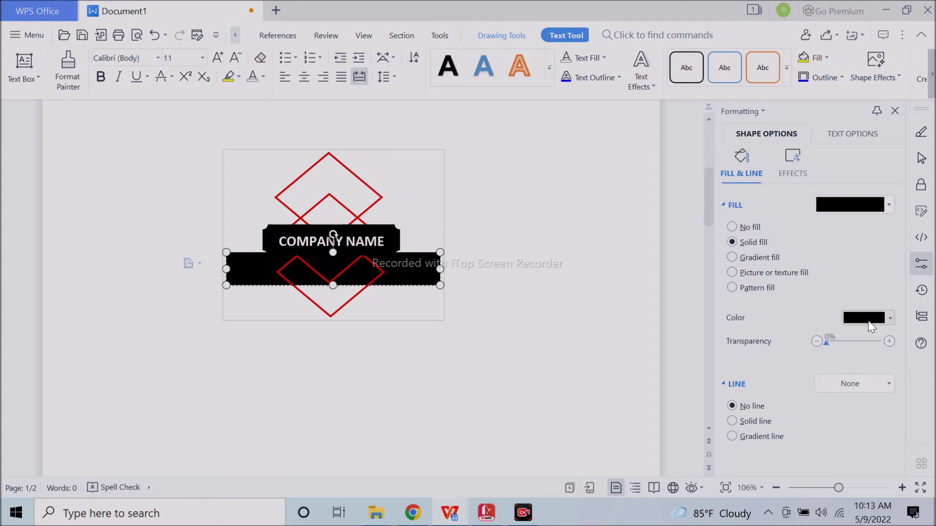
pyautogui.click(865, 318)
pyautogui.click(807, 178)
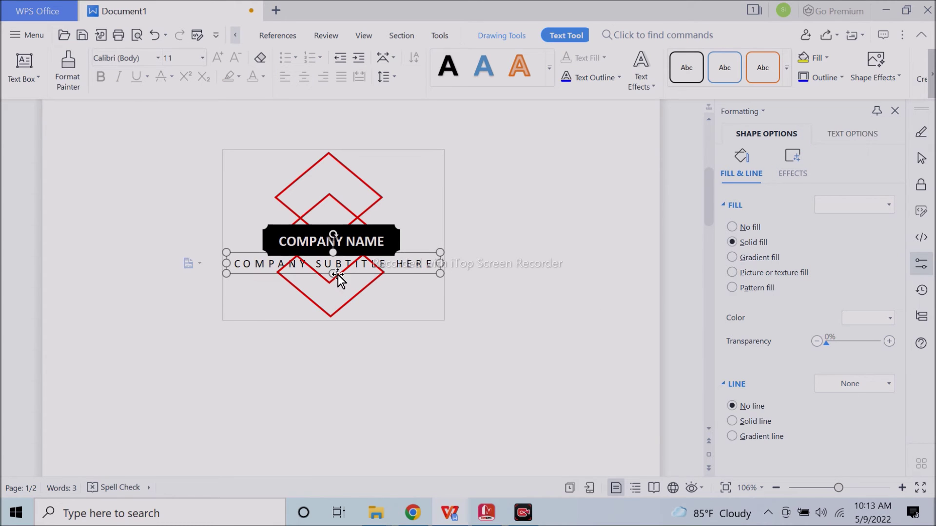
pyautogui.click(530, 276)
# - Delete all of the COMPANY SUBTITLE HERE text
pyautogui.click(409, 263)
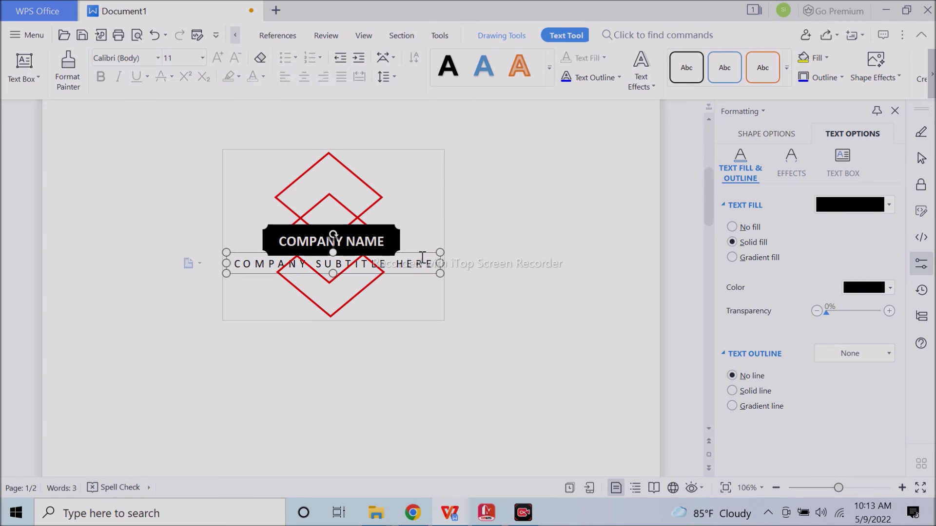
pyautogui.click(419, 263)
pyautogui.hotkey('ctrl', 'a')
pyautogui.press('Delete')
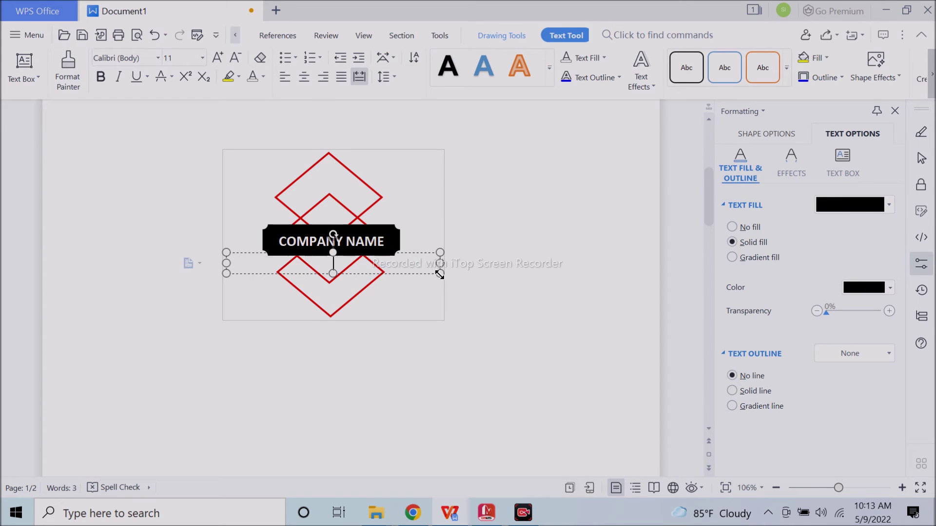
pyautogui.click(425, 258)
pyautogui.click(487, 257)
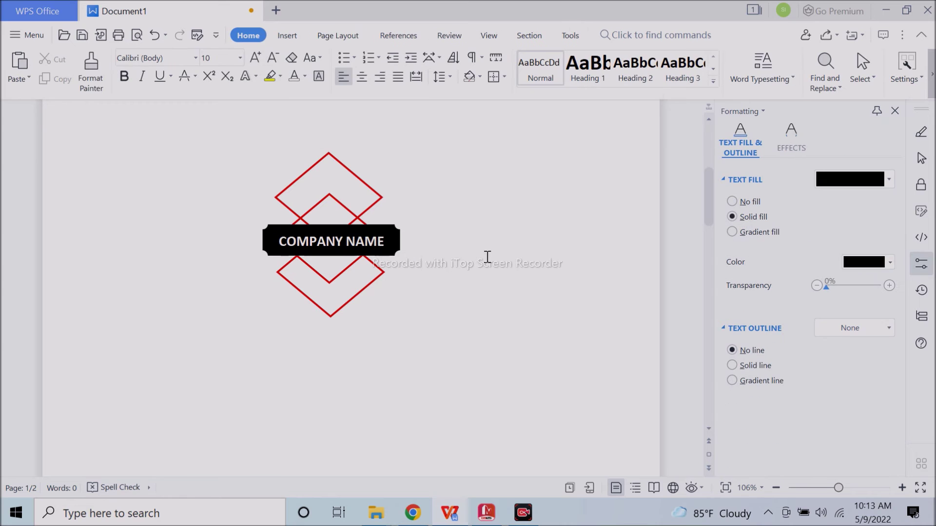
pyautogui.click(368, 244)
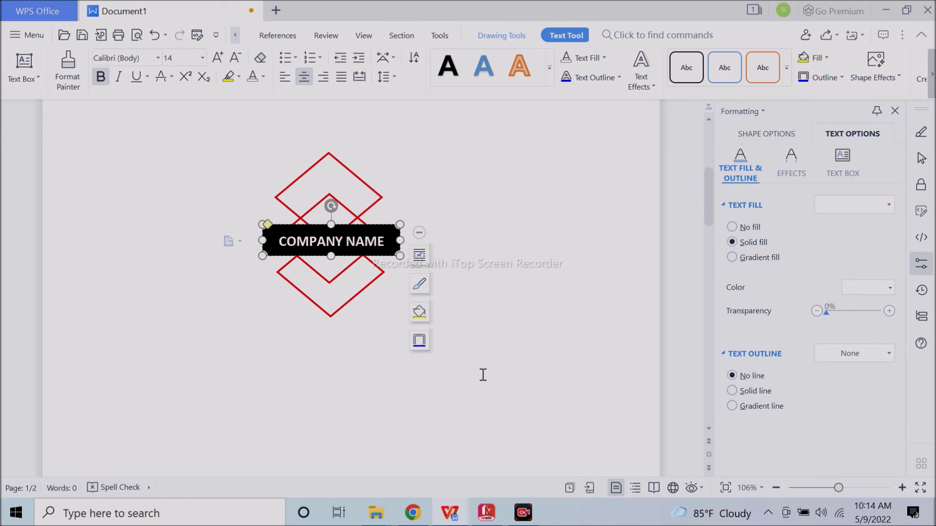
# - Enlarge the red diamond group and move the COMPANY NAME banner to its left
pyautogui.click(359, 178)
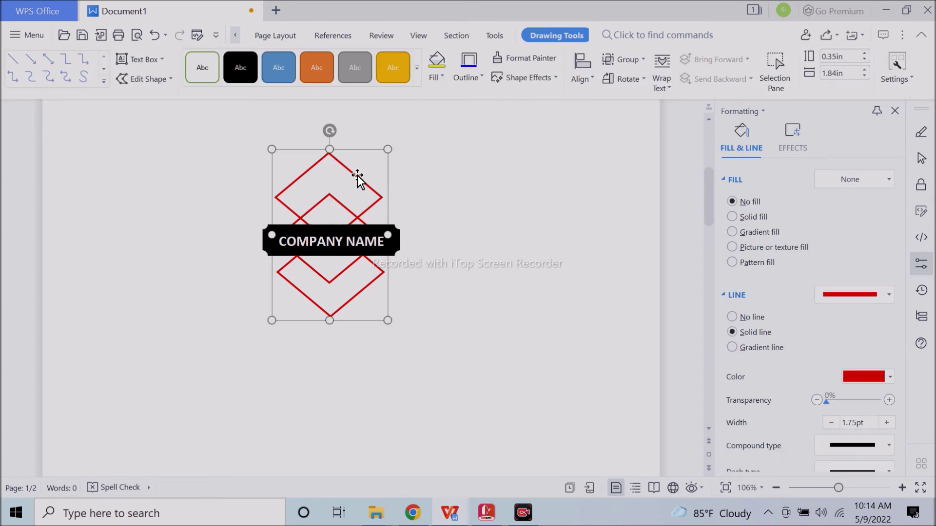
pyautogui.moveTo(386, 319); pyautogui.dragTo(433, 361)
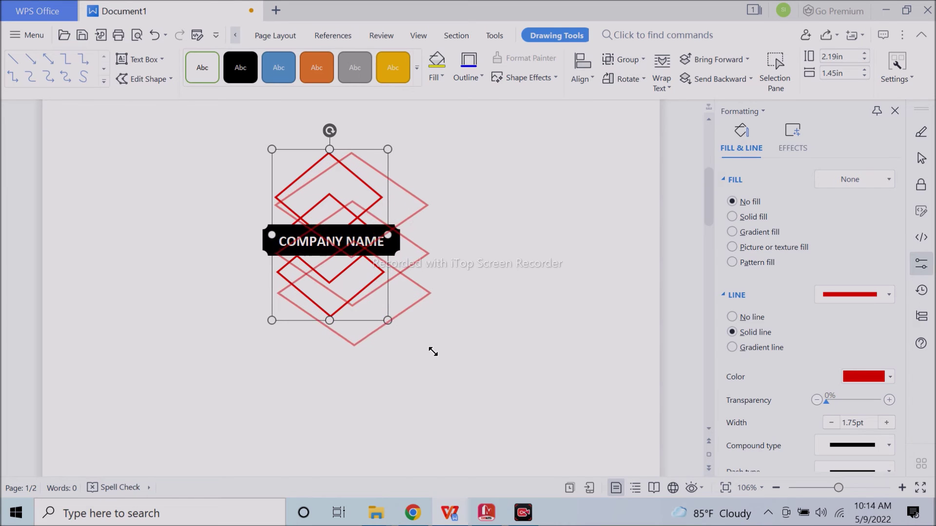
pyautogui.click(513, 348)
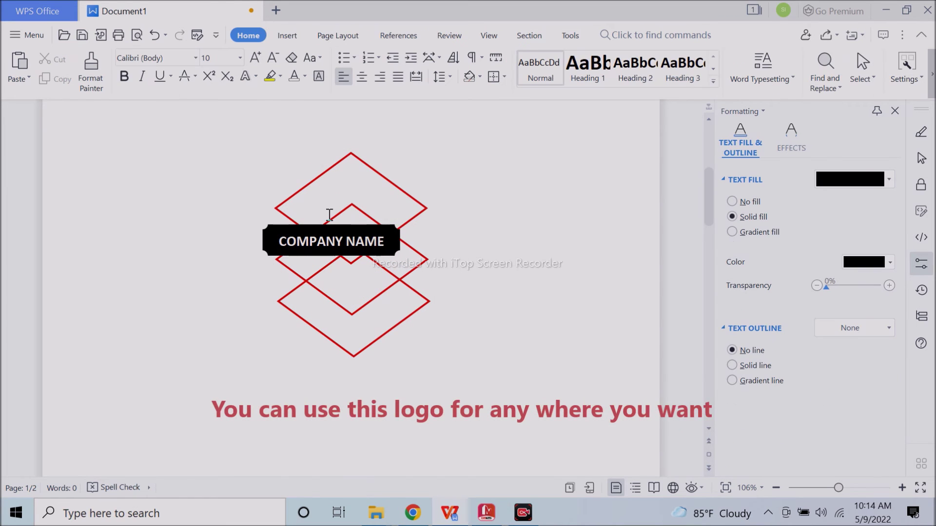
pyautogui.click(334, 232)
pyautogui.moveTo(333, 232); pyautogui.dragTo(206, 284)
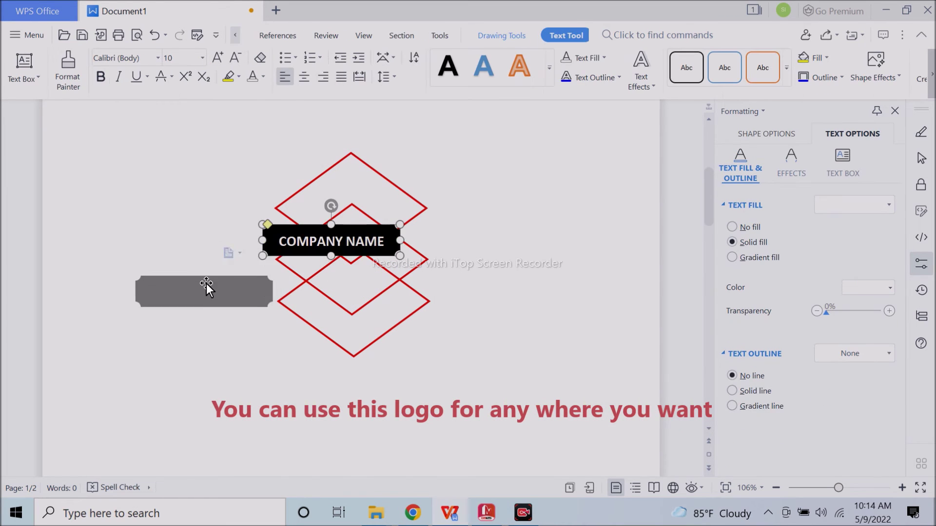
# - Make the diamonds taller, to about 3.12 by 2.02 in, and bring the banner back onto them
pyautogui.click(418, 296)
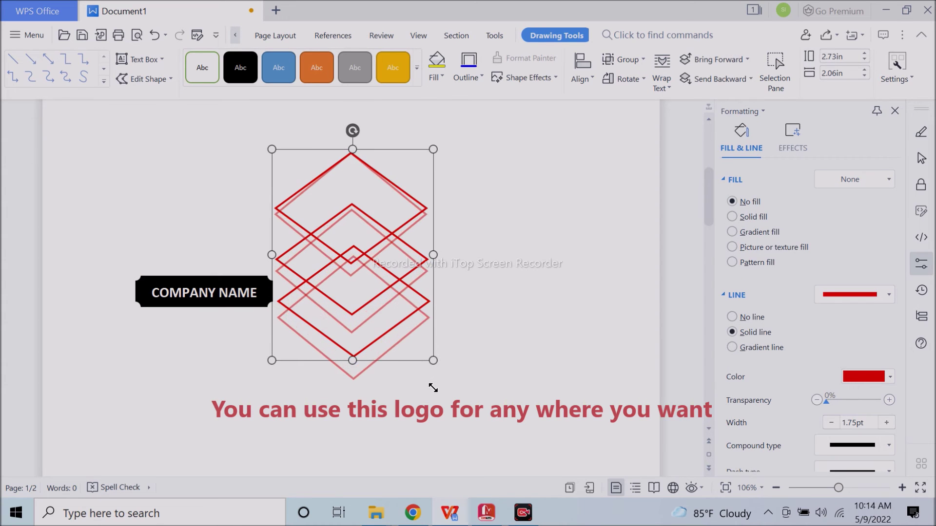
pyautogui.moveTo(432, 376); pyautogui.dragTo(430, 393)
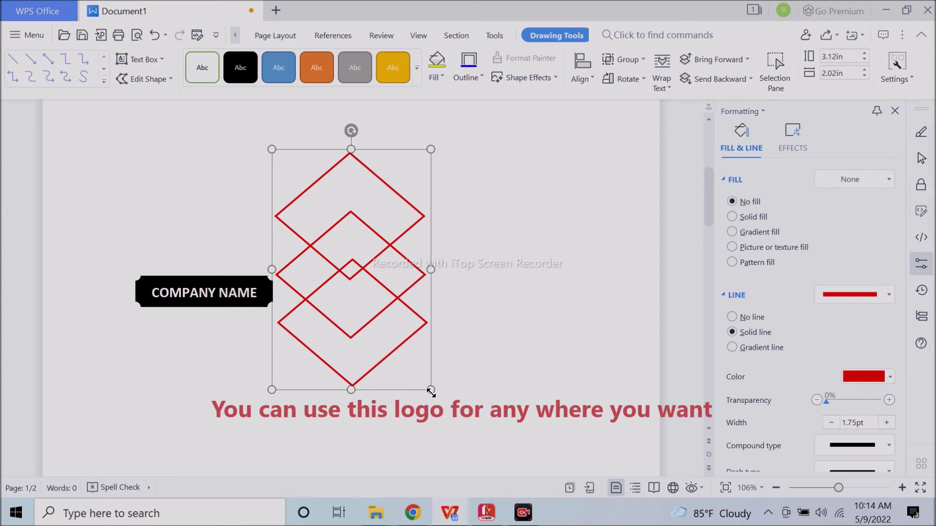
pyautogui.click(248, 280)
pyautogui.moveTo(313, 279); pyautogui.dragTo(449, 262)
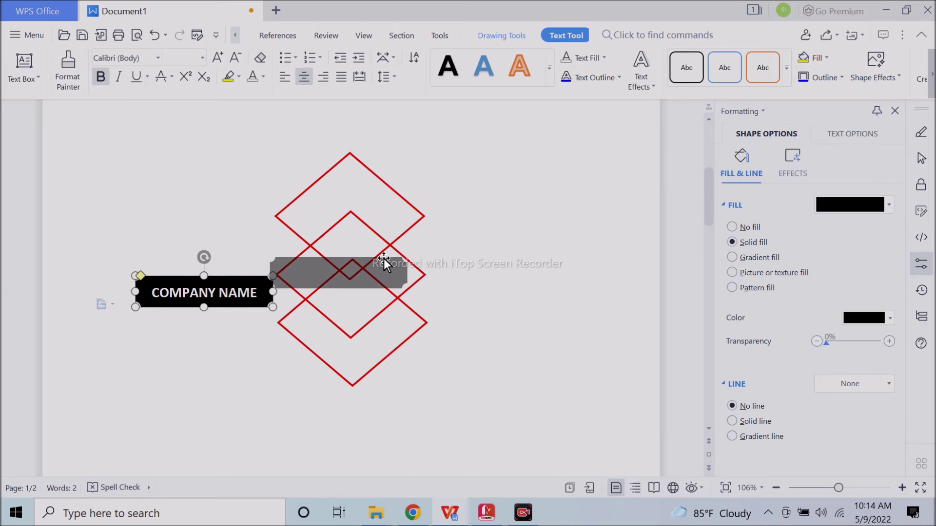
# - Shrink the COMPANY NAME banner slightly and centre it across the middle of the diamonds
pyautogui.moveTo(408, 291); pyautogui.dragTo(488, 303)
pyautogui.moveTo(444, 258); pyautogui.dragTo(413, 254)
pyautogui.moveTo(457, 297); pyautogui.dragTo(446, 291)
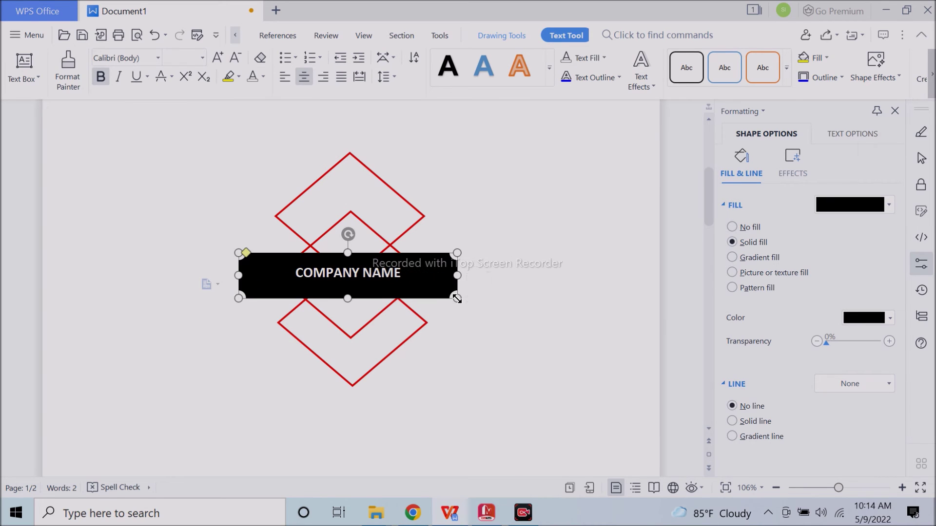
pyautogui.moveTo(420, 254); pyautogui.dragTo(427, 253)
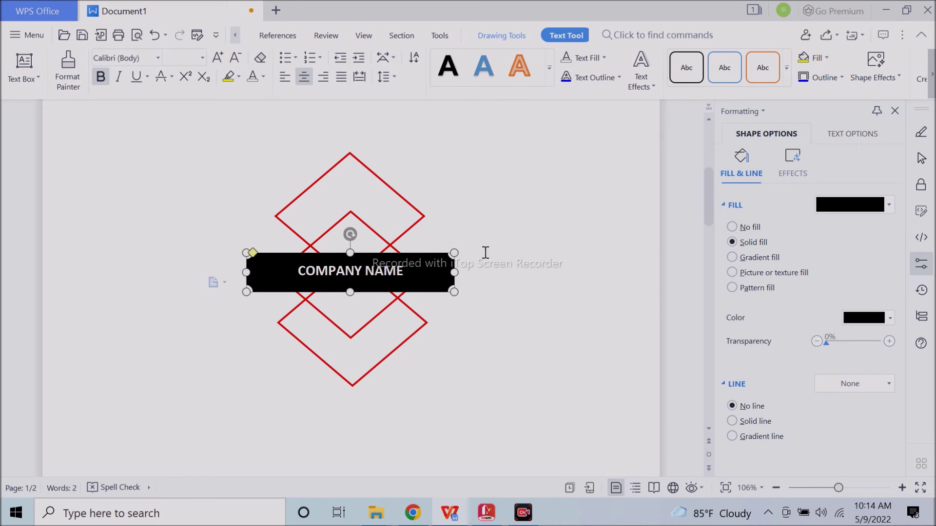
pyautogui.click(484, 251)
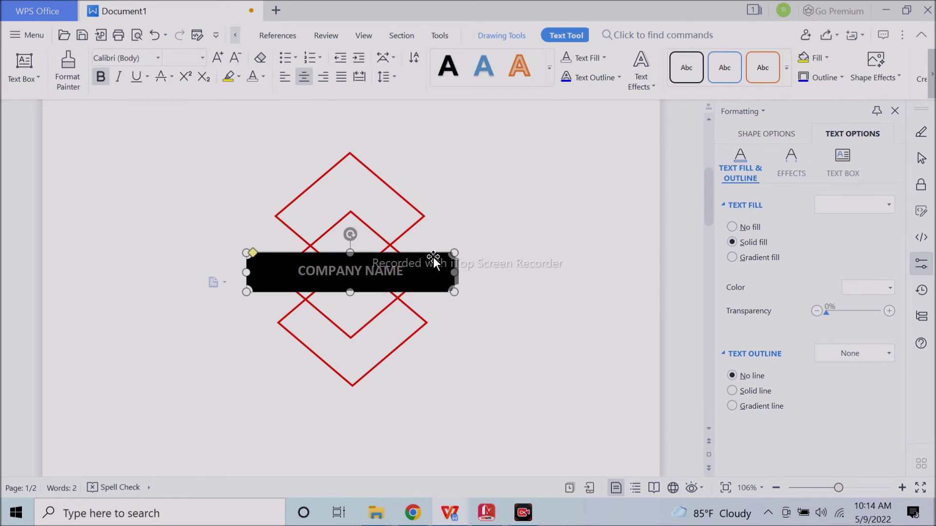
pyautogui.moveTo(428, 257); pyautogui.dragTo(434, 261)
pyautogui.press('Down')
pyautogui.press('Down')
pyautogui.press('Down')
pyautogui.press('Down')
pyautogui.press('Down')
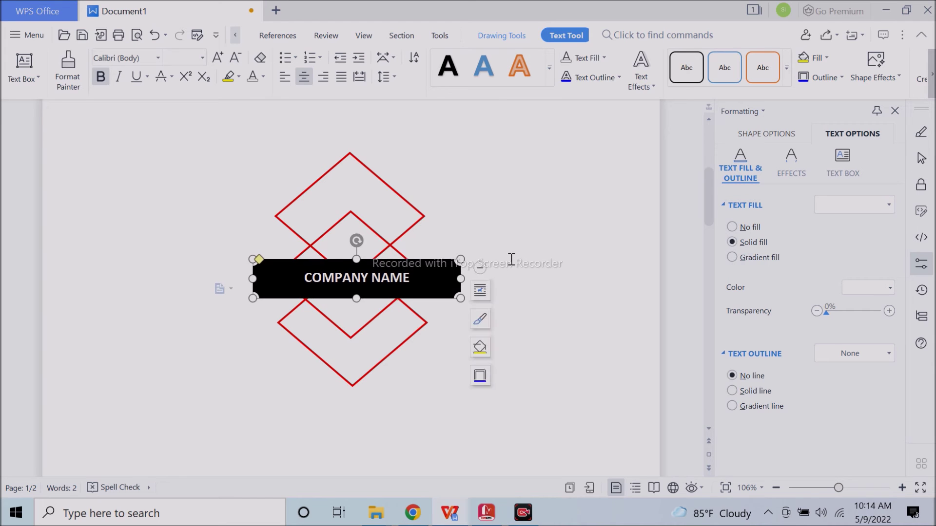
pyautogui.click(528, 260)
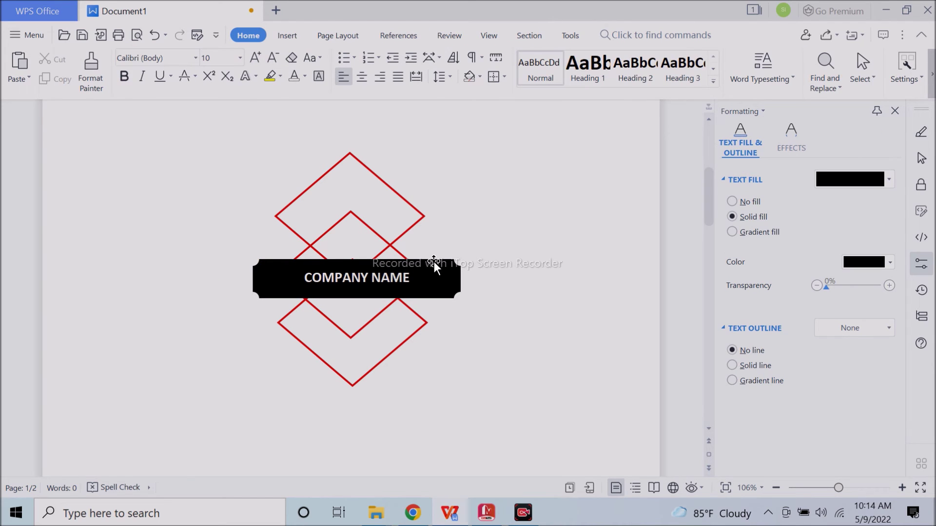
pyautogui.click(434, 262)
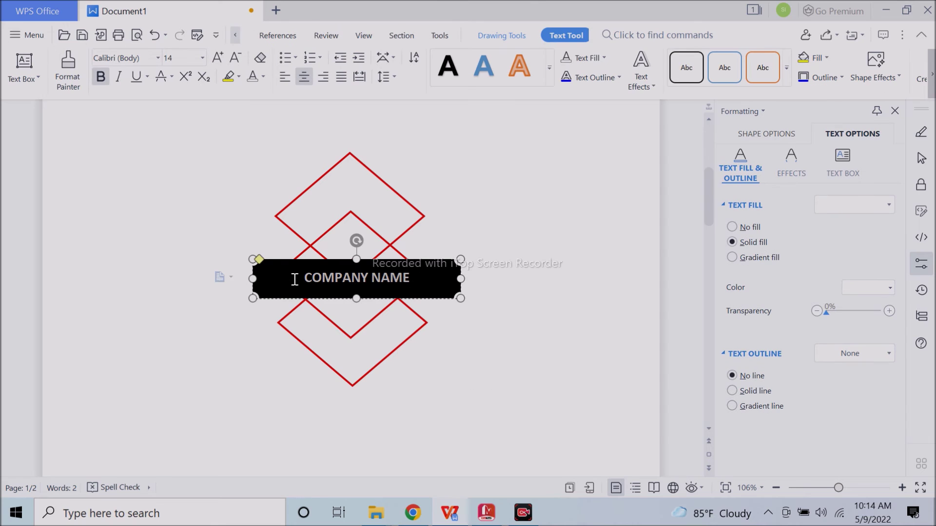
# - Raise the COMPANY NAME font size to 20
pyautogui.click(217, 57)
pyautogui.click(217, 57)
pyautogui.click(217, 57)
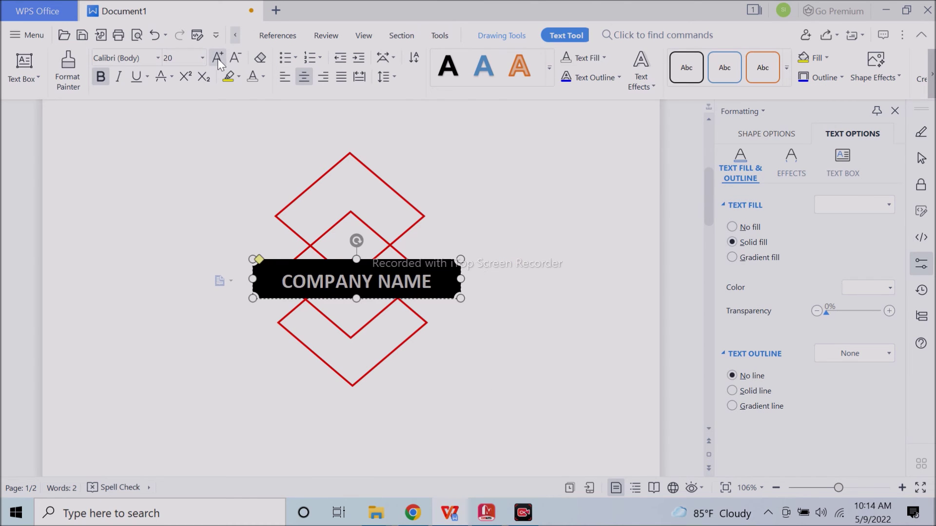
pyautogui.click(500, 177)
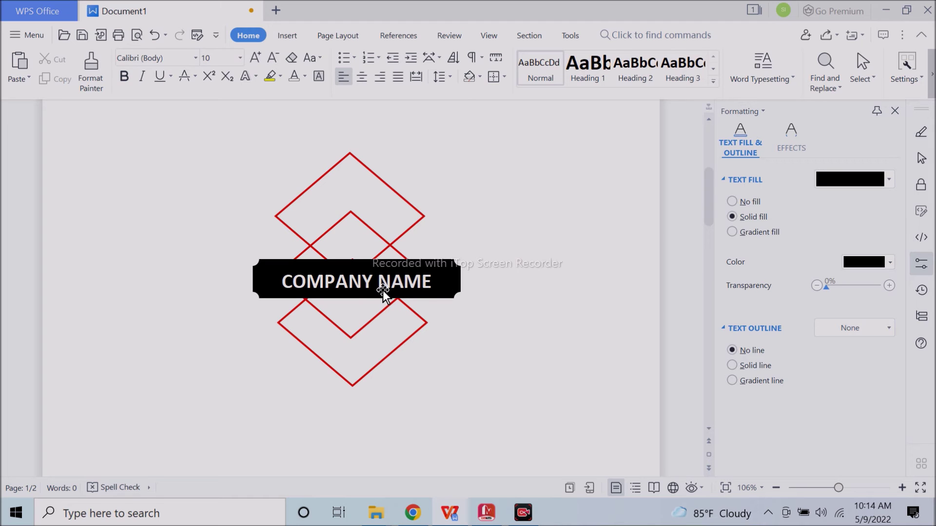
# - Make the banner taller and type a COMPANY SUBTITLE HERE line under COMPANY NAME
pyautogui.click(383, 262)
pyautogui.moveTo(357, 260); pyautogui.dragTo(359, 242)
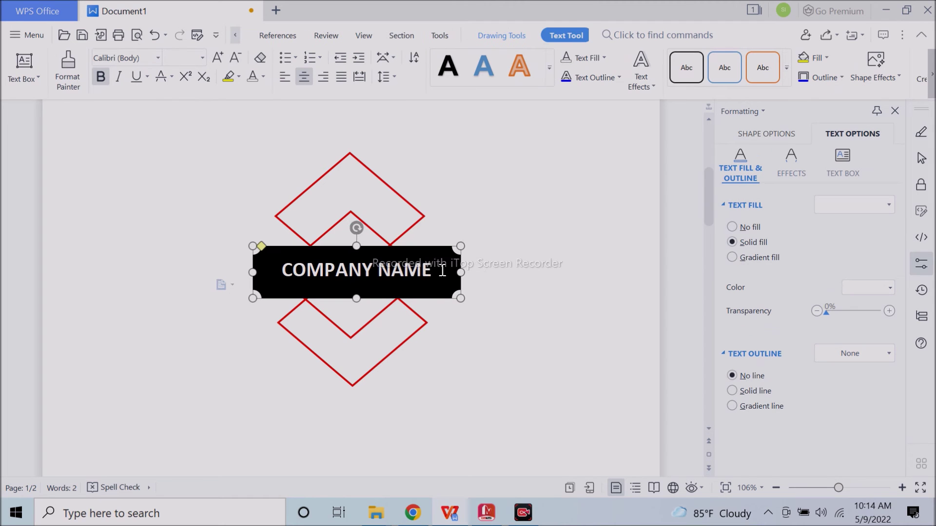
pyautogui.click(426, 287)
pyautogui.write('sun')
pyautogui.press('BackSpace')
pyautogui.write('btitle here')
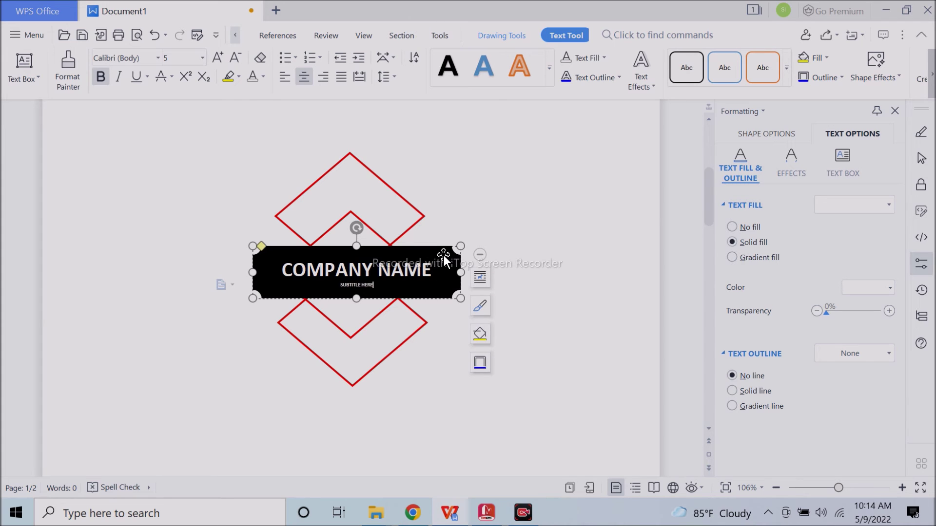
pyautogui.click(337, 286)
pyautogui.write('pany')
# - Set the subtitle to 8 pt with Distributed alignment across the banner
pyautogui.tripleClick(259, 286)
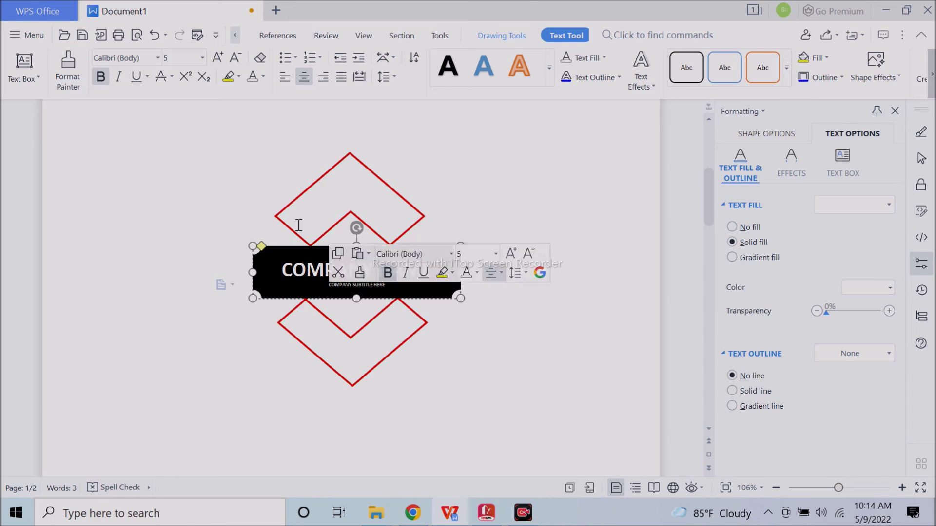
pyautogui.click(219, 57)
pyautogui.click(219, 57)
pyautogui.click(219, 57)
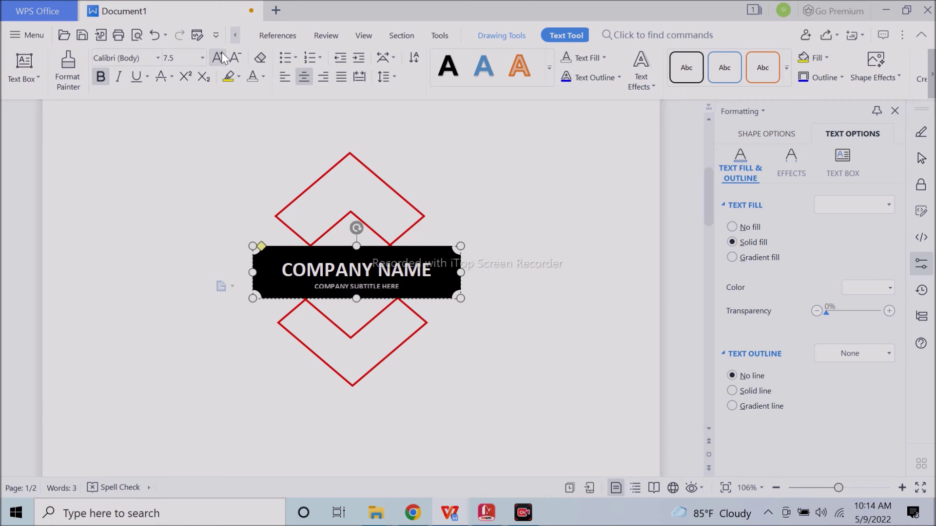
pyautogui.click(222, 54)
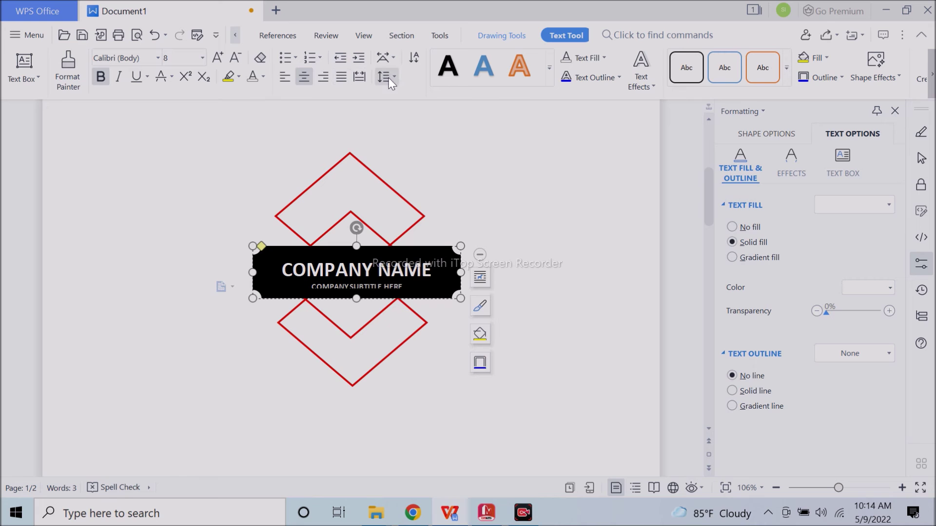
pyautogui.click(345, 80)
# - Nudge the banner up slightly, then select the red diamond shapes
pyautogui.click(564, 248)
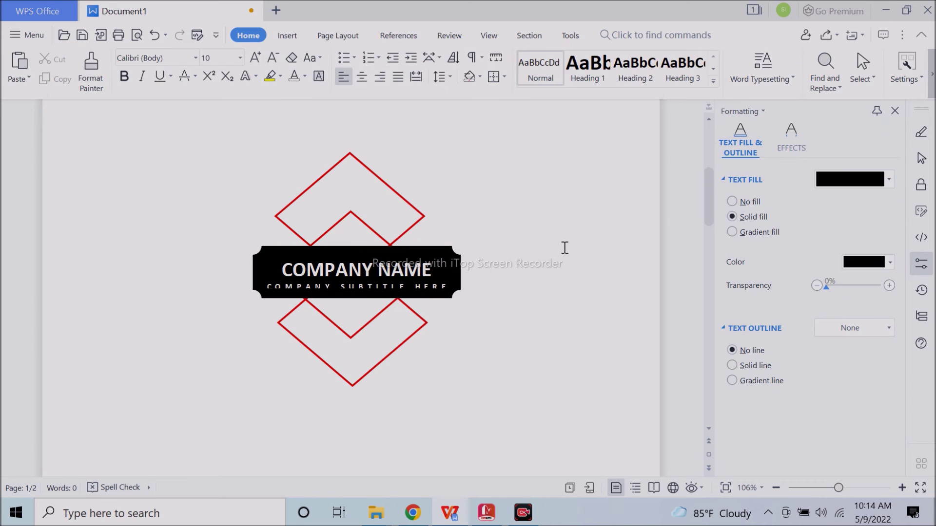
pyautogui.click(378, 283)
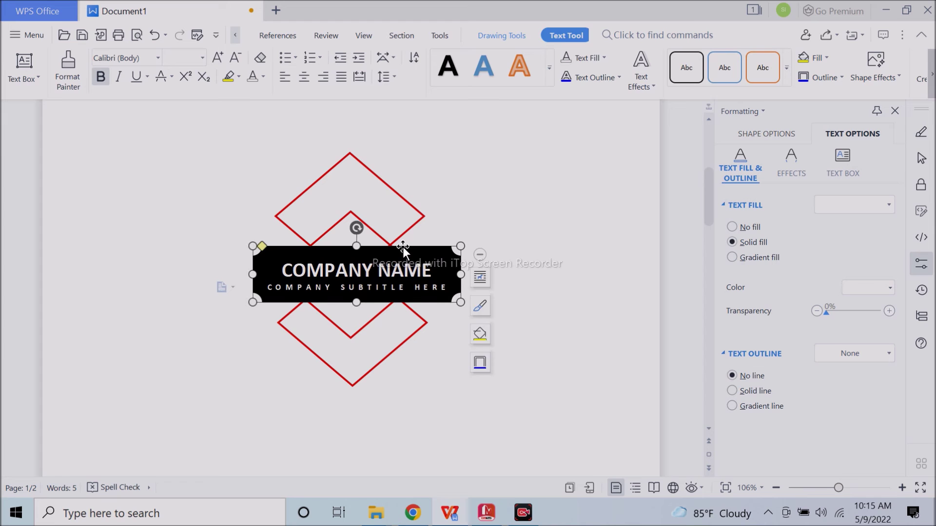
pyautogui.moveTo(402, 248); pyautogui.dragTo(403, 247)
pyautogui.click(531, 281)
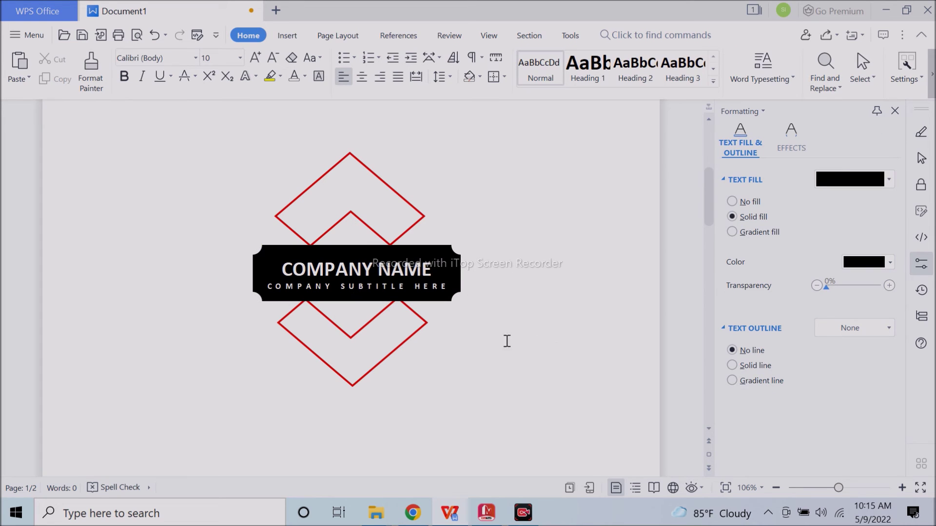
pyautogui.click(441, 251)
pyautogui.click(558, 298)
pyautogui.keyDown('ctrl'); pyautogui.scroll(-1, 535, 306); pyautogui.keyUp('ctrl')
pyautogui.keyDown('ctrl'); pyautogui.scroll(-3, 535, 306); pyautogui.keyUp('ctrl')
pyautogui.keyDown('ctrl'); pyautogui.scroll(-1, 535, 306); pyautogui.keyUp('ctrl')
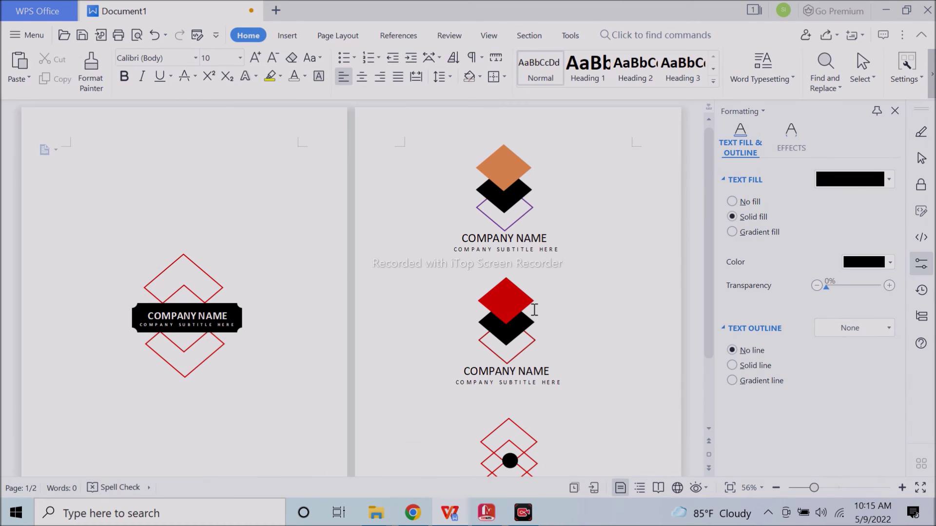
pyautogui.click(201, 277)
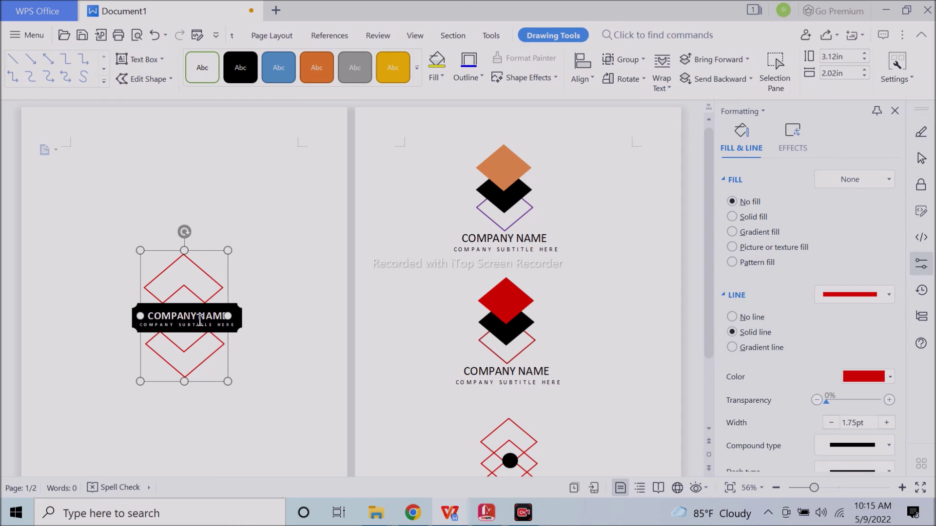
# - Group the red diamonds with the COMPANY NAME banner and move the logo to the page top
pyautogui.keyDown('shift'); pyautogui.click(239, 316); pyautogui.keyUp('shift')
pyautogui.click(230, 213)
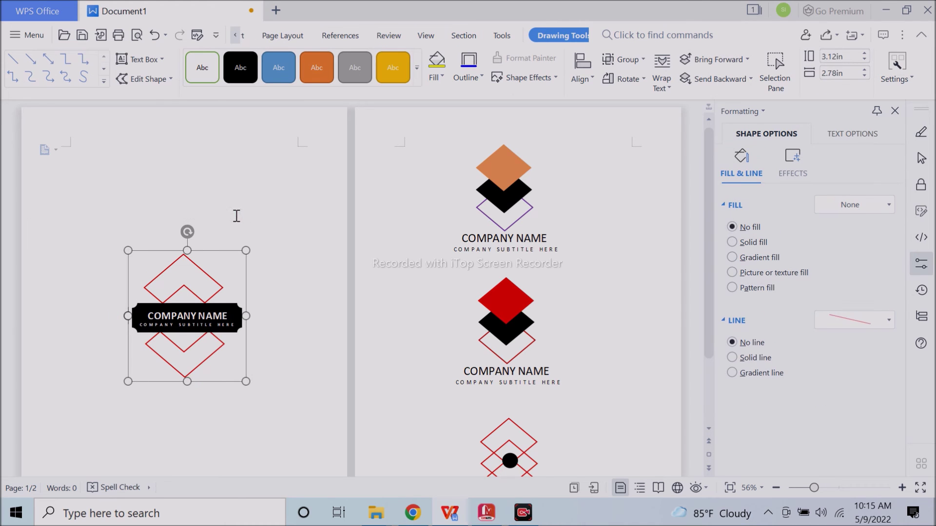
pyautogui.moveTo(224, 255); pyautogui.dragTo(225, 142)
pyautogui.click(301, 210)
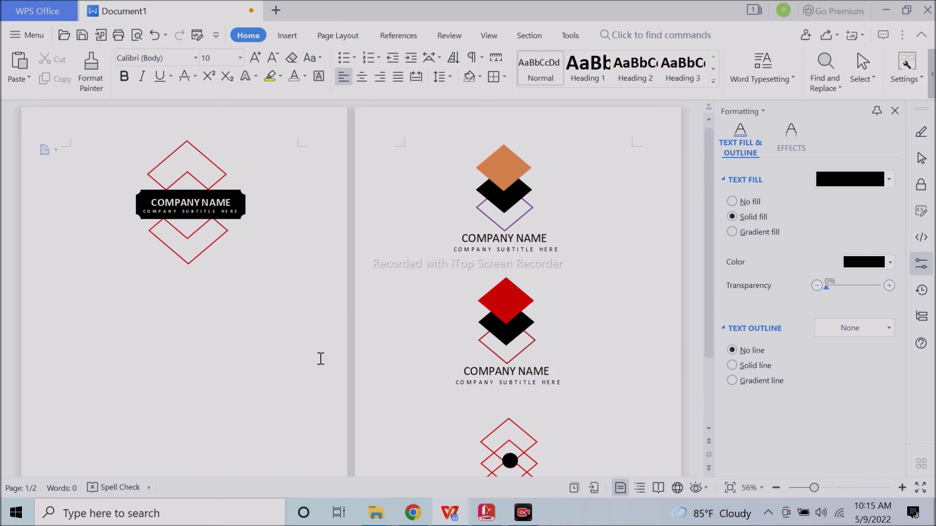
# - Inspect the logo banner and undo the last change
pyautogui.click(228, 188)
pyautogui.click(228, 191)
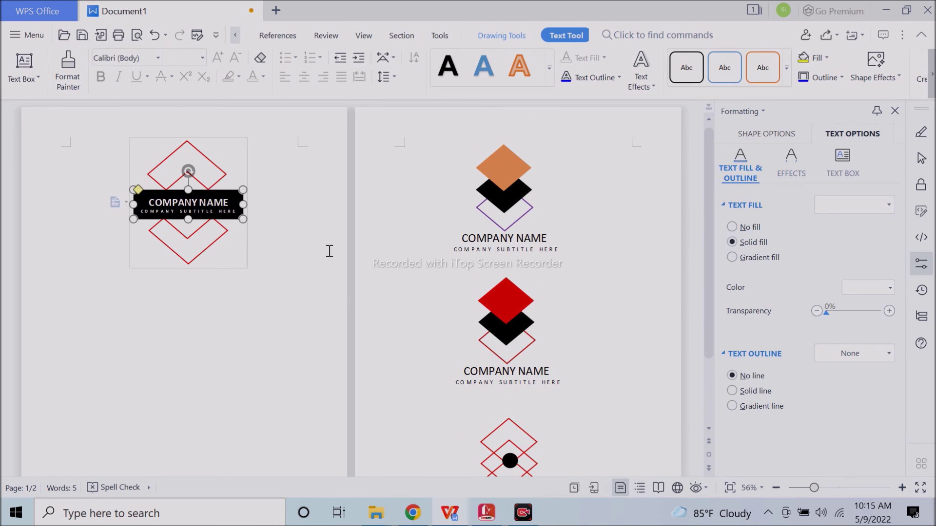
pyautogui.click(329, 251)
pyautogui.click(220, 197)
pyautogui.click(324, 285)
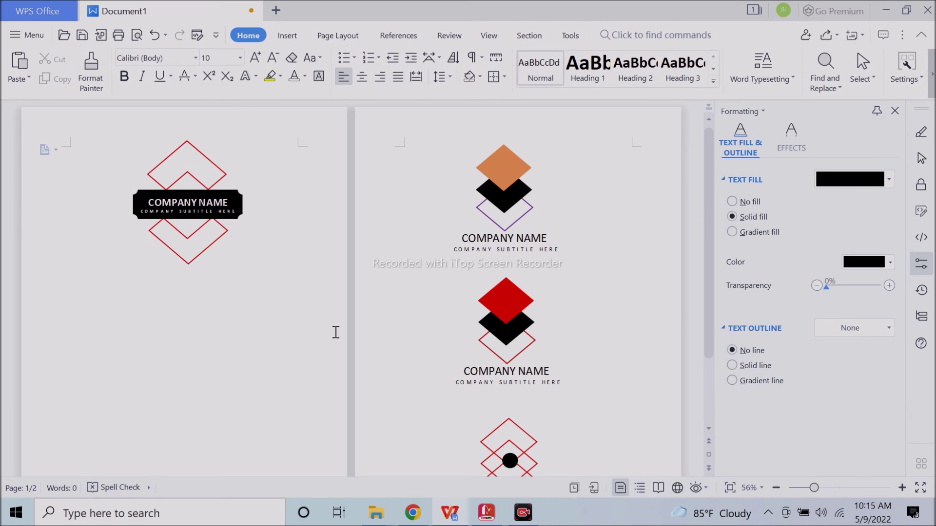
pyautogui.scroll(5, 340, 337)
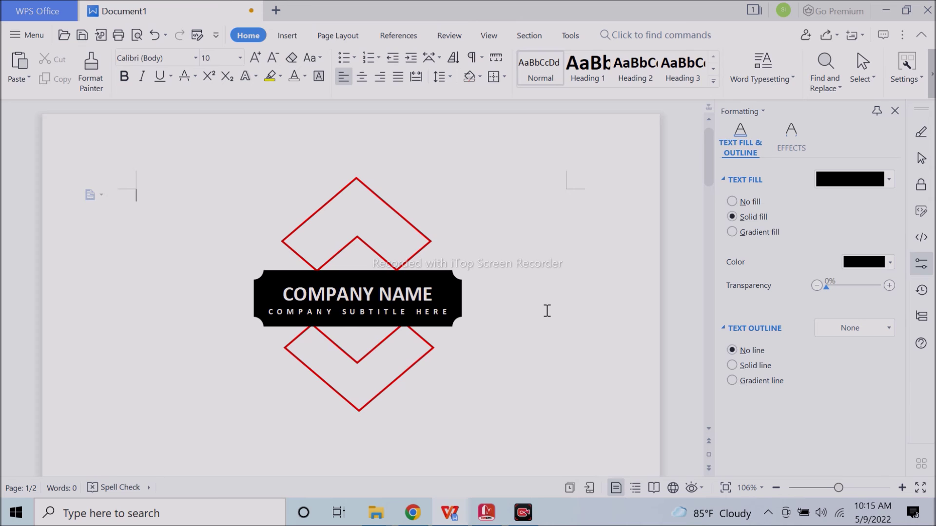
pyautogui.scroll(2, 476, 351)
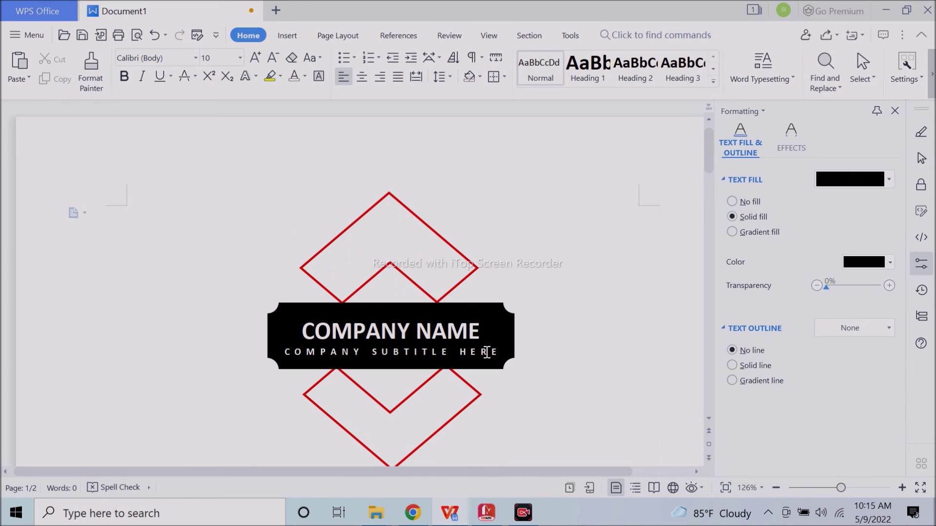
pyautogui.scroll(-4, 487, 352)
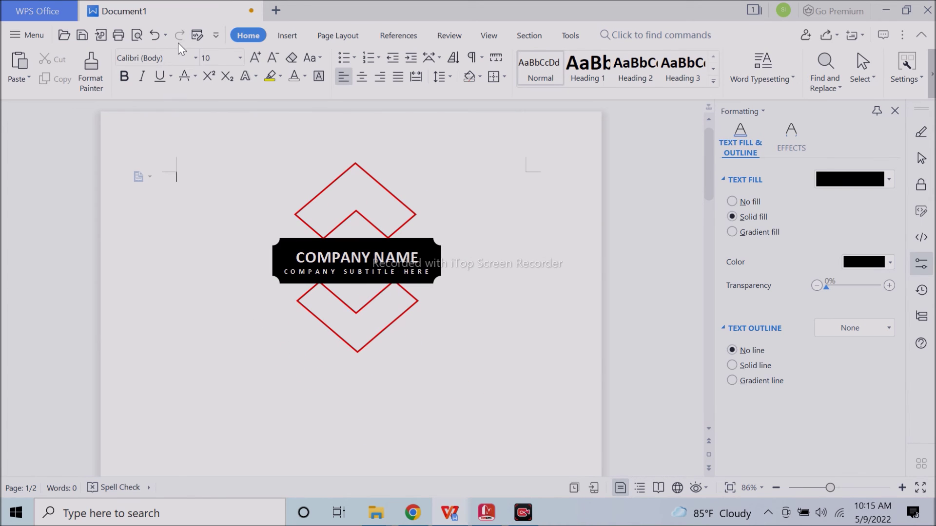
pyautogui.click(158, 37)
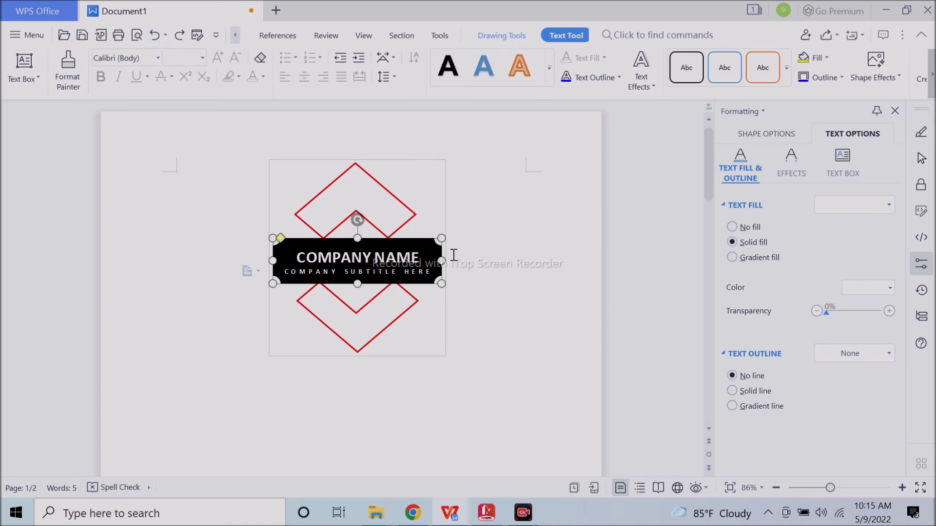
# - Raise the banner's bottom edge slightly so it sits tighter under the subtitle
pyautogui.click(499, 249)
pyautogui.click(405, 274)
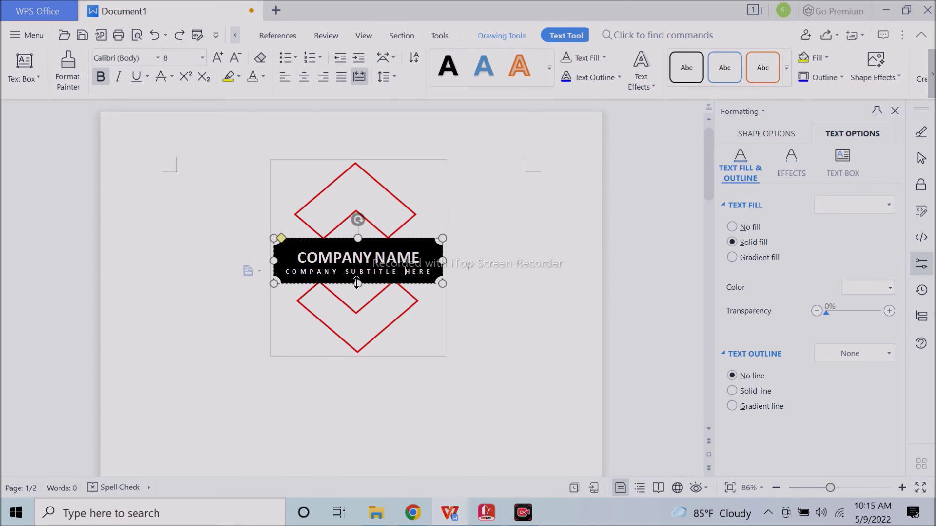
pyautogui.click(505, 290)
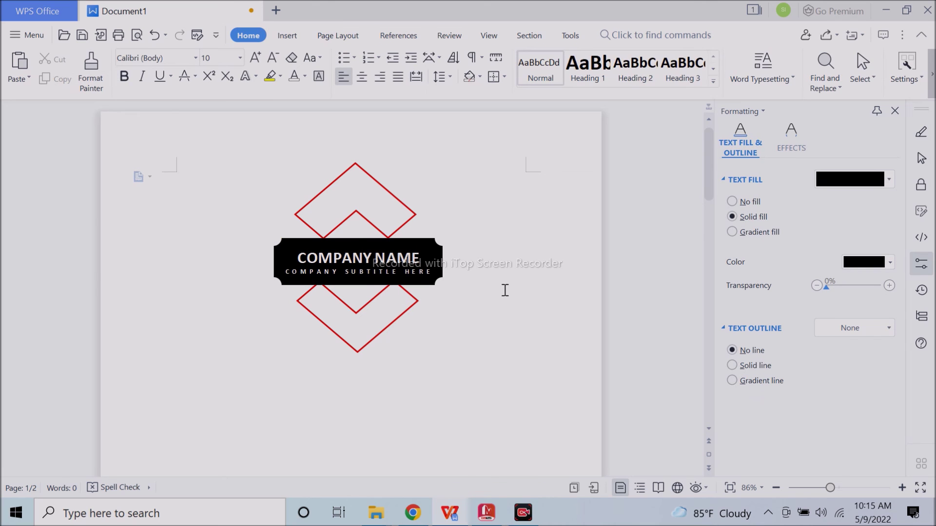
pyautogui.click(359, 280)
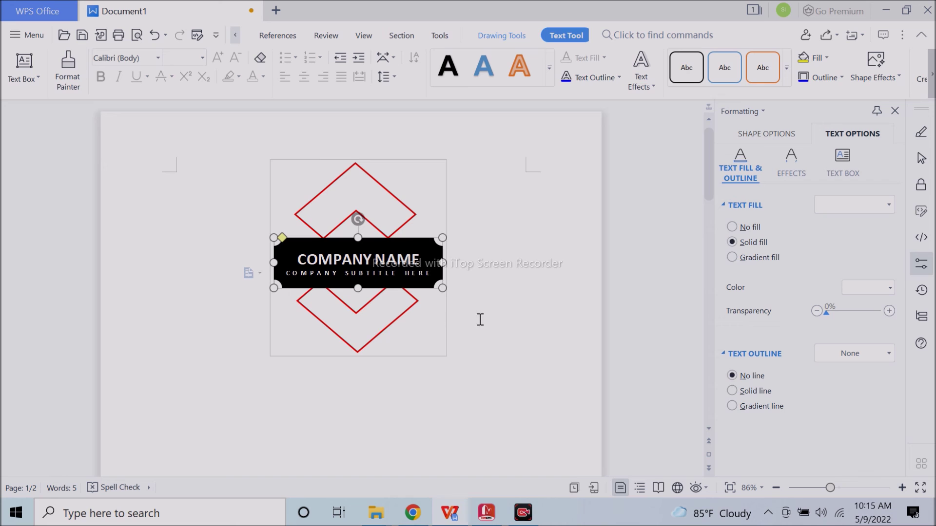
pyautogui.moveTo(359, 288); pyautogui.dragTo(361, 286)
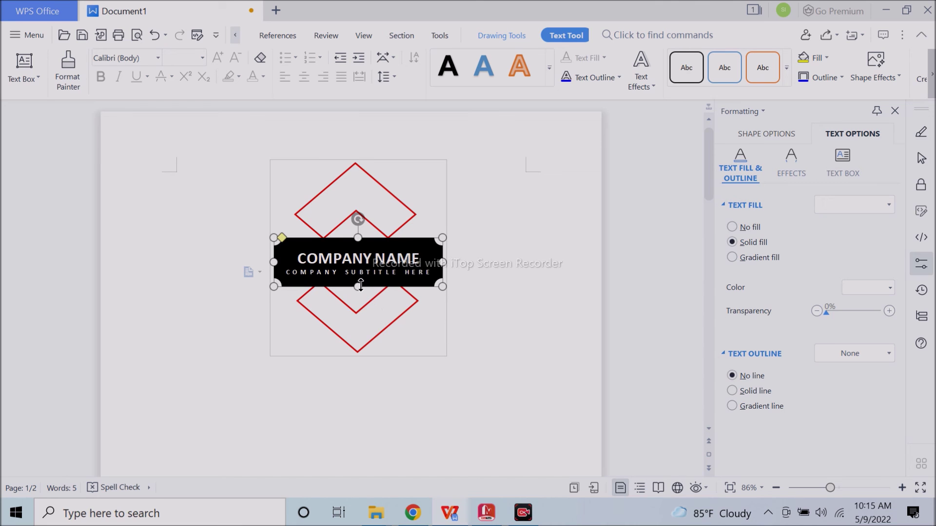
pyautogui.click(495, 290)
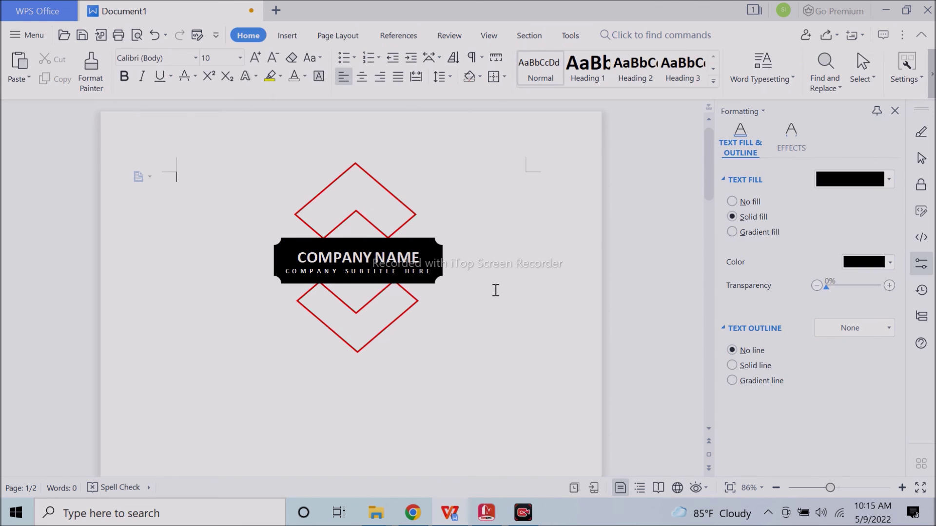
# - Scroll down and select the top logo on page 2
pyautogui.click(358, 264)
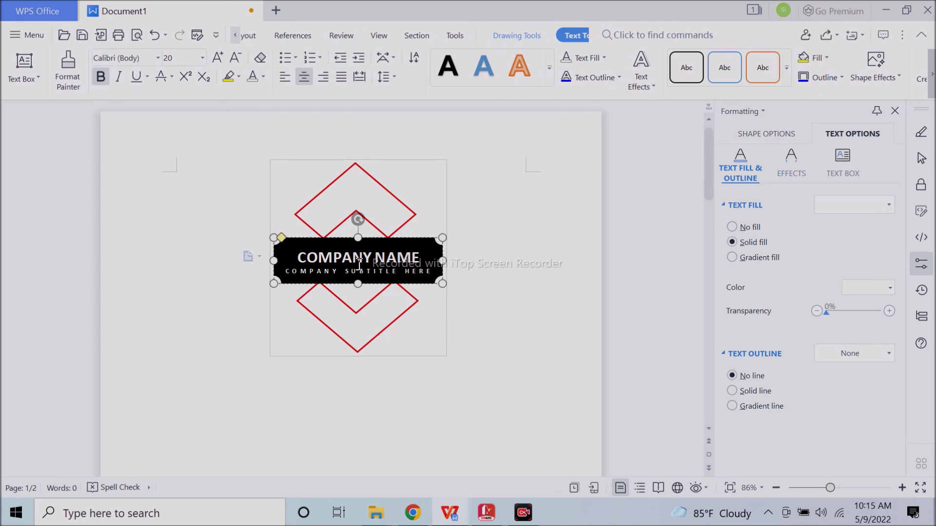
pyautogui.click(478, 294)
pyautogui.scroll(-1, 482, 295)
pyautogui.scroll(-3, 482, 295)
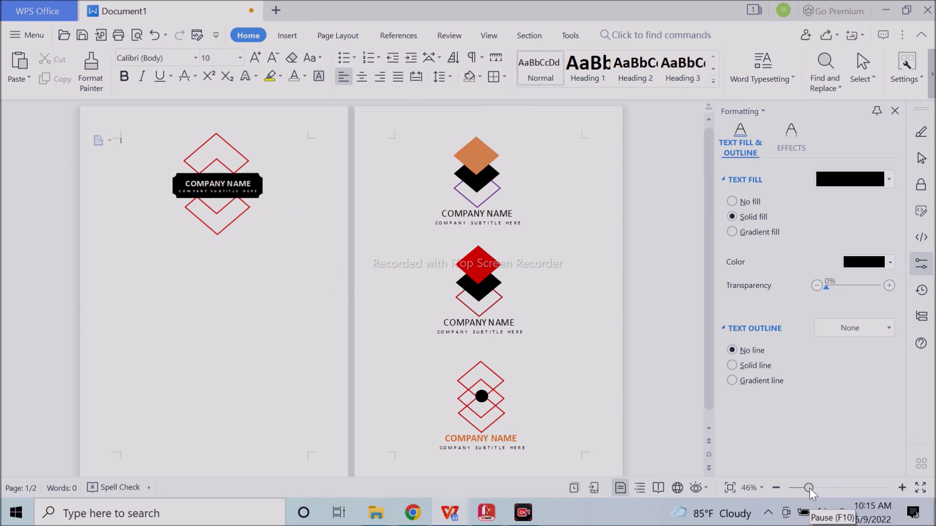
pyautogui.click(493, 205)
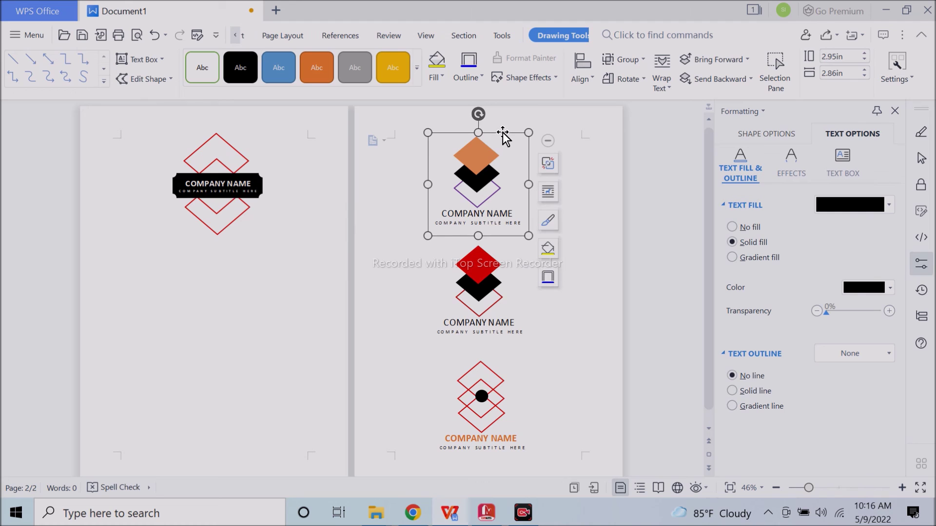
# - Open Save as Picture for the orange-and-black diamond logo group and expand the file-type list
pyautogui.keyDown('ctrl'); pyautogui.scroll(6, 560, 365); pyautogui.keyUp('ctrl')
pyautogui.scroll(-4, 546, 356)
pyautogui.scroll(-3, 463, 243)
pyautogui.scroll(2, 409, 180)
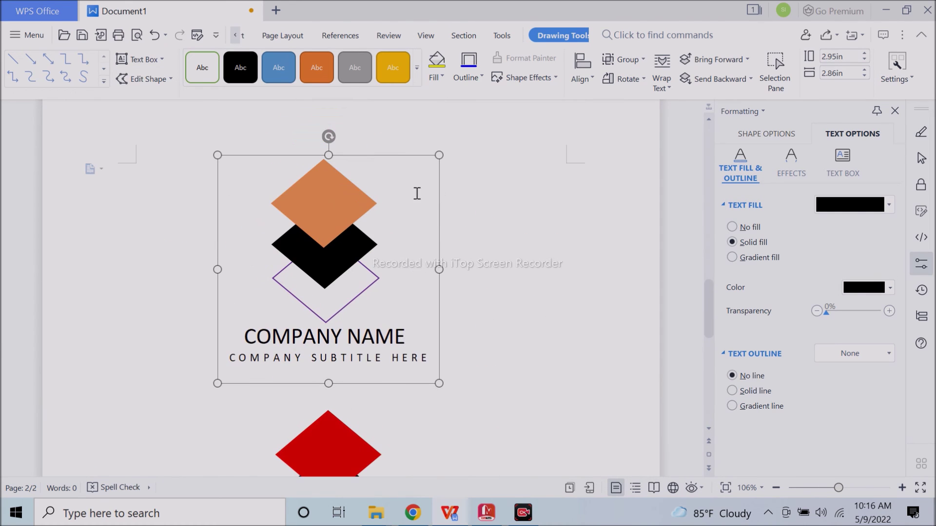
pyautogui.click(403, 157)
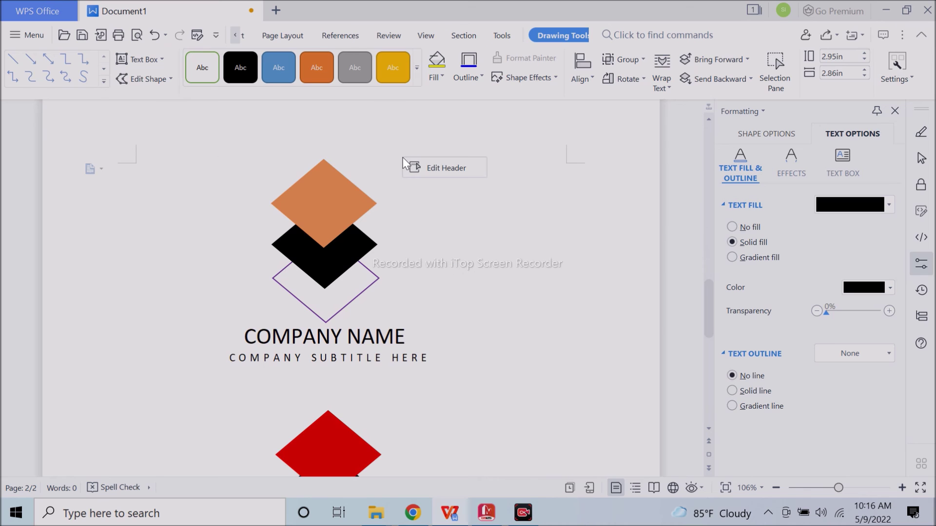
pyautogui.click(380, 203)
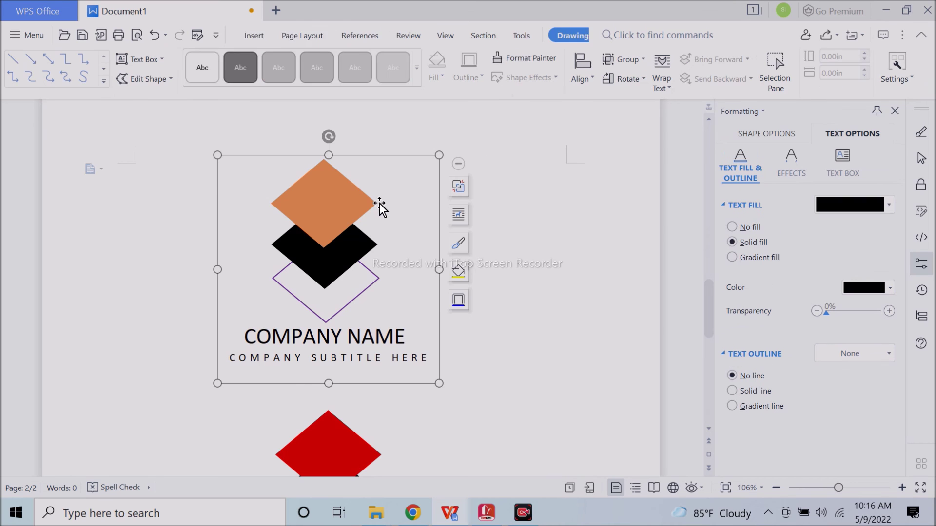
pyautogui.rightClick(411, 157)
pyautogui.click(466, 445)
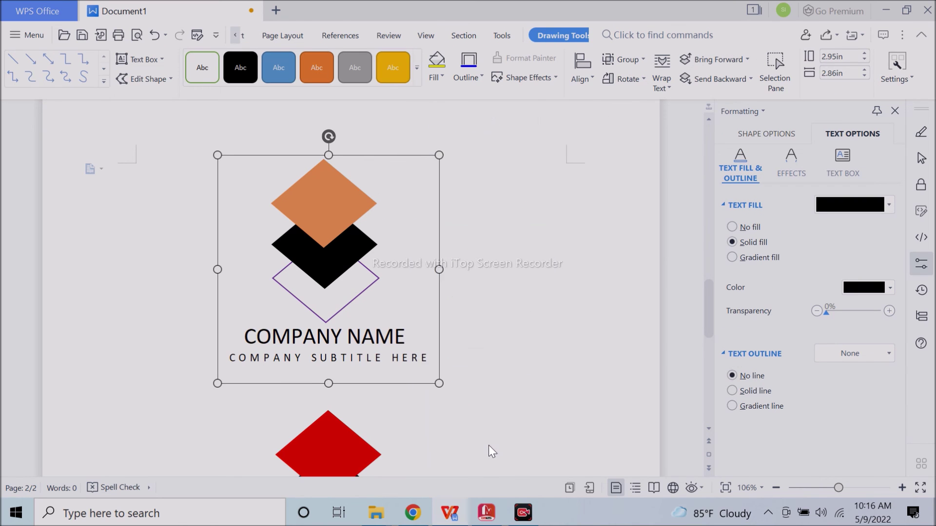
pyautogui.click(442, 439)
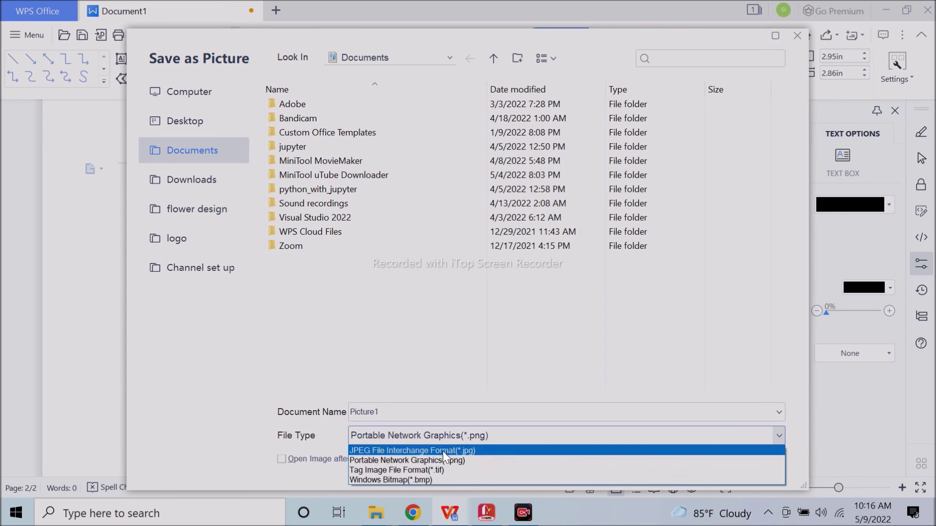
# - Save the logo as a PNG named 'logo1' in the logo folder
pyautogui.click(461, 448)
pyautogui.click(503, 440)
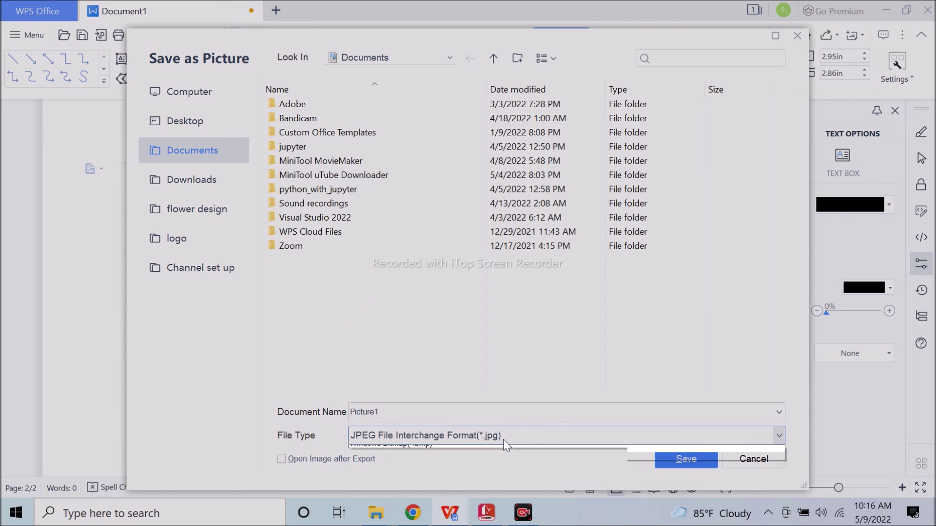
pyautogui.click(490, 458)
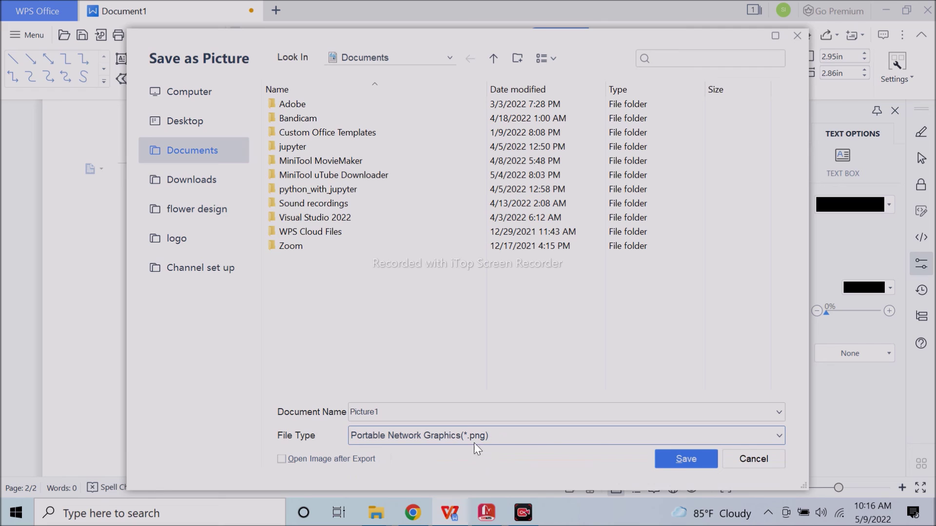
pyautogui.click(187, 238)
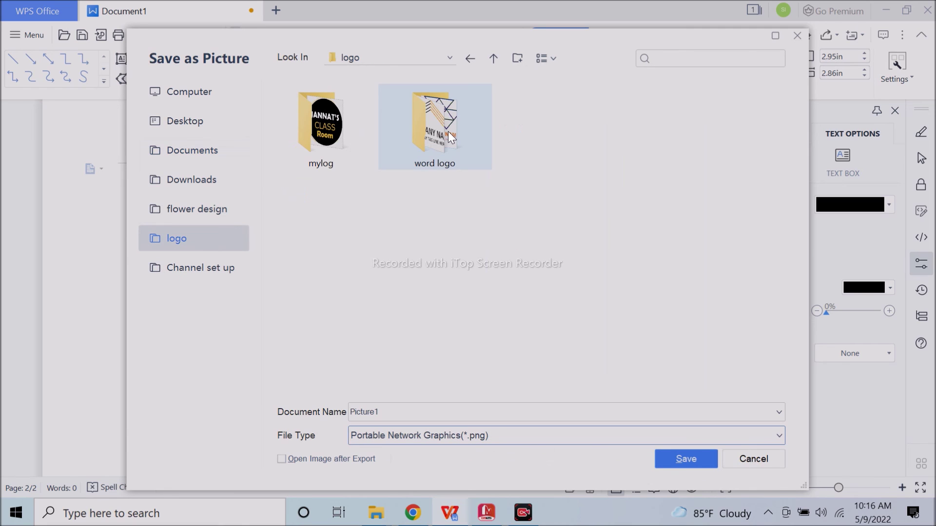
pyautogui.doubleClick(454, 412)
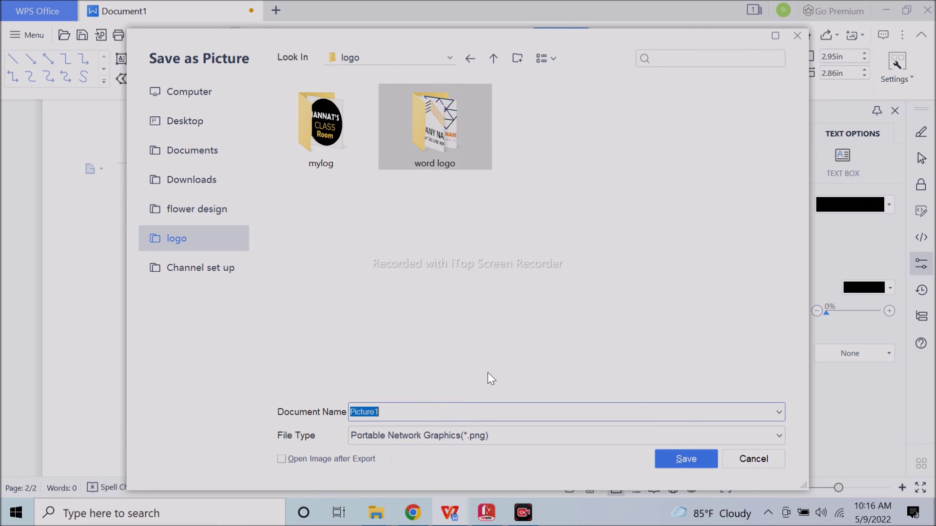
pyautogui.write('logo')
pyautogui.write('1')
pyautogui.press('Return')
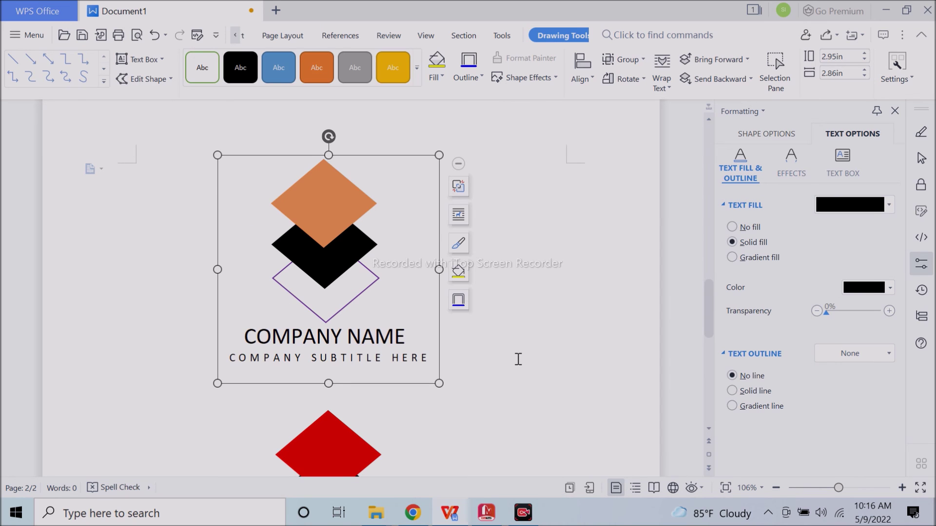
pyautogui.click(489, 371)
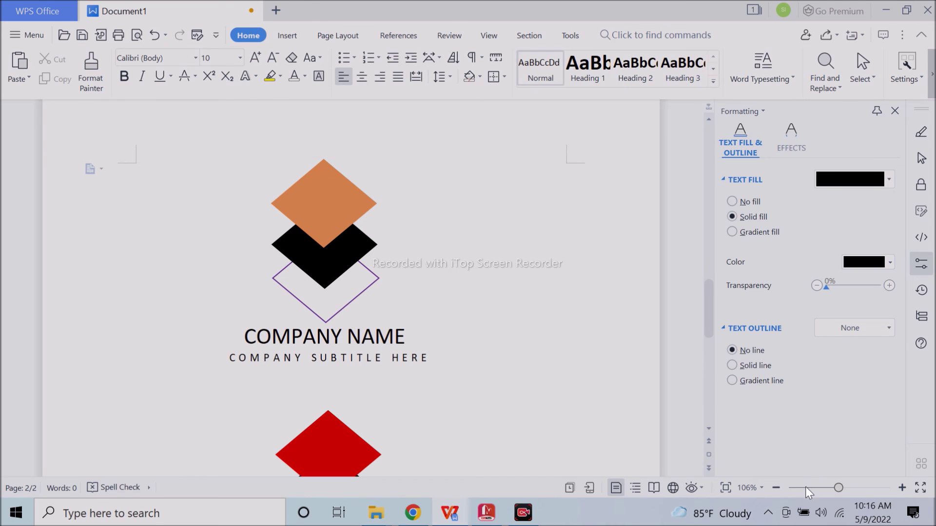
# - Create a blank Document2 and drag the exported logo PNG into it from File Explorer
pyautogui.click(274, 11)
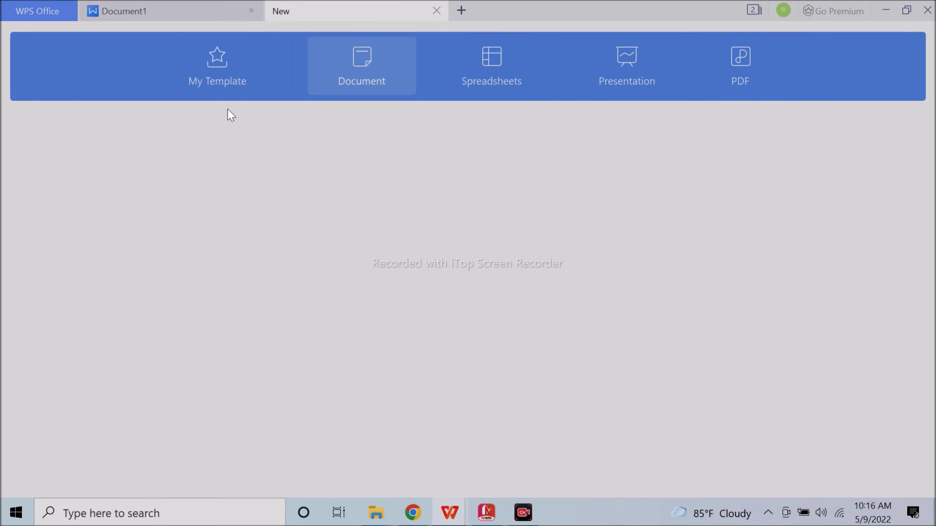
pyautogui.click(288, 271)
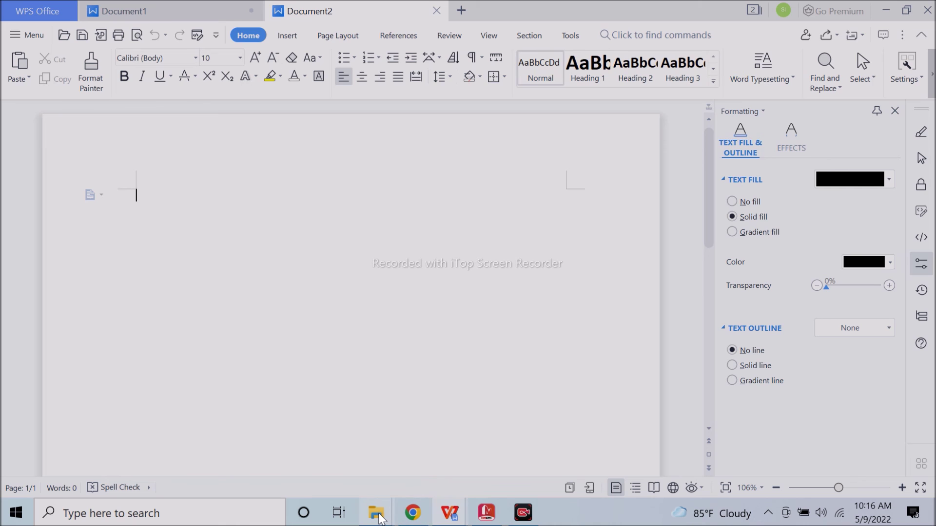
pyautogui.moveTo(376, 513)
pyautogui.click(344, 486)
pyautogui.moveTo(654, 109)
pyautogui.mouseDown()
pyautogui.moveTo(441, 491)
pyautogui.moveTo(395, 379)
pyautogui.mouseUp()
pyautogui.click(245, 256)
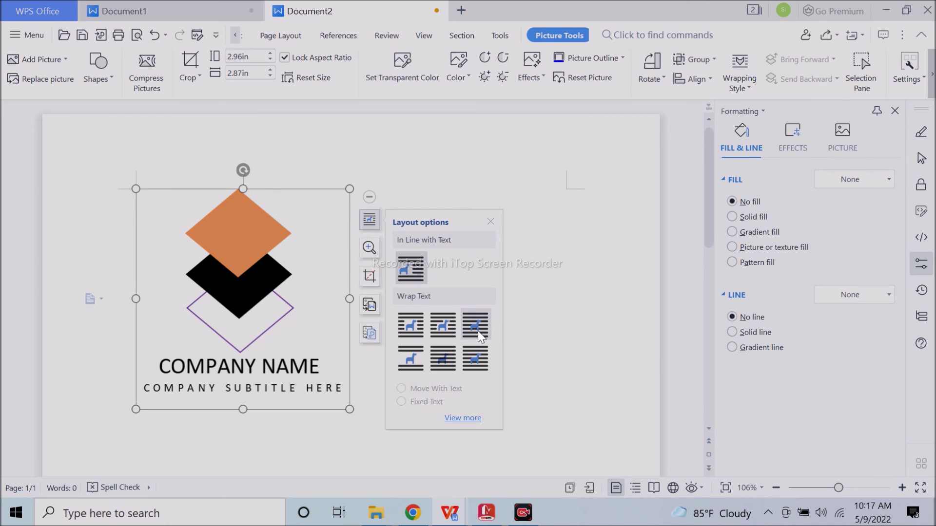
# - Apply text wrapping, shrink the logo to about 1.19 by 1.15 in, and place it top-right
pyautogui.click(475, 325)
pyautogui.moveTo(349, 409); pyautogui.dragTo(248, 303)
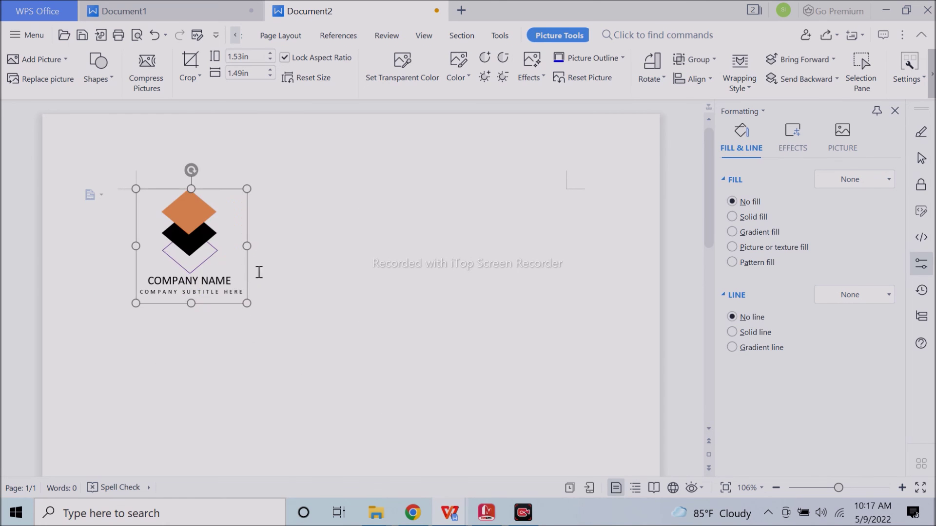
pyautogui.moveTo(182, 228)
pyautogui.mouseDown()
pyautogui.moveTo(586, 162)
pyautogui.moveTo(577, 157)
pyautogui.mouseUp()
pyautogui.click(622, 324)
pyautogui.click(594, 168)
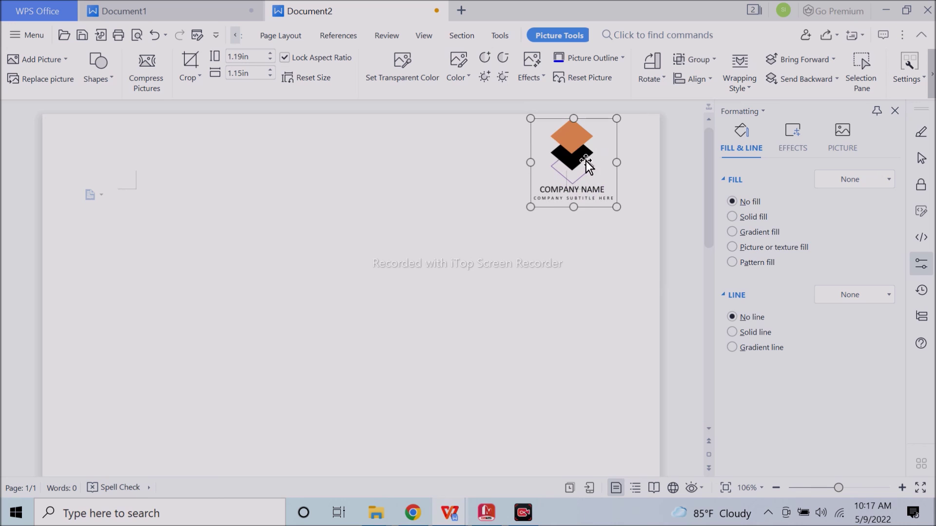
pyautogui.moveTo(635, 226); pyautogui.dragTo(604, 278)
pyautogui.moveTo(565, 228)
pyautogui.mouseDown()
pyautogui.moveTo(549, 211)
pyautogui.moveTo(565, 214)
pyautogui.mouseUp()
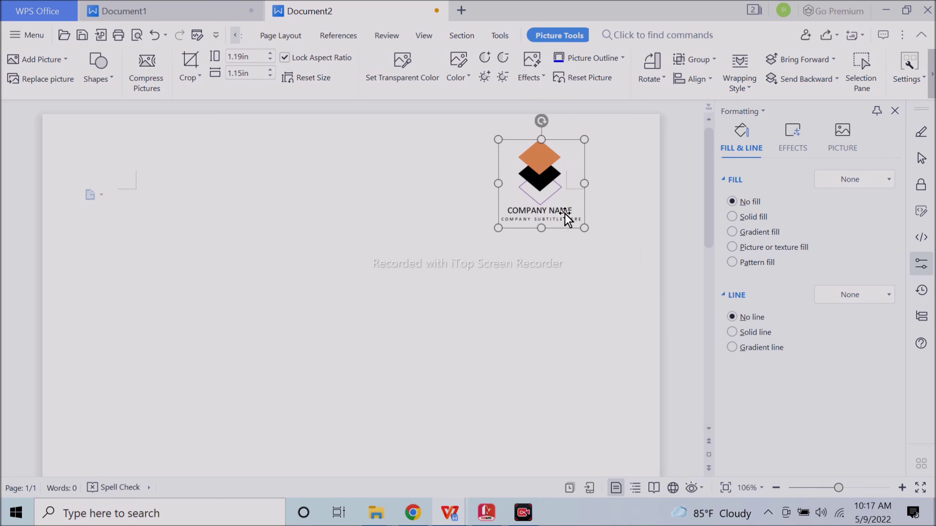
pyautogui.click(420, 326)
# - Move the logo down to the bottom of the page
pyautogui.scroll(-5, 438, 317)
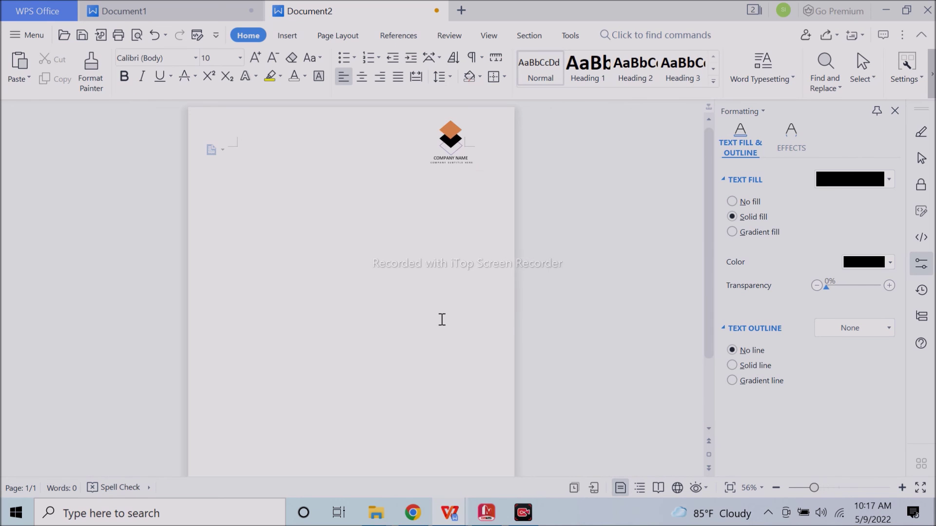
pyautogui.scroll(-2, 440, 319)
pyautogui.moveTo(415, 125); pyautogui.dragTo(425, 369)
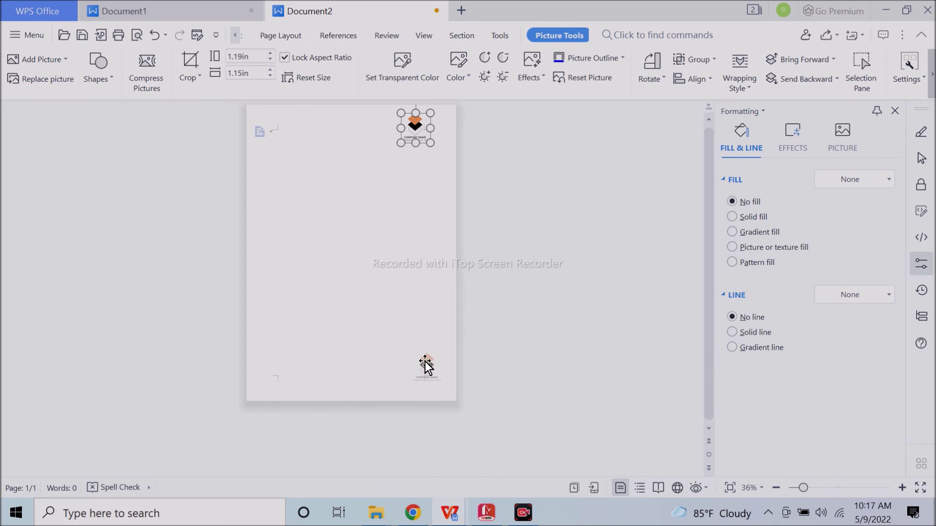
pyautogui.click(464, 368)
pyautogui.click(427, 373)
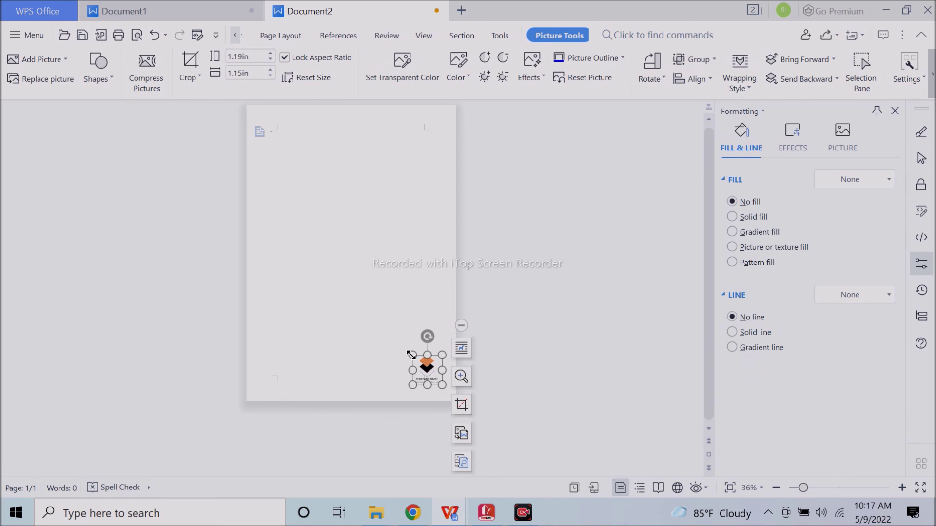
pyautogui.moveTo(425, 370); pyautogui.dragTo(419, 366)
# - Fine-tune the logo's position into the page's bottom-right corner
pyautogui.scroll(5, 417, 328)
pyautogui.scroll(1, 418, 327)
pyautogui.scroll(-8, 464, 316)
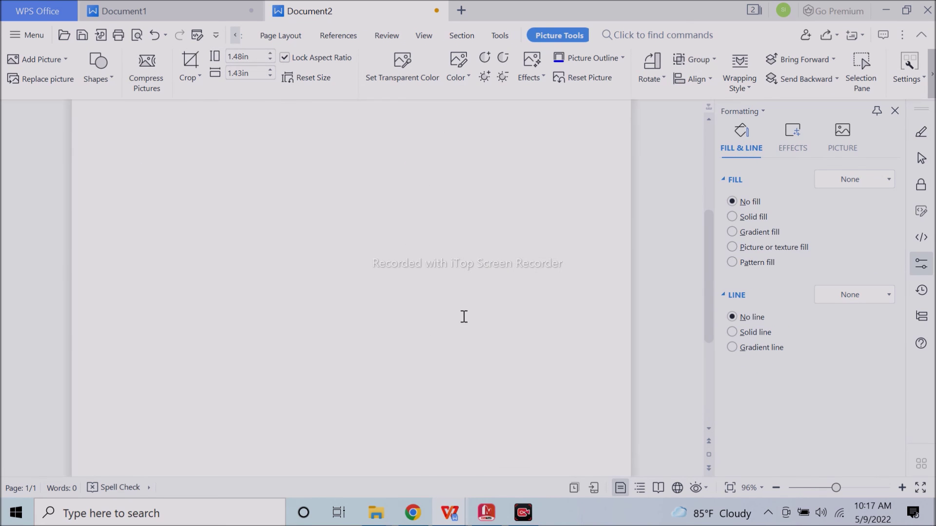
pyautogui.moveTo(557, 363); pyautogui.dragTo(535, 357)
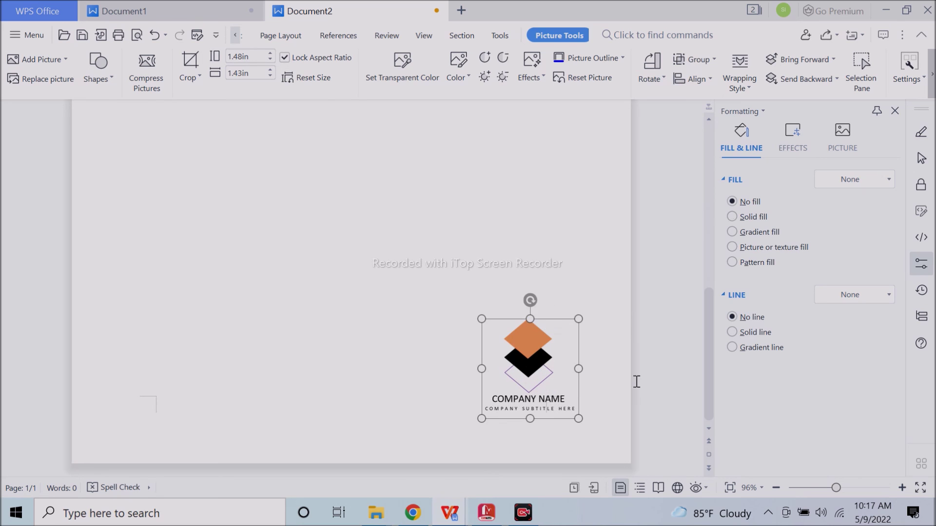
pyautogui.click(636, 381)
pyautogui.scroll(-6, 551, 372)
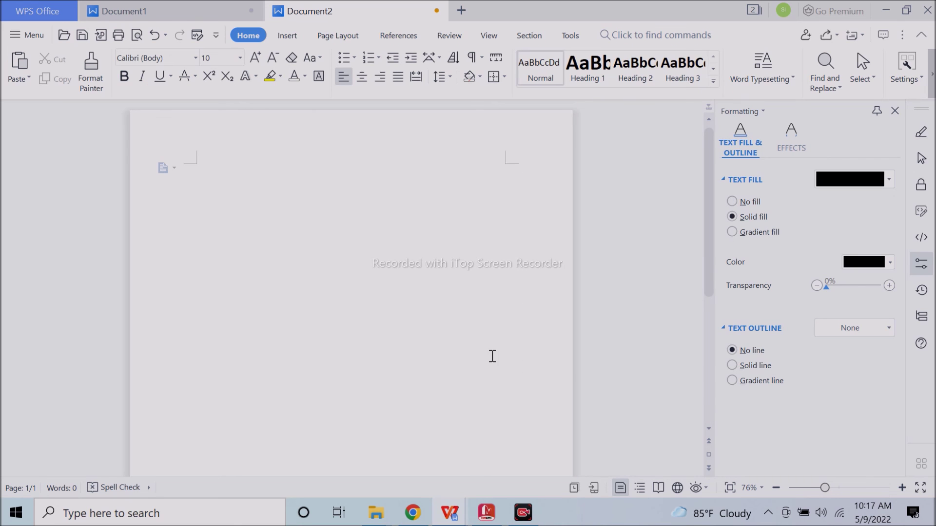
pyautogui.keyDown('ctrl'); pyautogui.scroll(9, 434, 359); pyautogui.keyUp('ctrl')
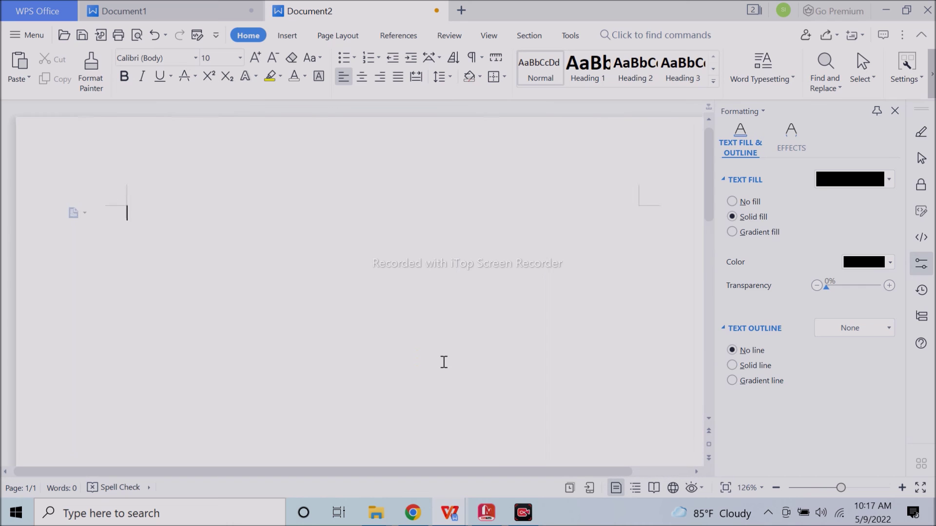
pyautogui.scroll(-5, 442, 361)
pyautogui.scroll(-5, 453, 355)
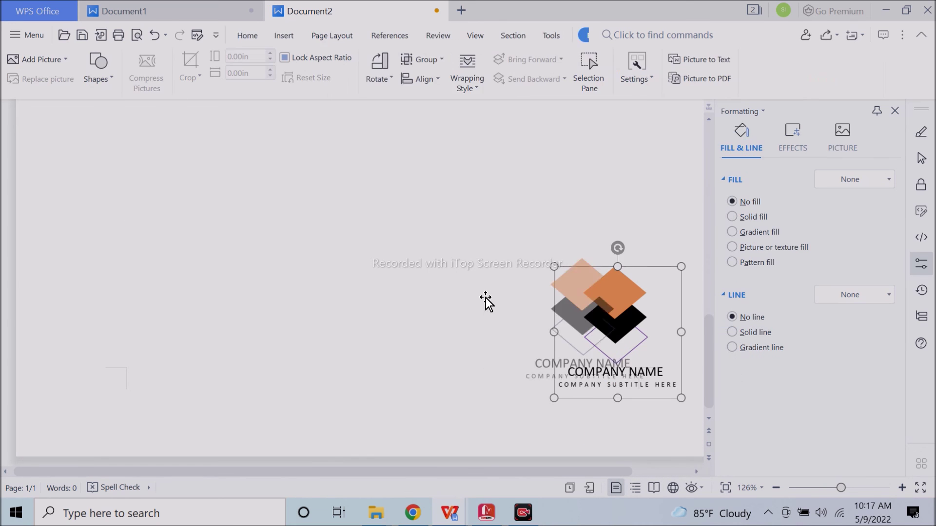
pyautogui.moveTo(579, 388); pyautogui.dragTo(435, 343)
pyautogui.click(530, 397)
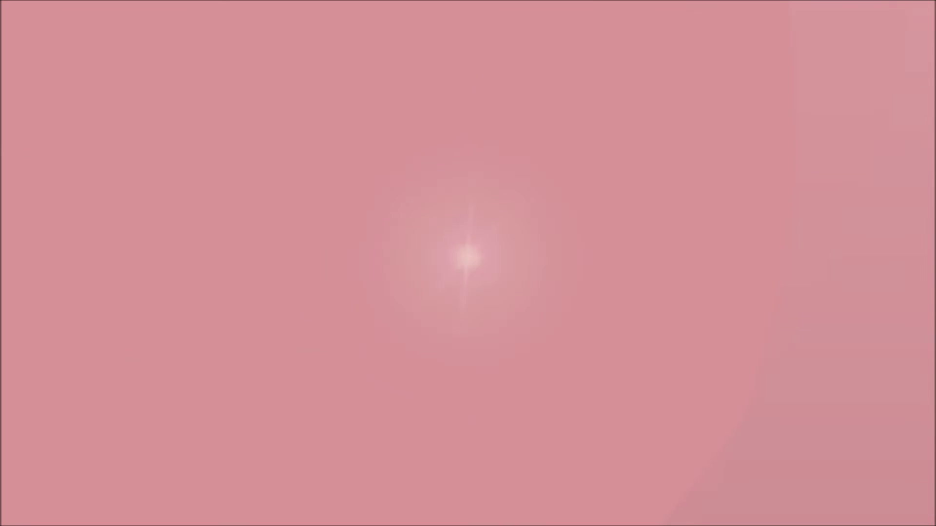